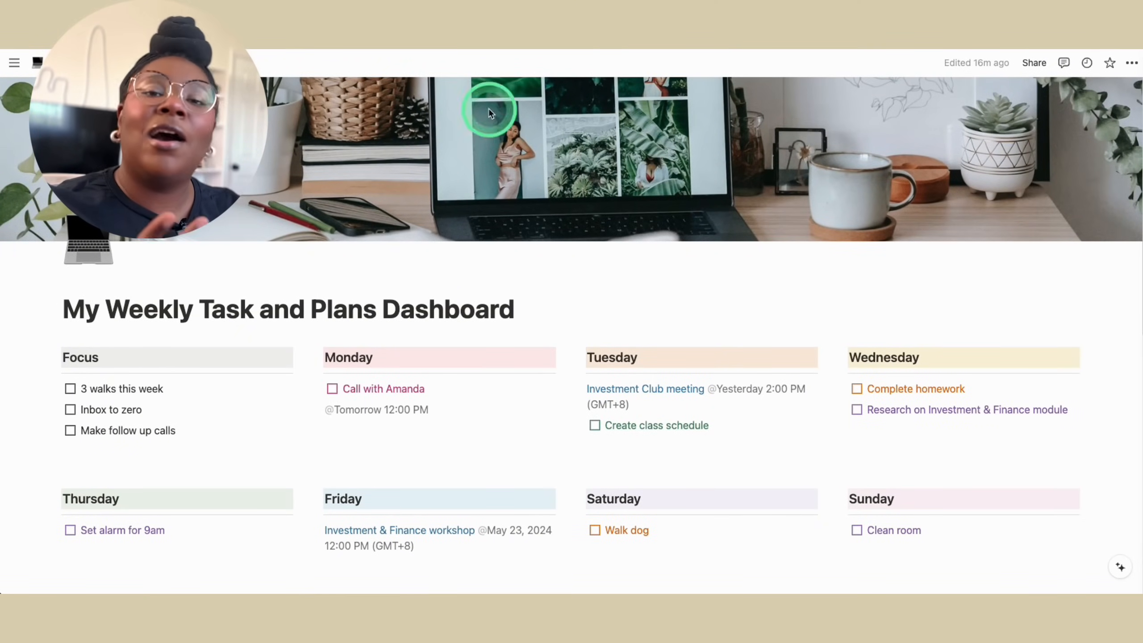
Look over the weekly dashboard from the Focus and weekday blocks to the Tasks, Projects, Habit Tracking and Brain Dump sections
scroll(547, 417, down, 2)
scroll(547, 416, up, 2)
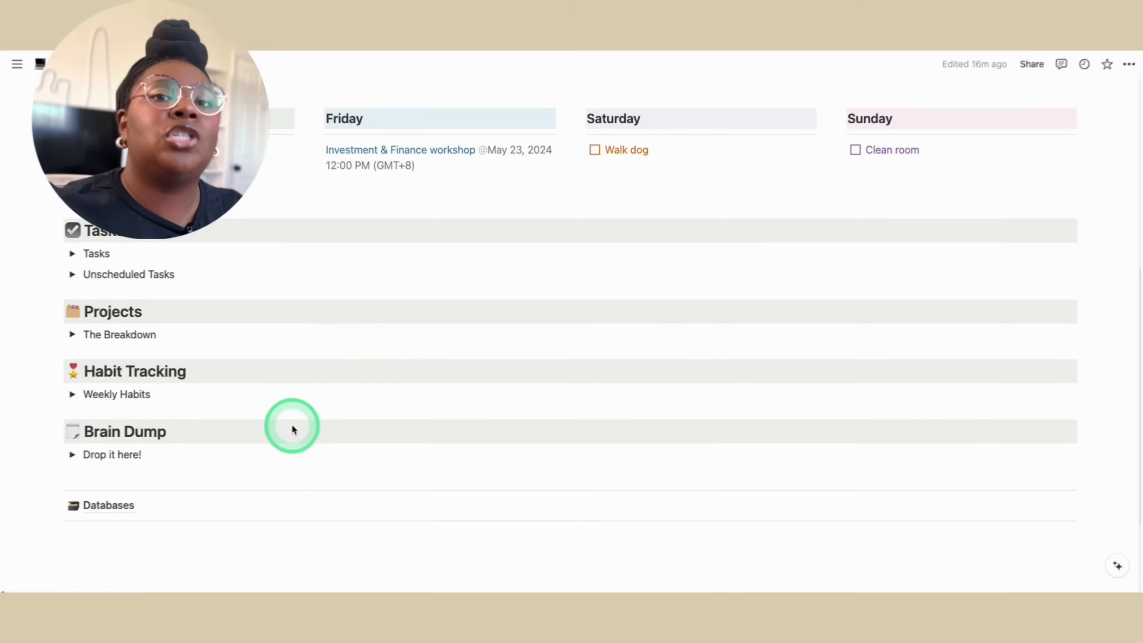
scroll(293, 428, up, 5)
scroll(292, 429, up, 4)
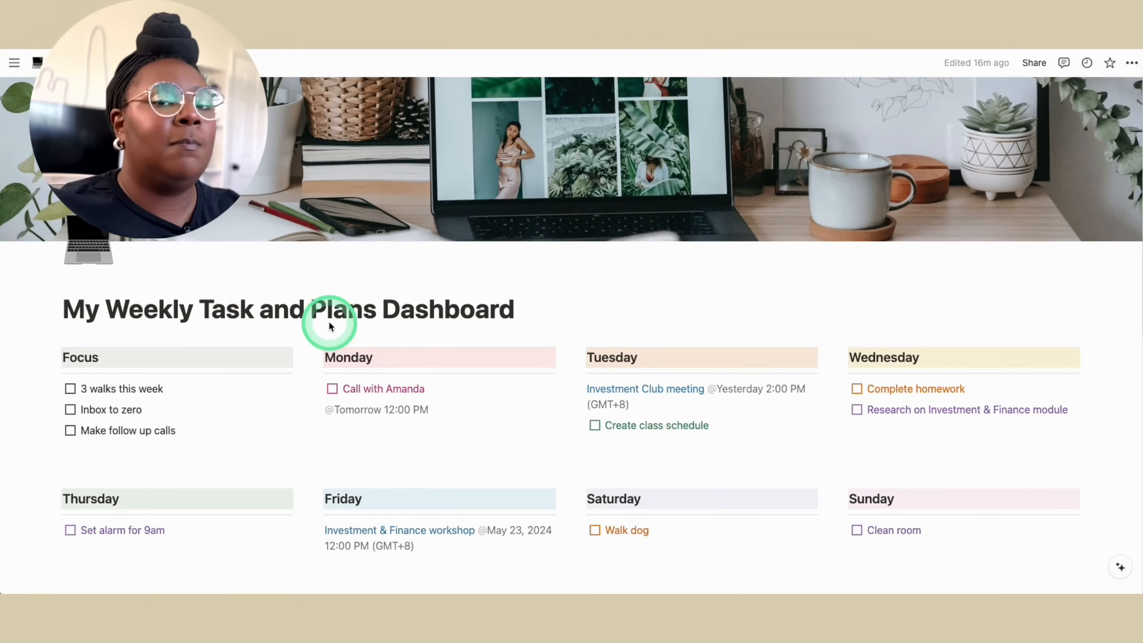
scroll(396, 426, down, 6)
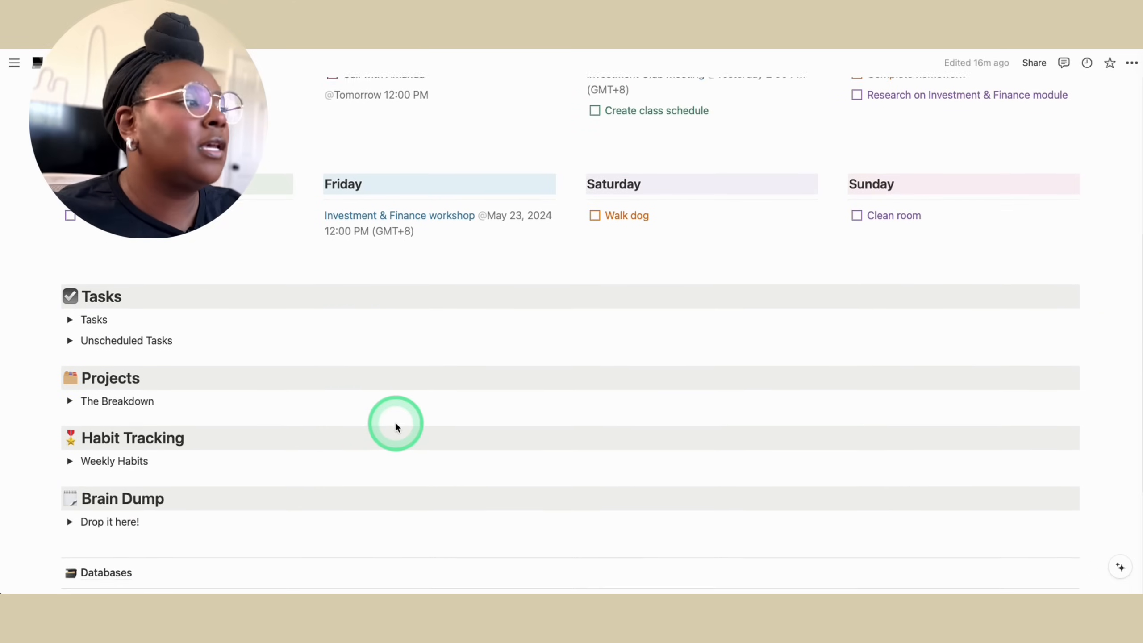
scroll(396, 427, up, 4)
scroll(396, 427, up, 4)
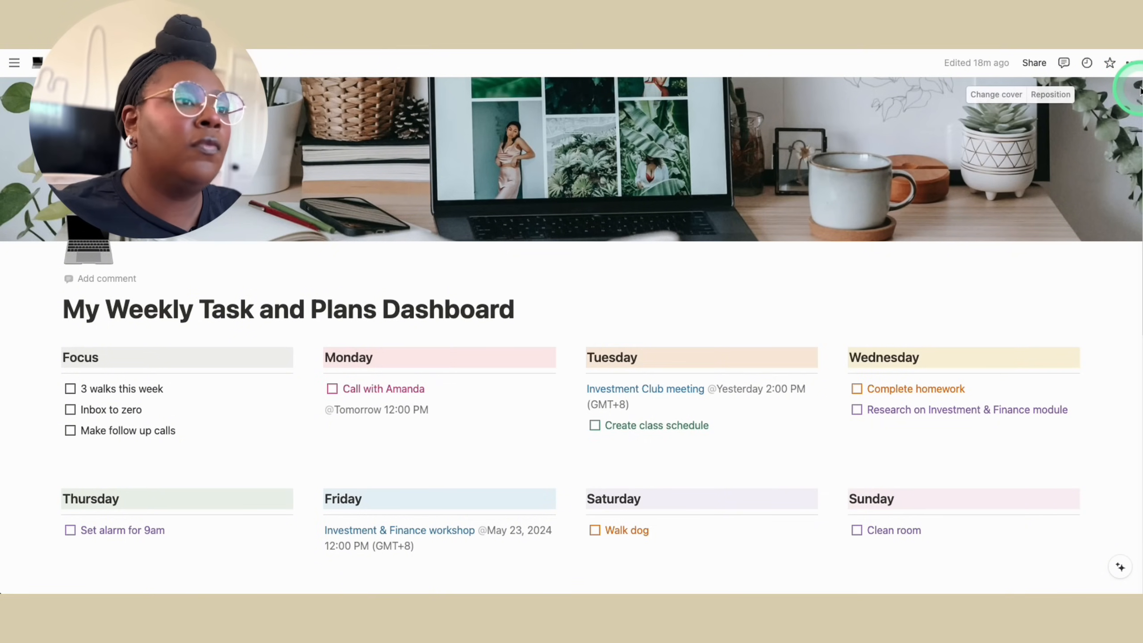
Browse the gallery of replacement cover images, from the colours and gradients to the NASA and museum collections
click(998, 96)
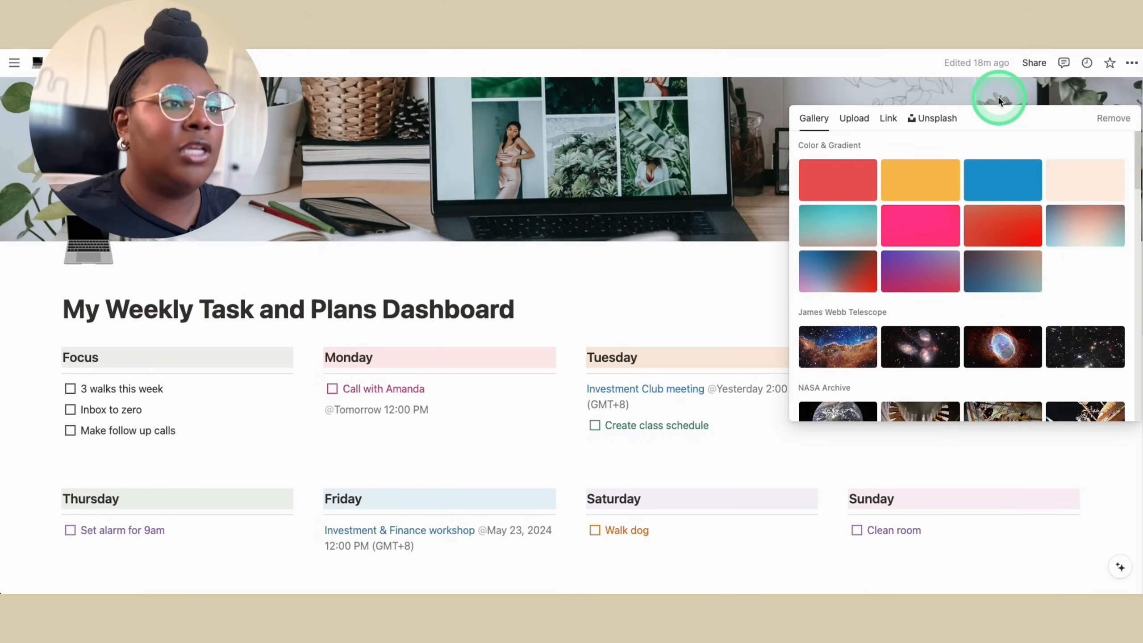
scroll(1008, 193, down, 3)
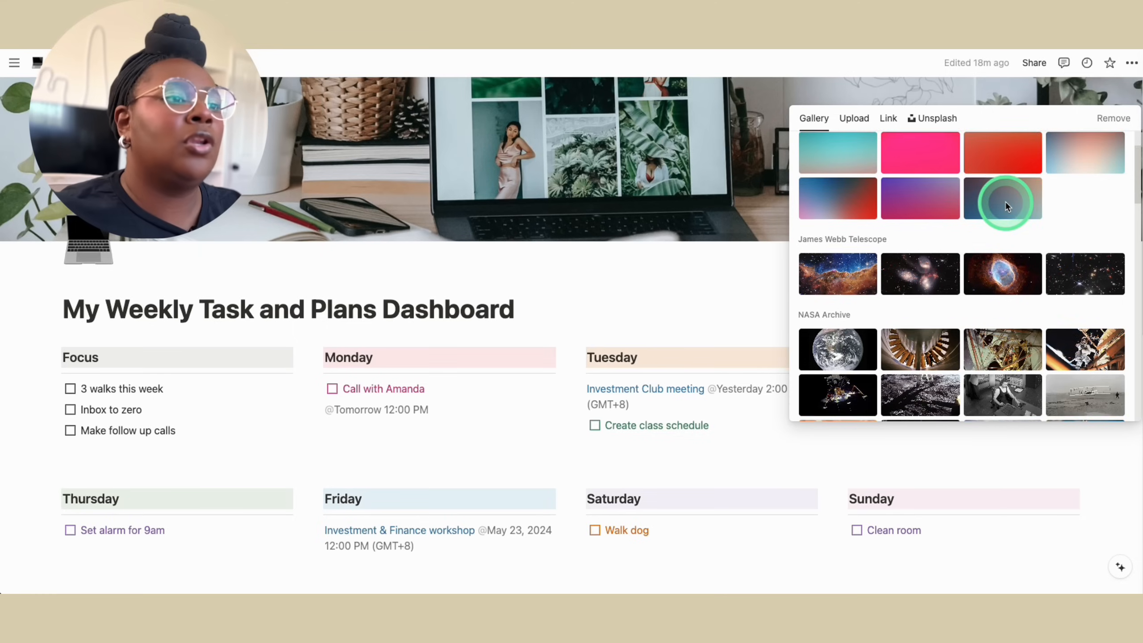
scroll(1006, 205, up, 3)
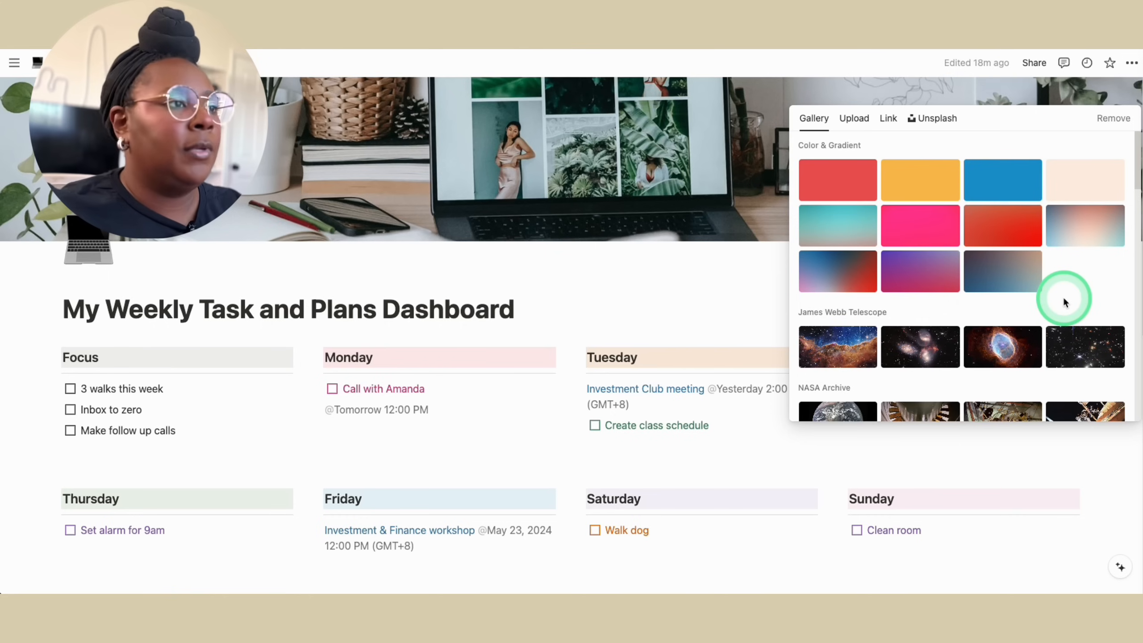
scroll(1064, 300, down, 2)
scroll(1064, 301, down, 5)
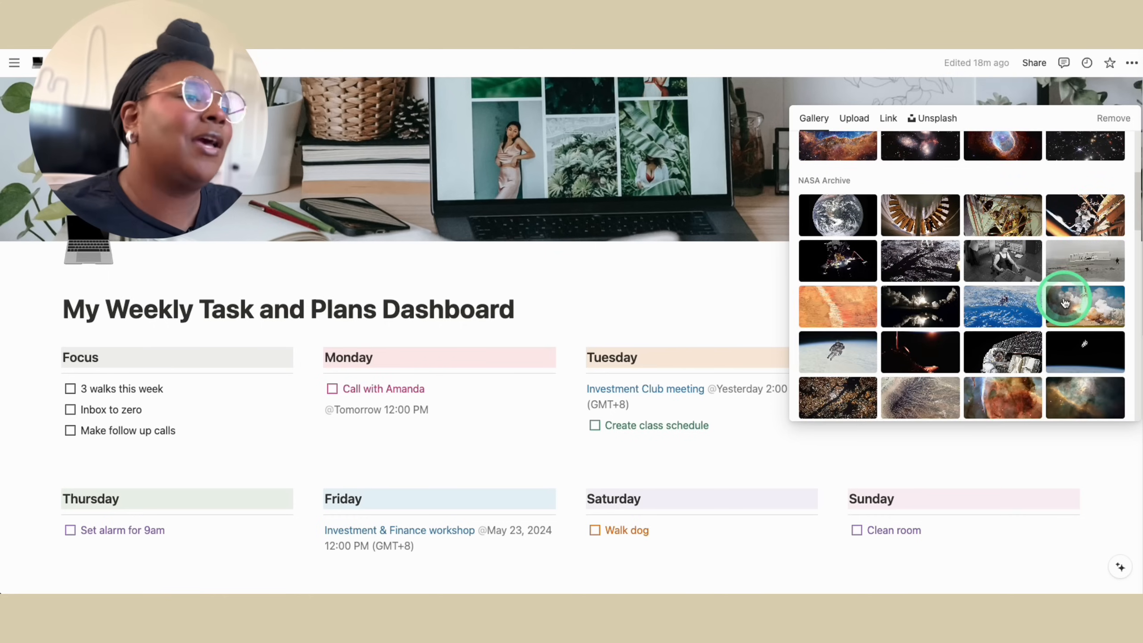
scroll(1064, 302, down, 4)
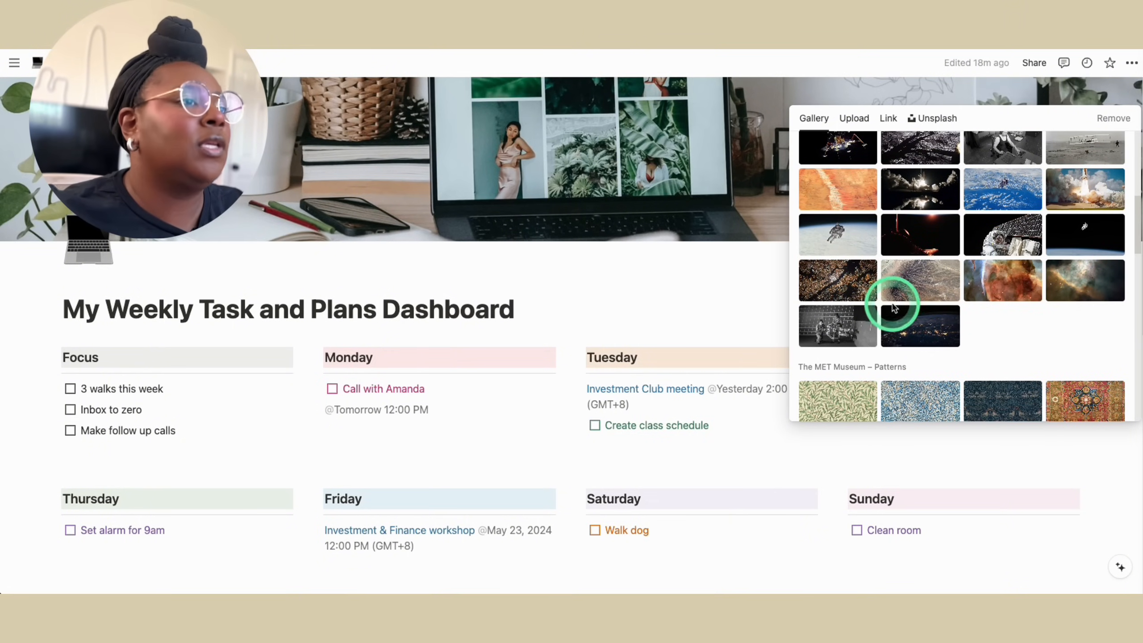
scroll(961, 318, down, 7)
scroll(962, 322, down, 1)
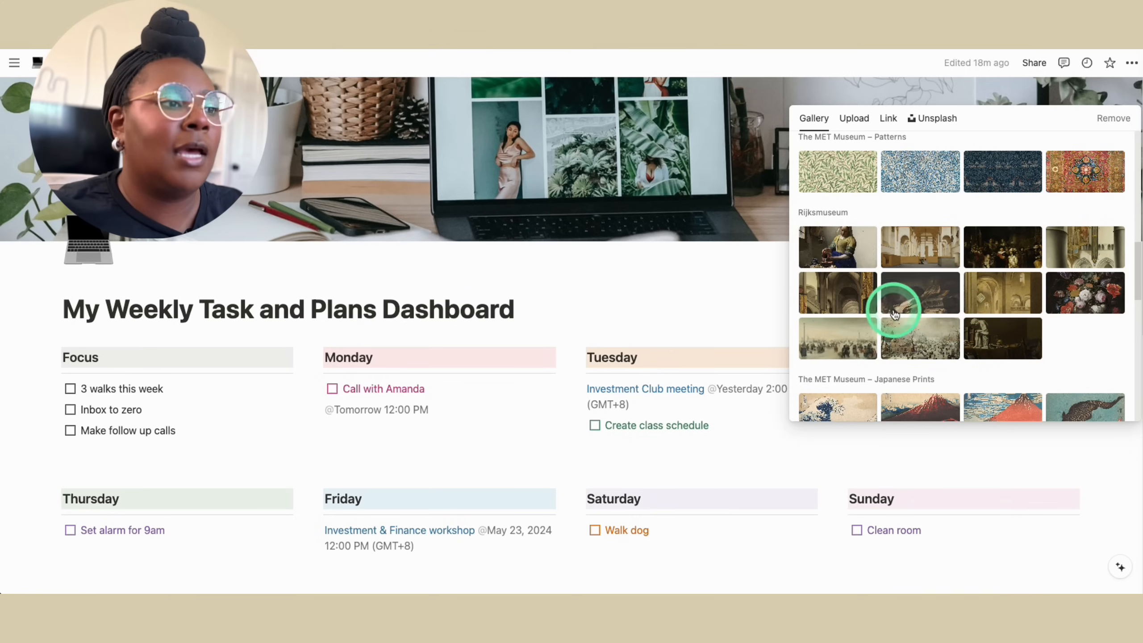
scroll(876, 321, down, 2)
scroll(875, 323, down, 4)
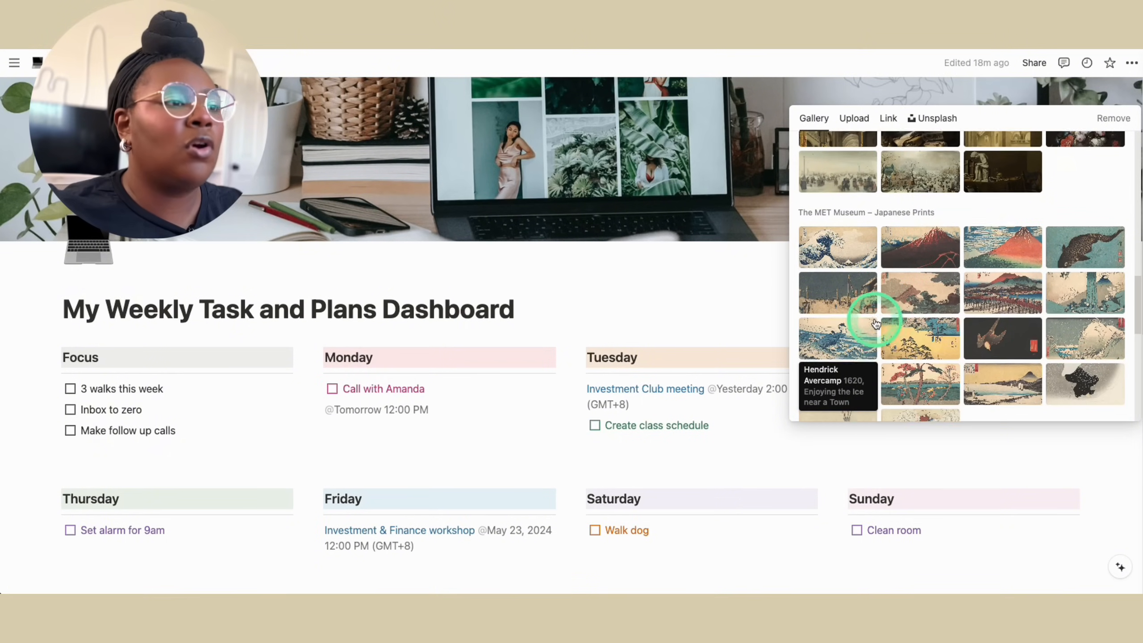
scroll(875, 323, up, 2)
scroll(875, 323, up, 2)
scroll(875, 322, down, 2)
scroll(875, 323, up, 10)
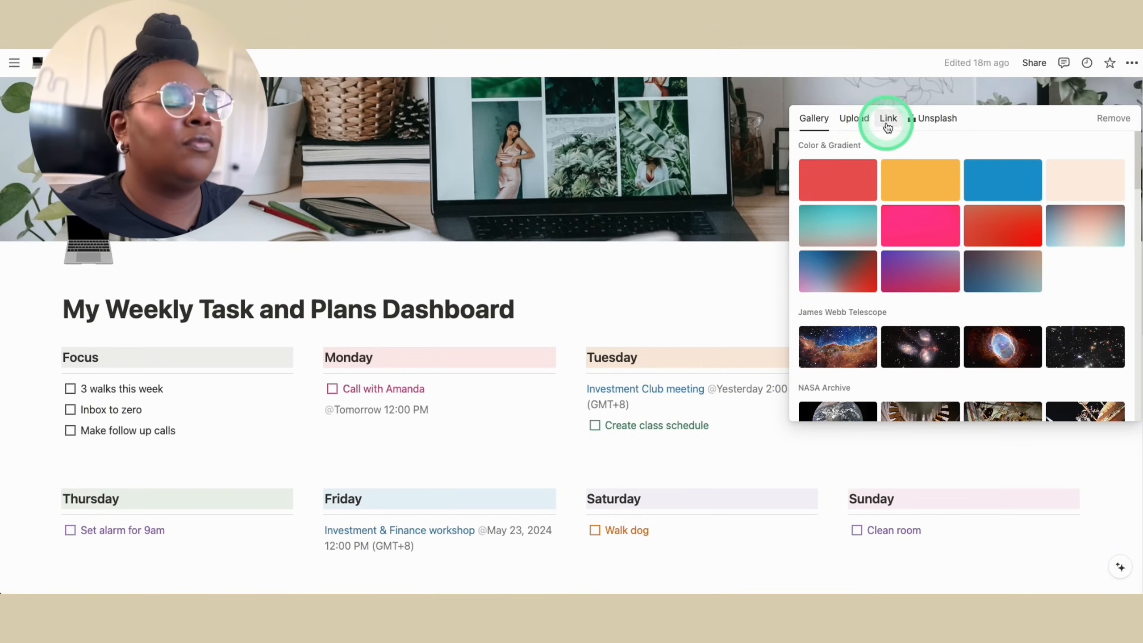
Review the file upload and image link options for changing the page cover, leaving the current cover in place
click(854, 119)
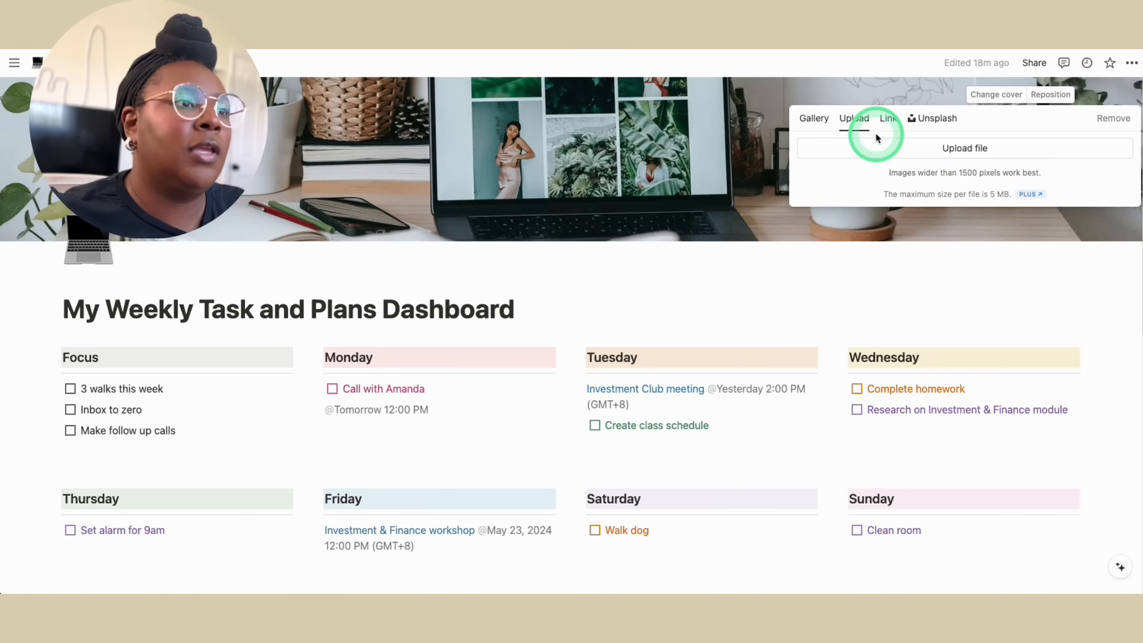
click(888, 119)
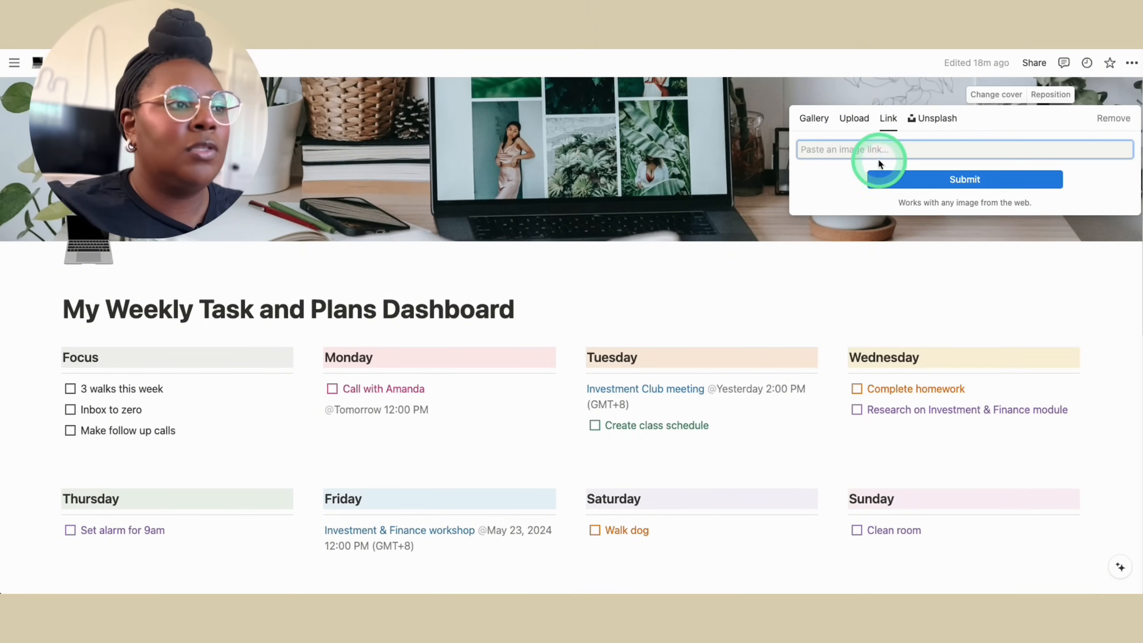
click(865, 123)
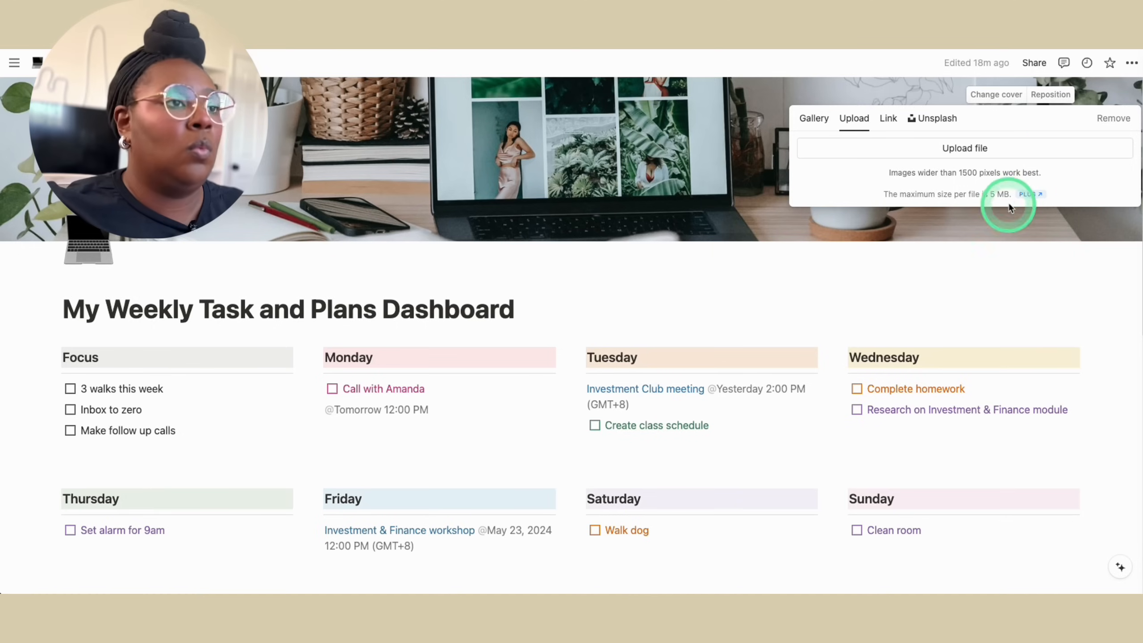
click(983, 262)
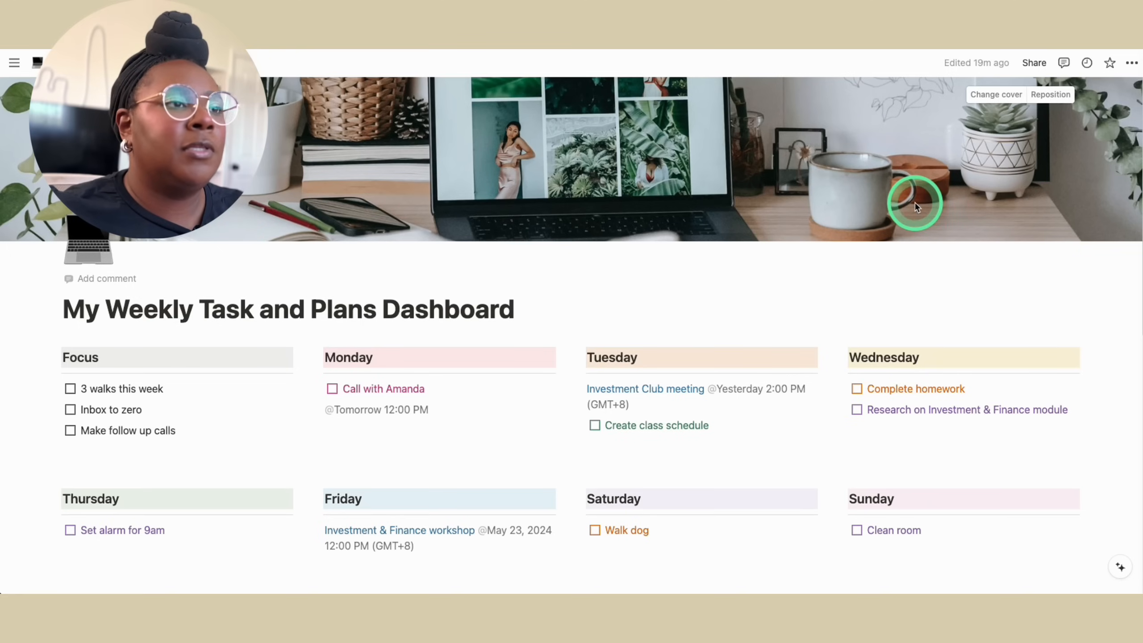
Reposition the cover image slightly upward and save its position
click(1050, 96)
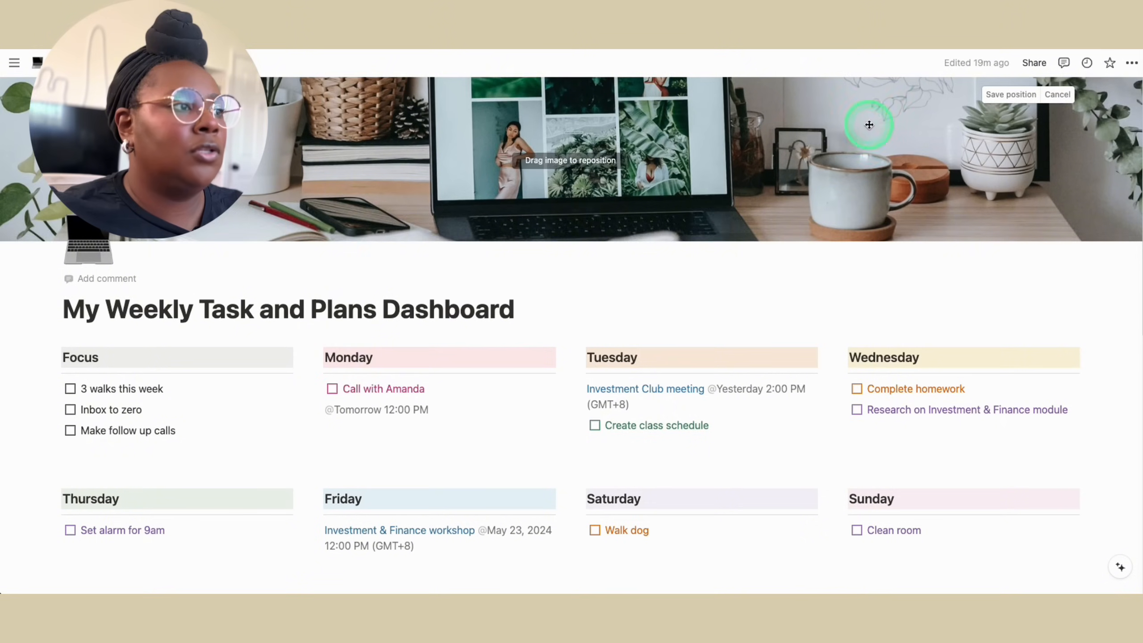
mouse_move(868, 119)
mouse_down()
mouse_move(862, 154)
mouse_move(862, 117)
mouse_up()
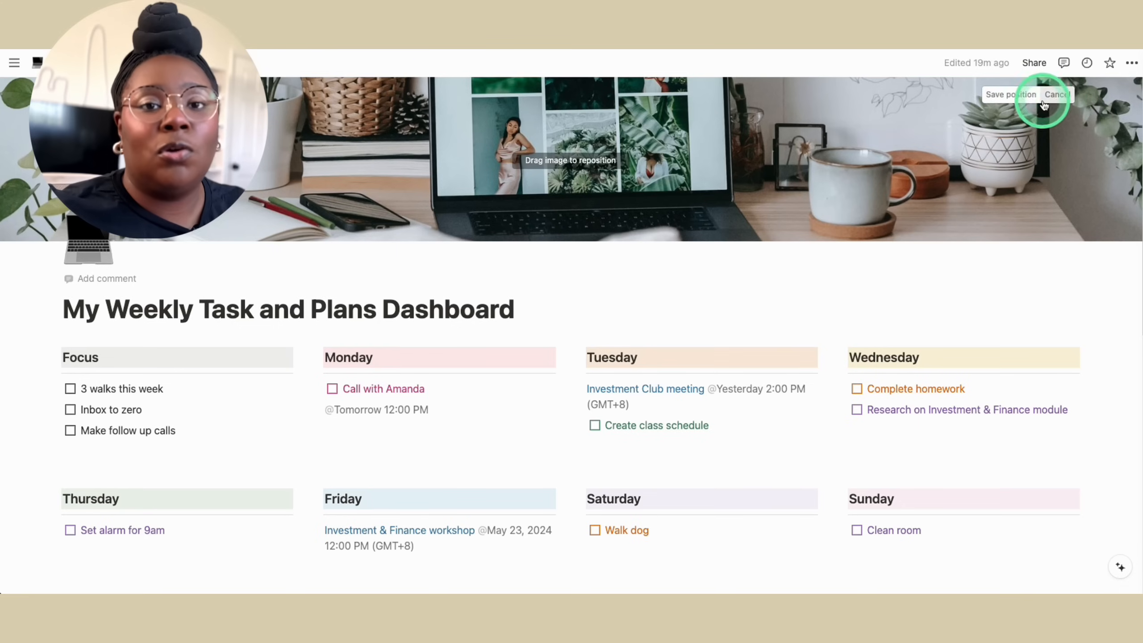
click(1022, 95)
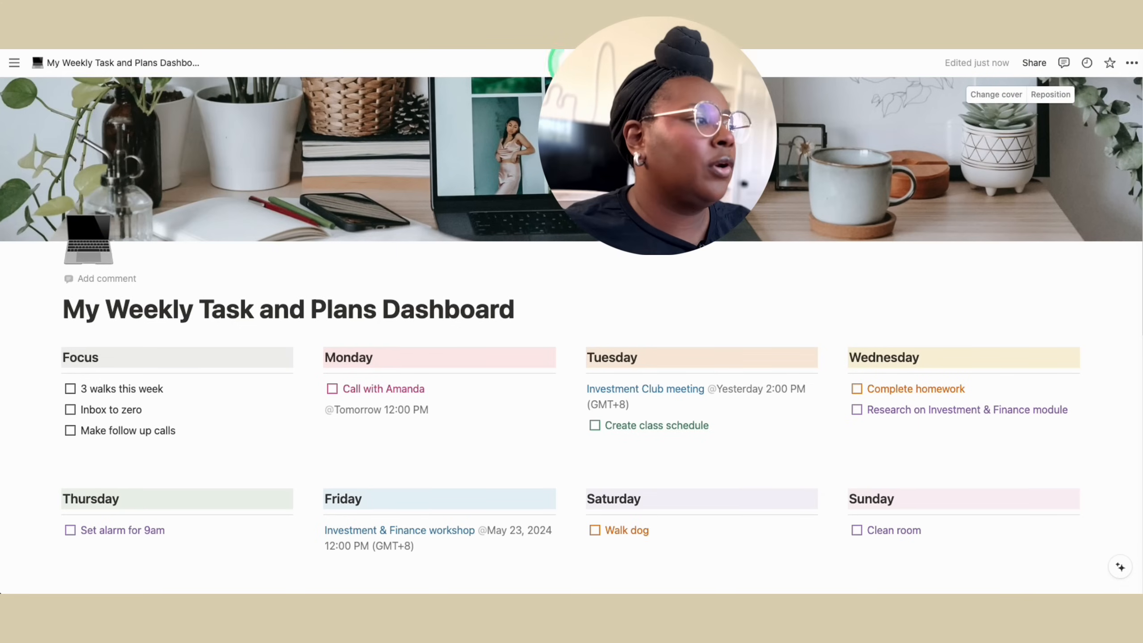
Browse the available emojis for the page's laptop icon
click(94, 243)
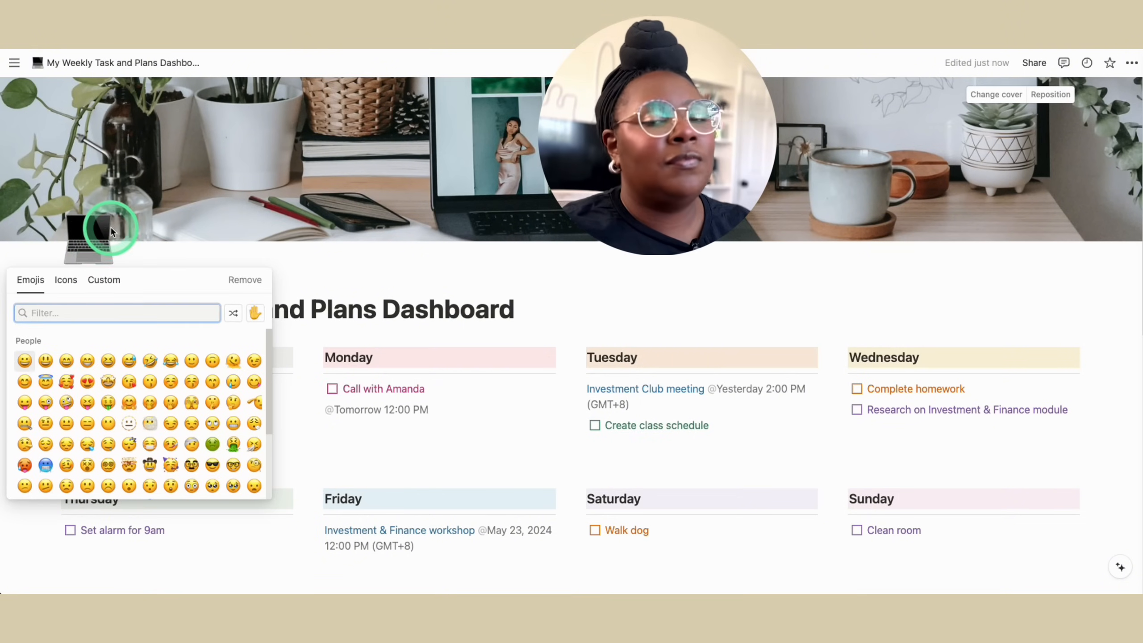
scroll(66, 394, down, 5)
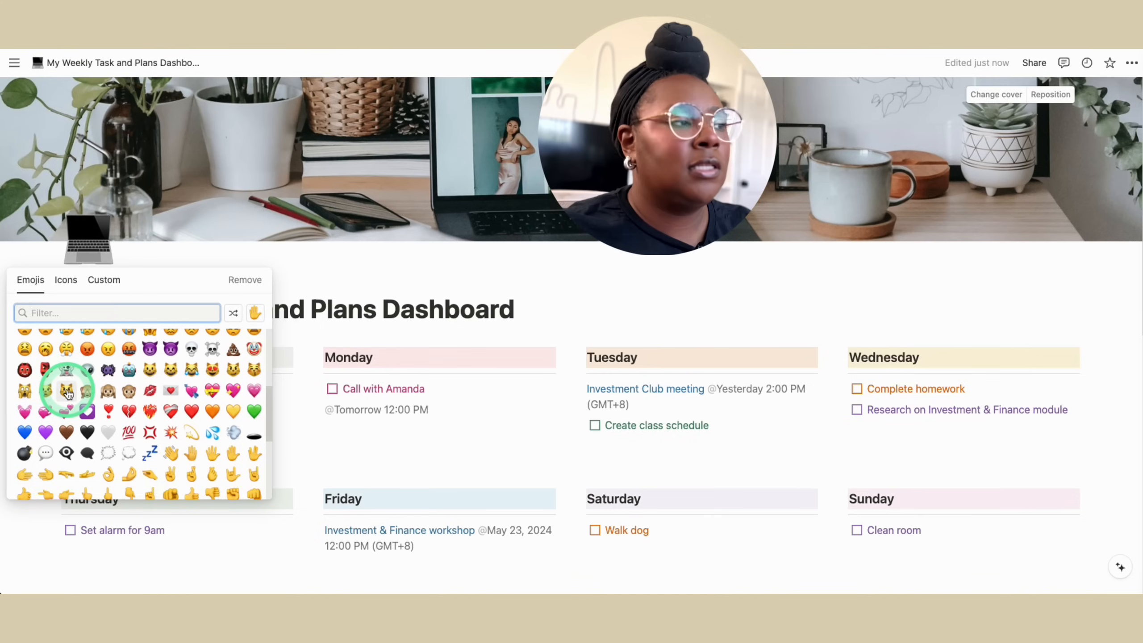
scroll(69, 388, up, 5)
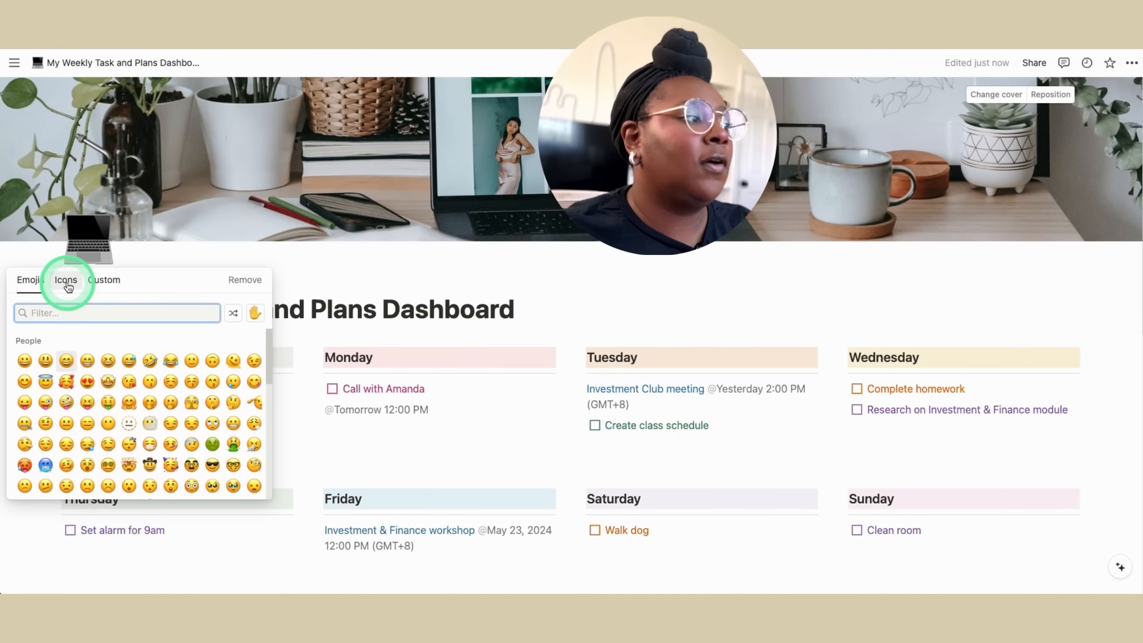
scroll(59, 360, down, 2)
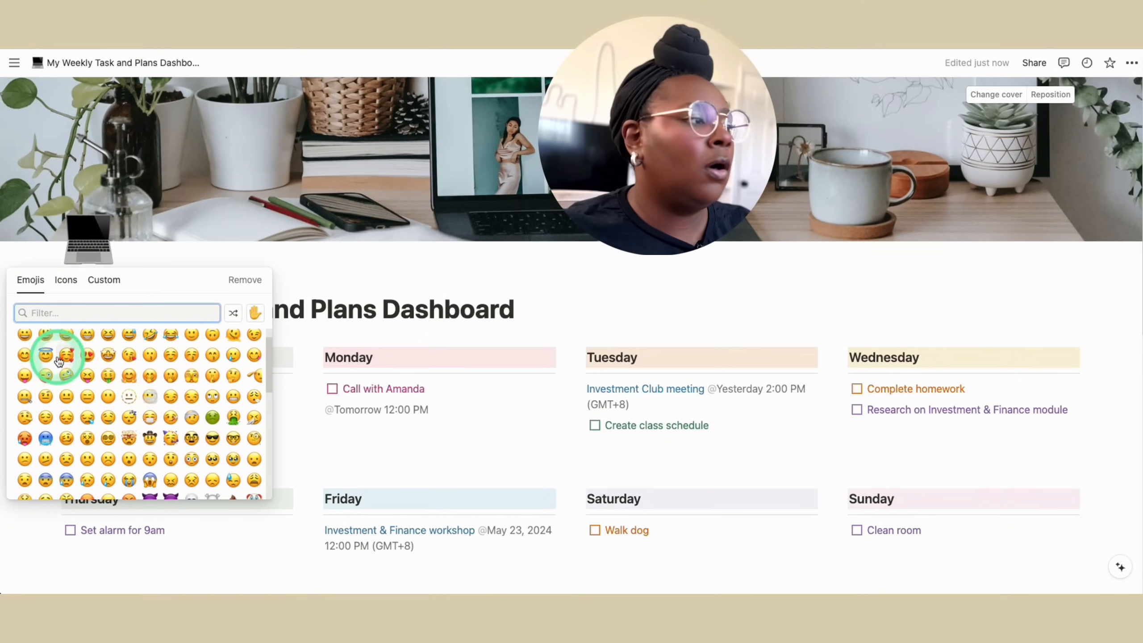
scroll(59, 367, down, 5)
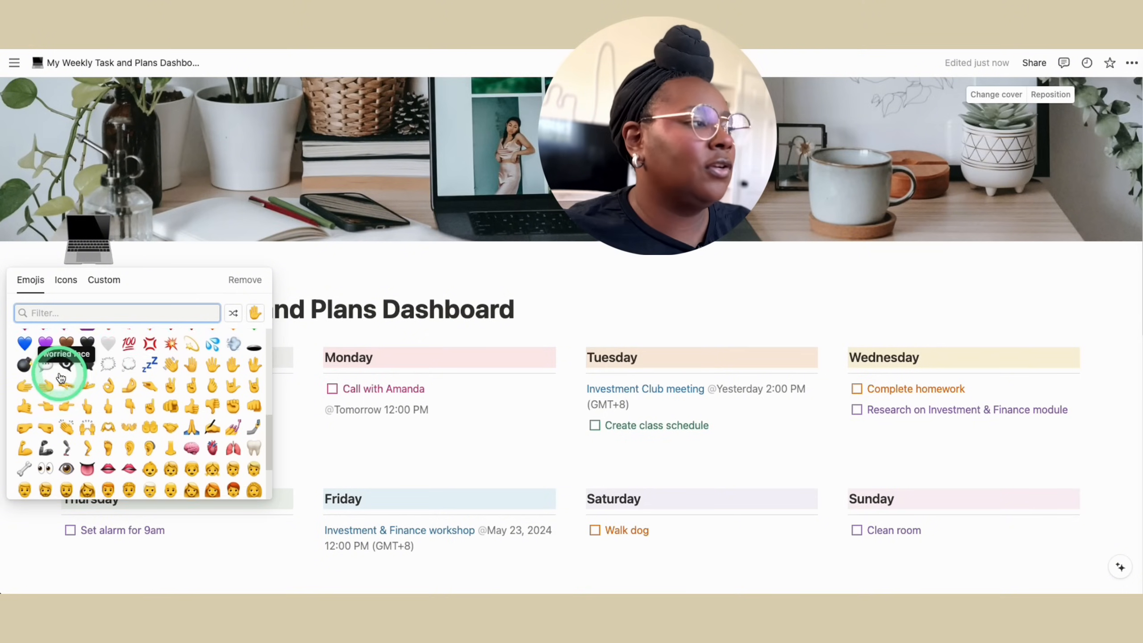
scroll(61, 378, down, 1)
Review the built-in icons and the custom image options for the page icon, keeping the laptop icon
click(66, 281)
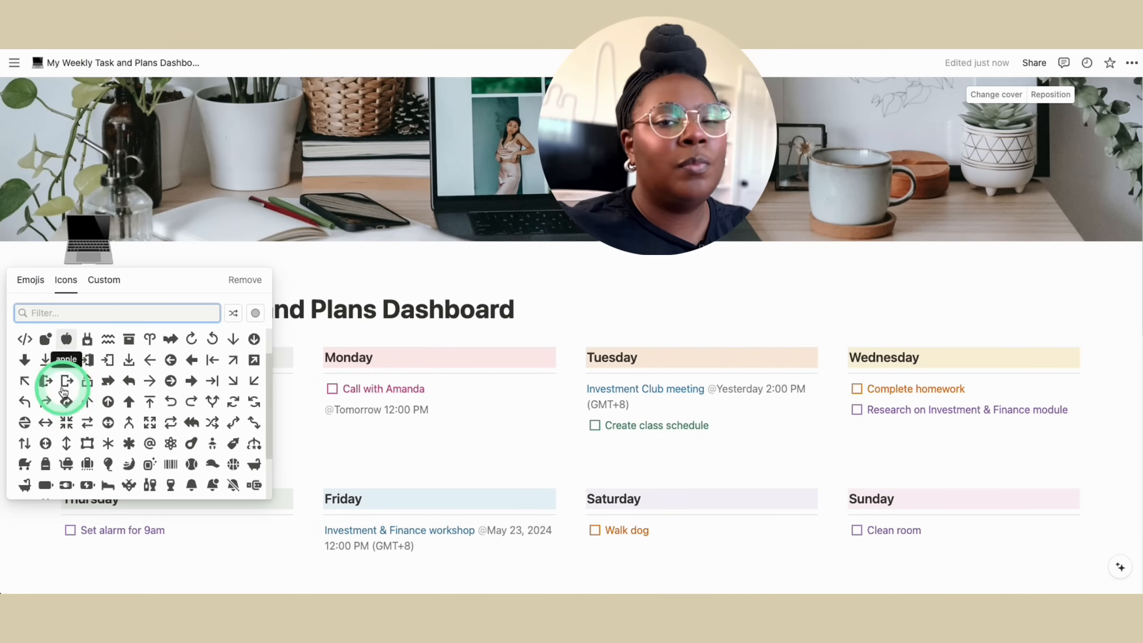
scroll(63, 391, down, 3)
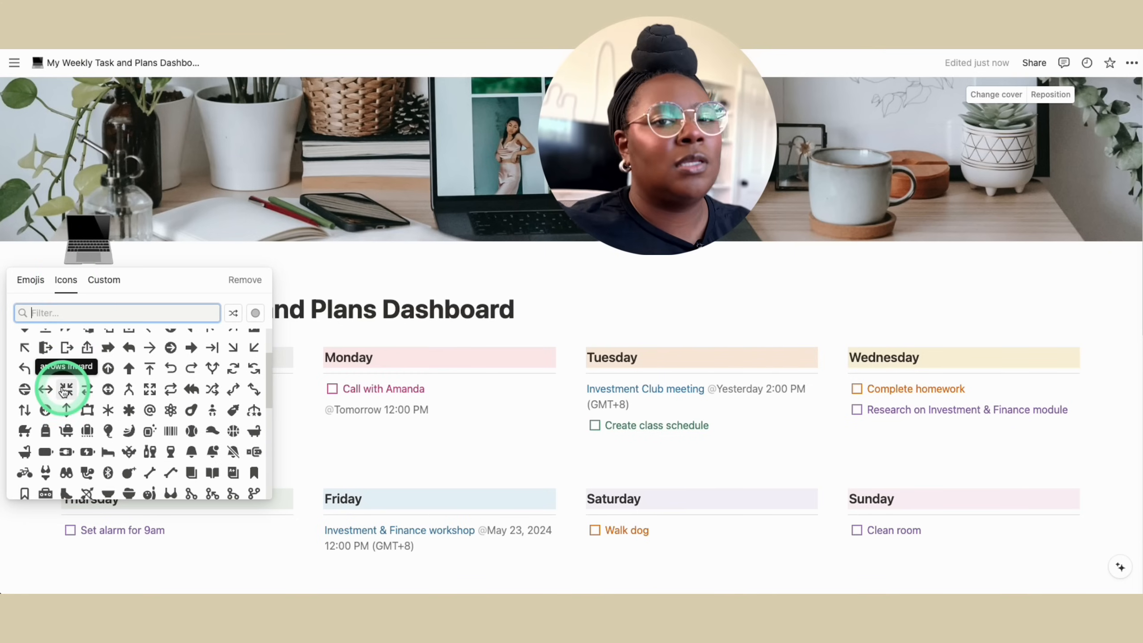
click(105, 283)
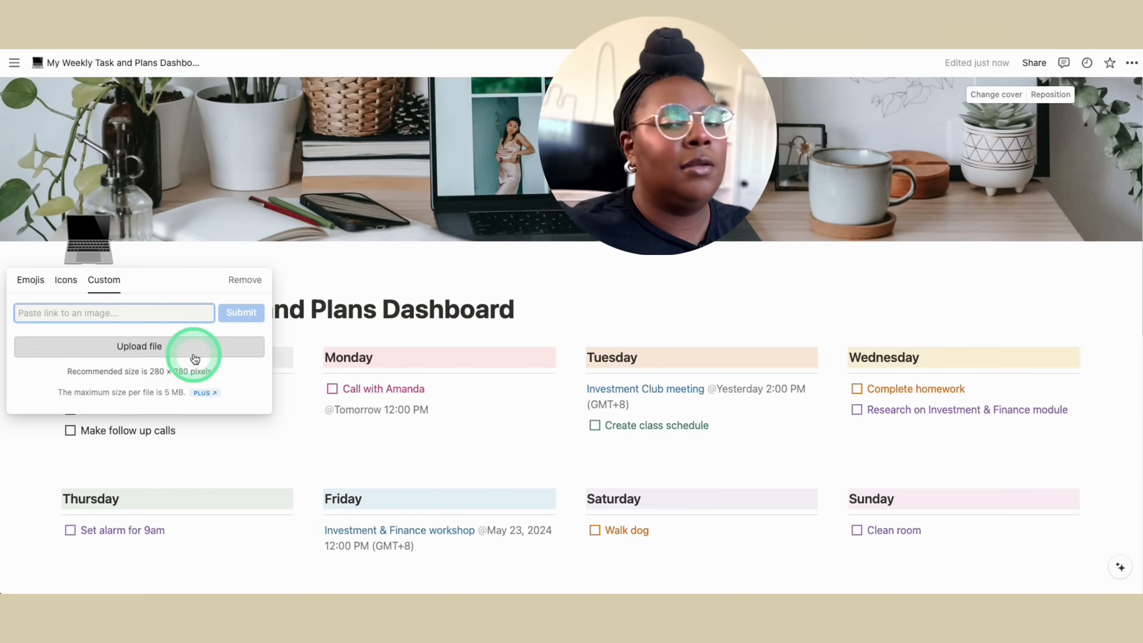
click(225, 255)
Shorten the page title to "My Dashboard"
scroll(190, 320, down, 1)
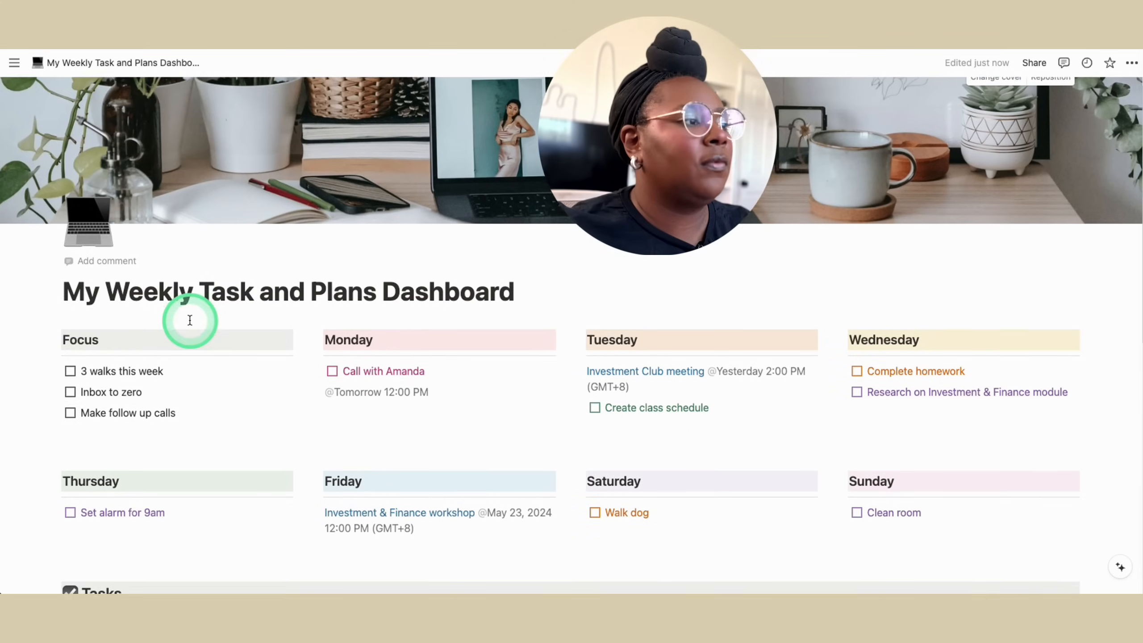
scroll(190, 320, down, 4)
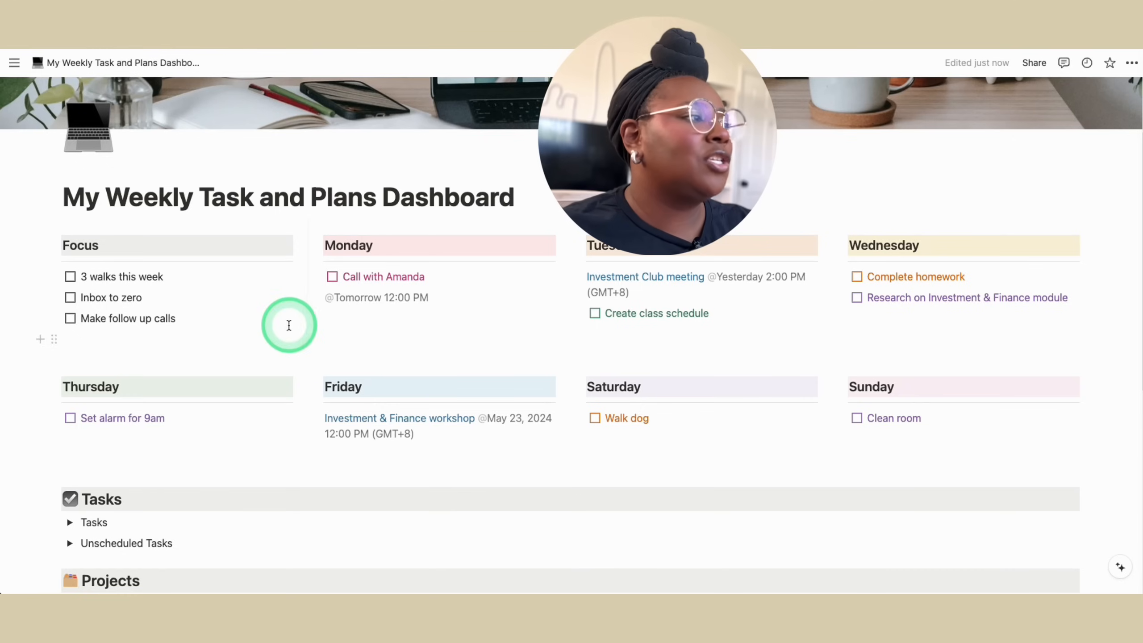
click(220, 203)
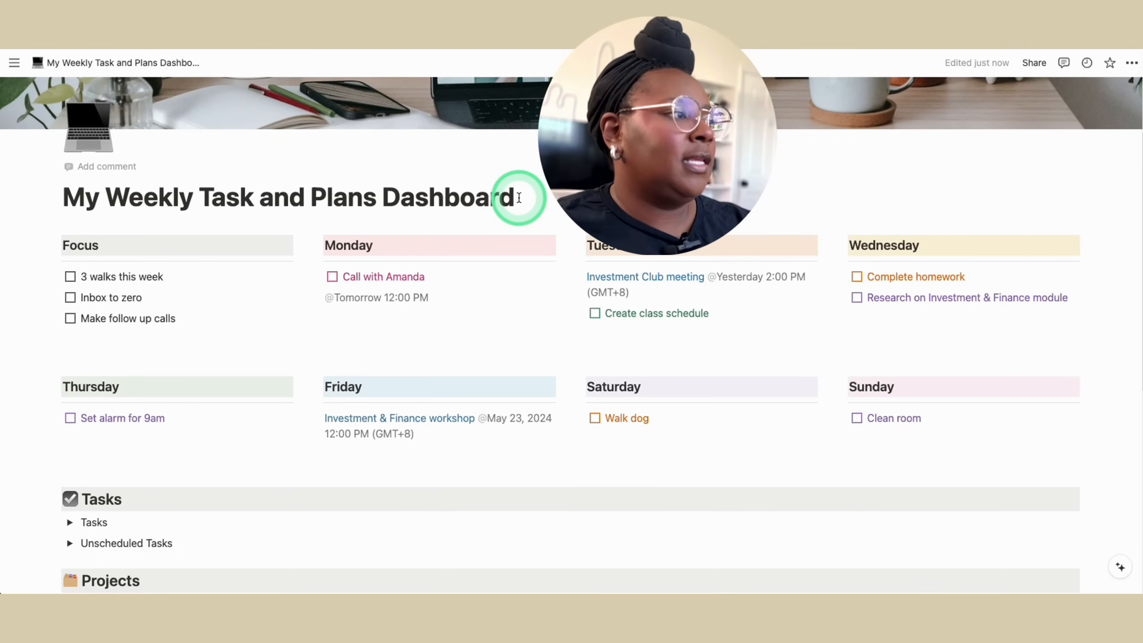
click(109, 204)
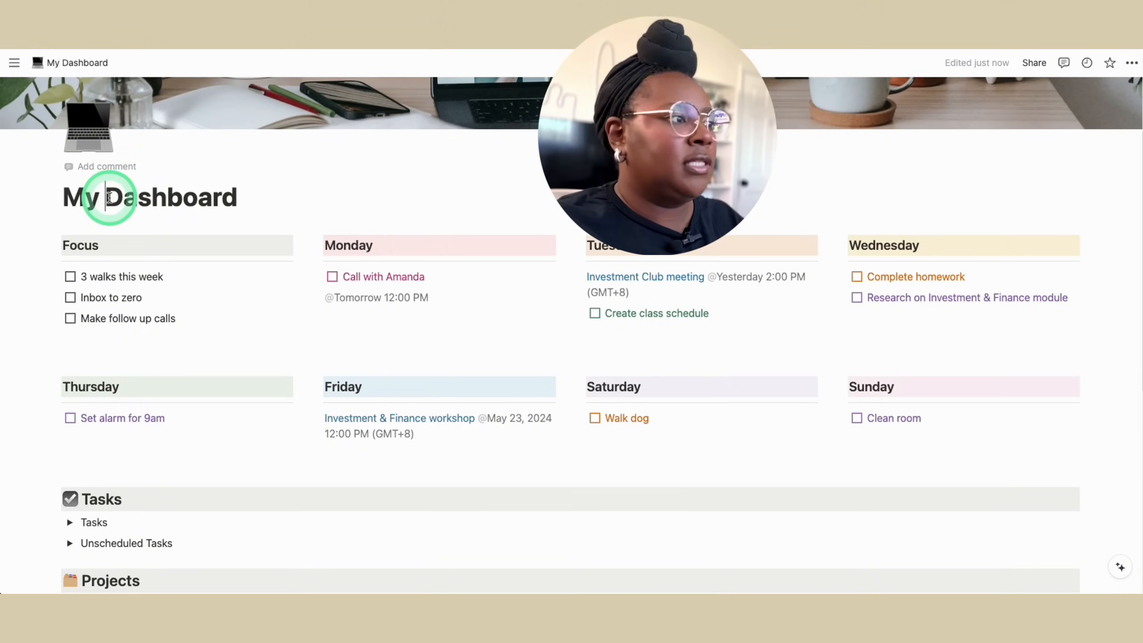
Replace the whole page title with the greeting "hello" followed by the owner's first name and an exclamation mark
key(BackSpace)
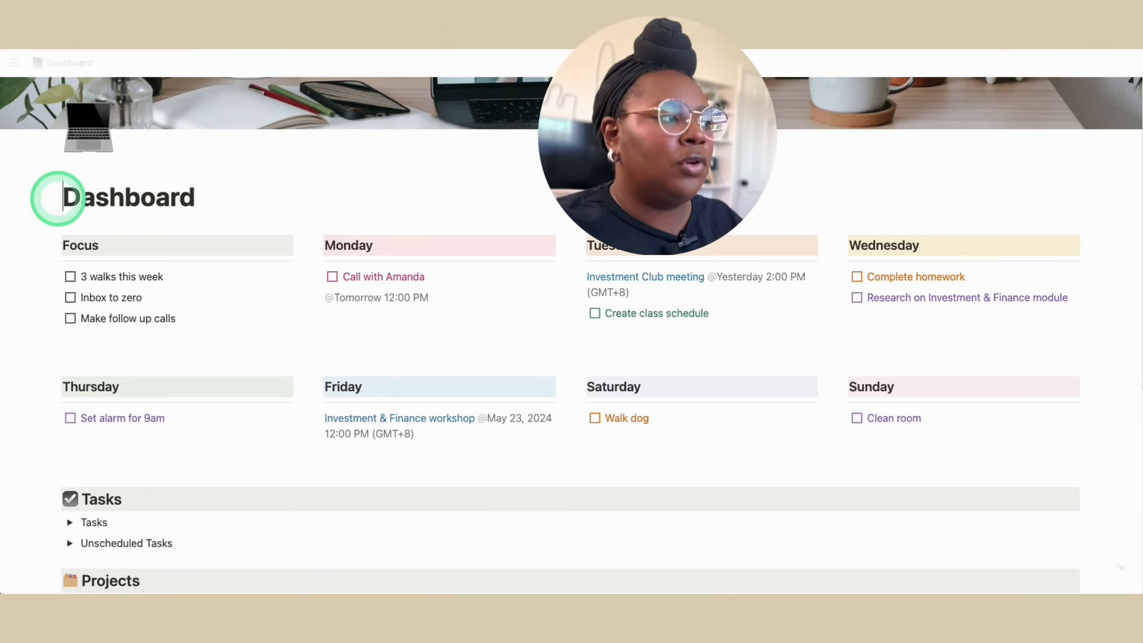
drag(198, 198, 39, 191)
text(hello)
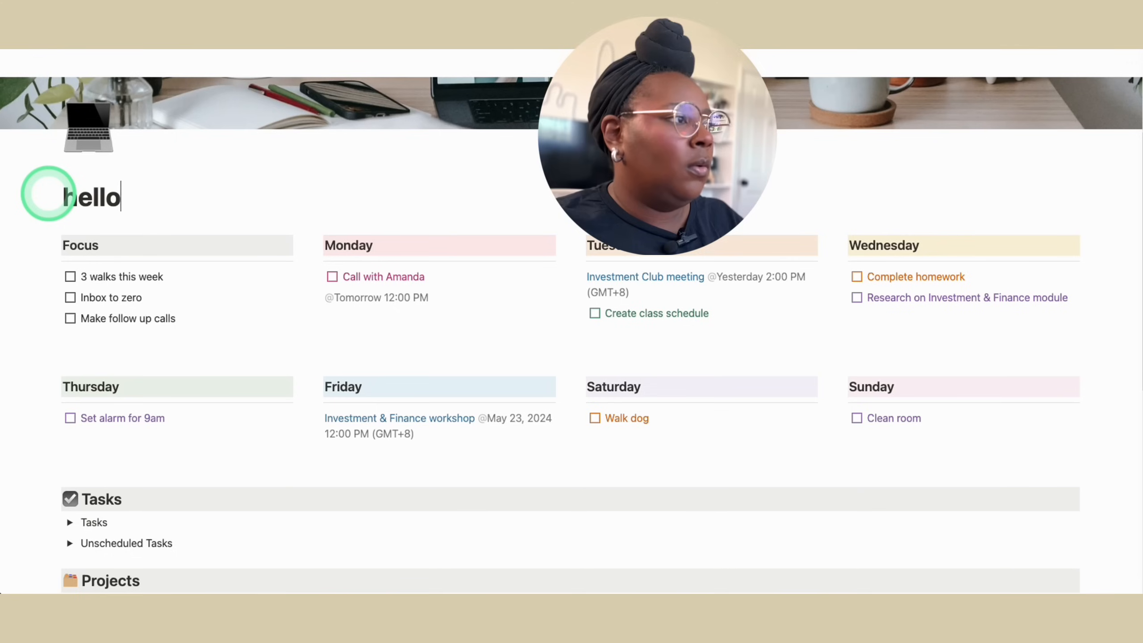
text( Myra!)
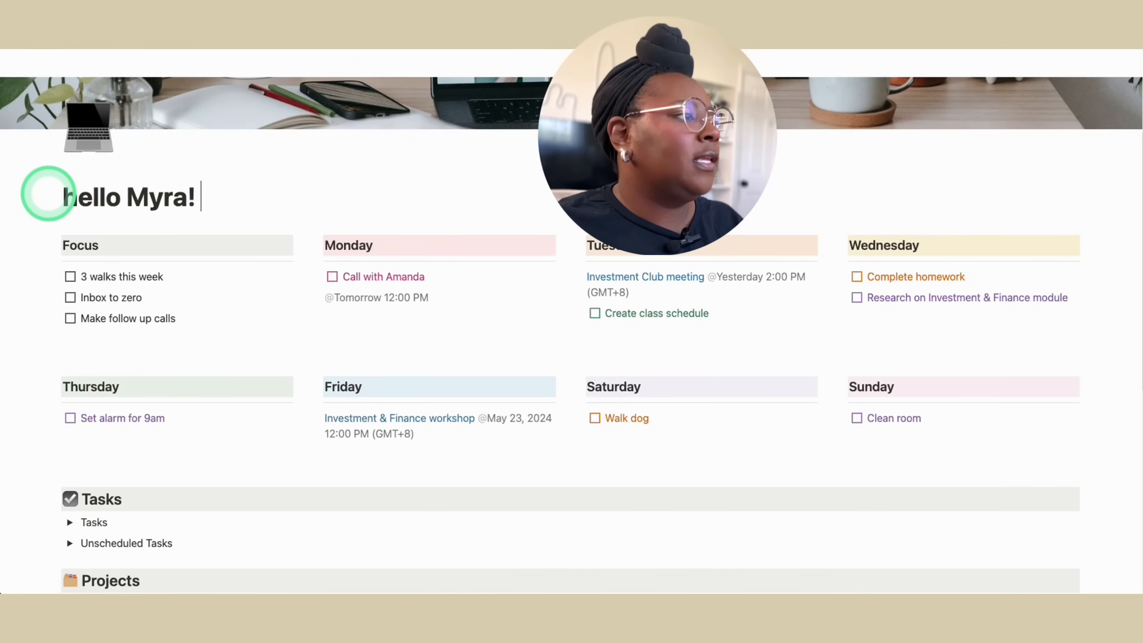
Change the title greeting to "Welcome Back" followed by the owner's first name and an exclamation mark
key(BackSpace)
key(BackSpace)
key(BackSpace)
key(BackSpace)
key(BackSpace)
key(BackSpace)
key(BackSpace)
key(BackSpace)
key(BackSpace)
key(BackSpace)
key(BackSpace)
text(Welcome Back Myra!)
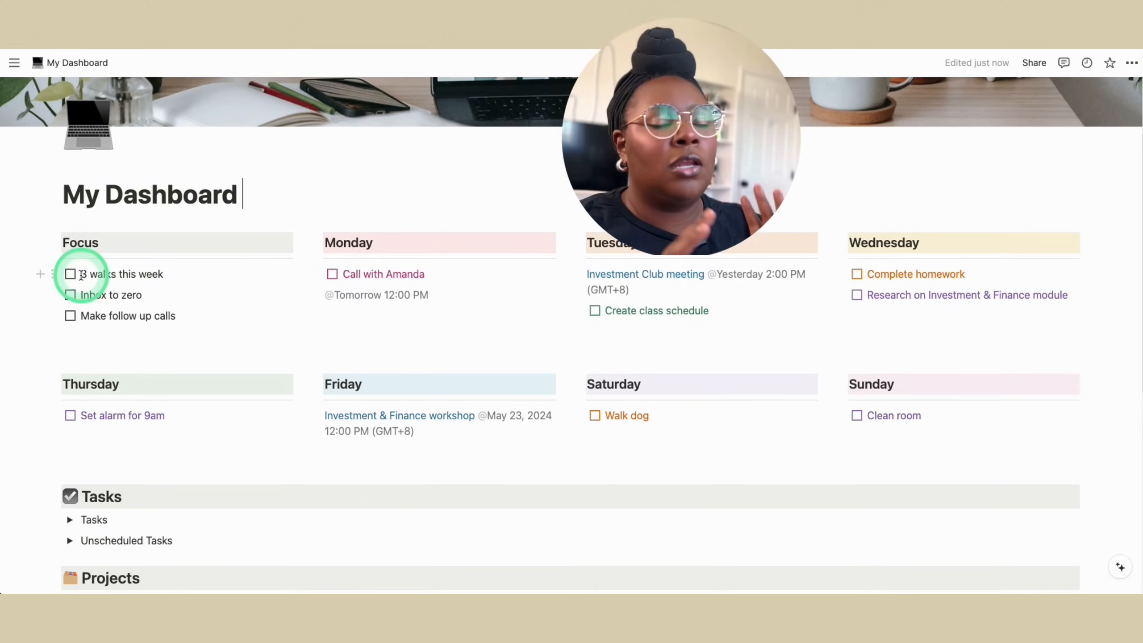
drag(81, 274, 128, 293)
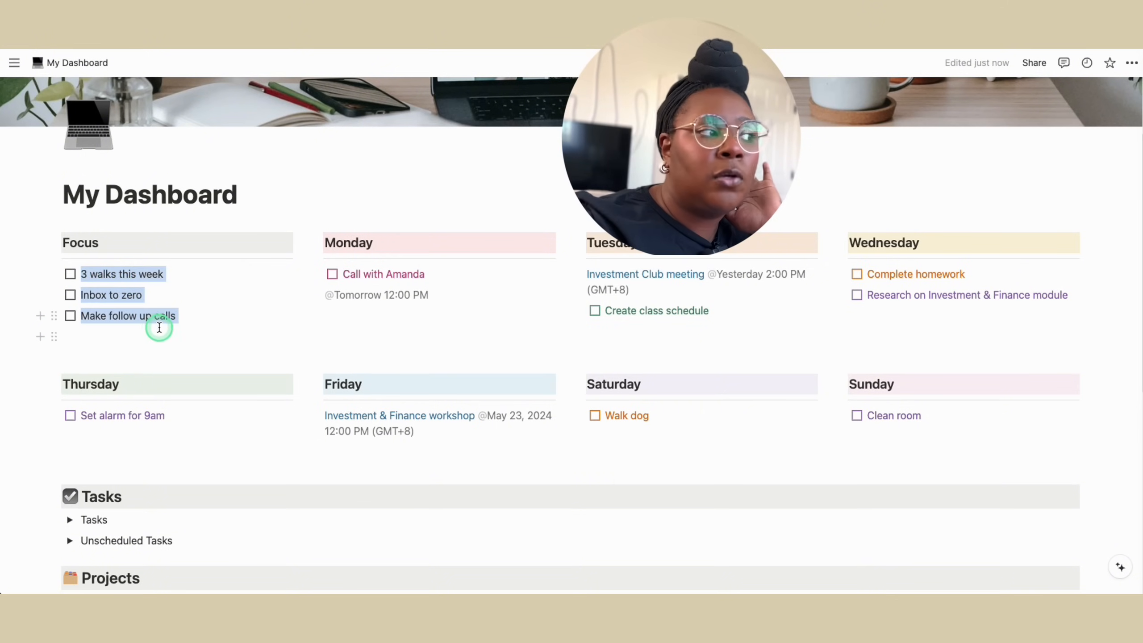
drag(193, 332, 193, 332)
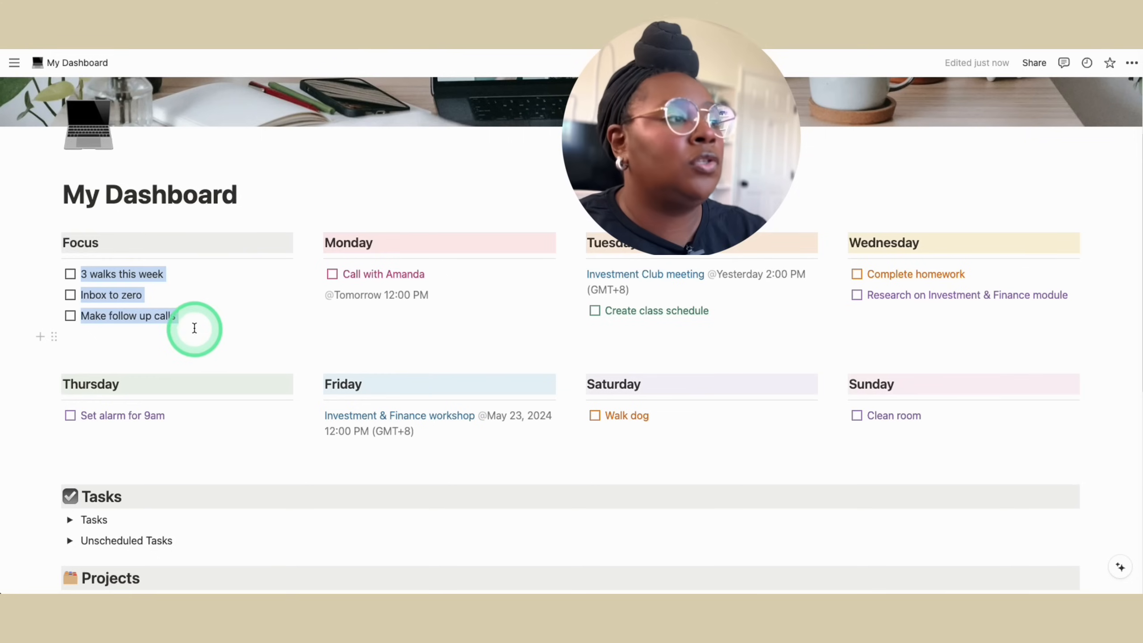
click(243, 320)
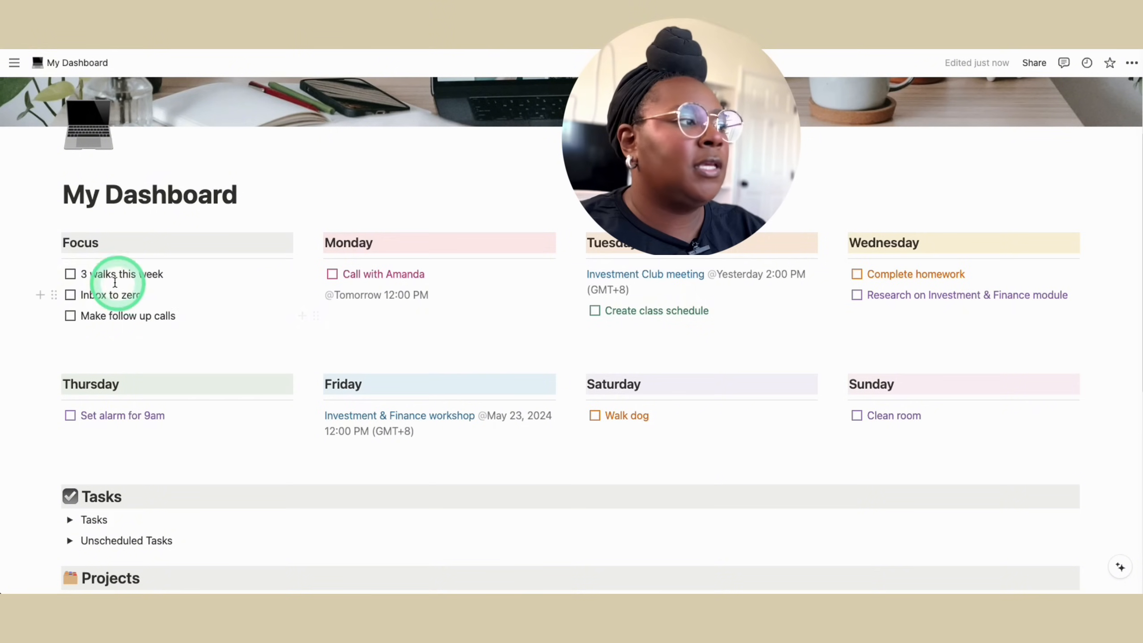
Tick off "3 walks this week" in the Focus list, and clear the tick again
click(70, 275)
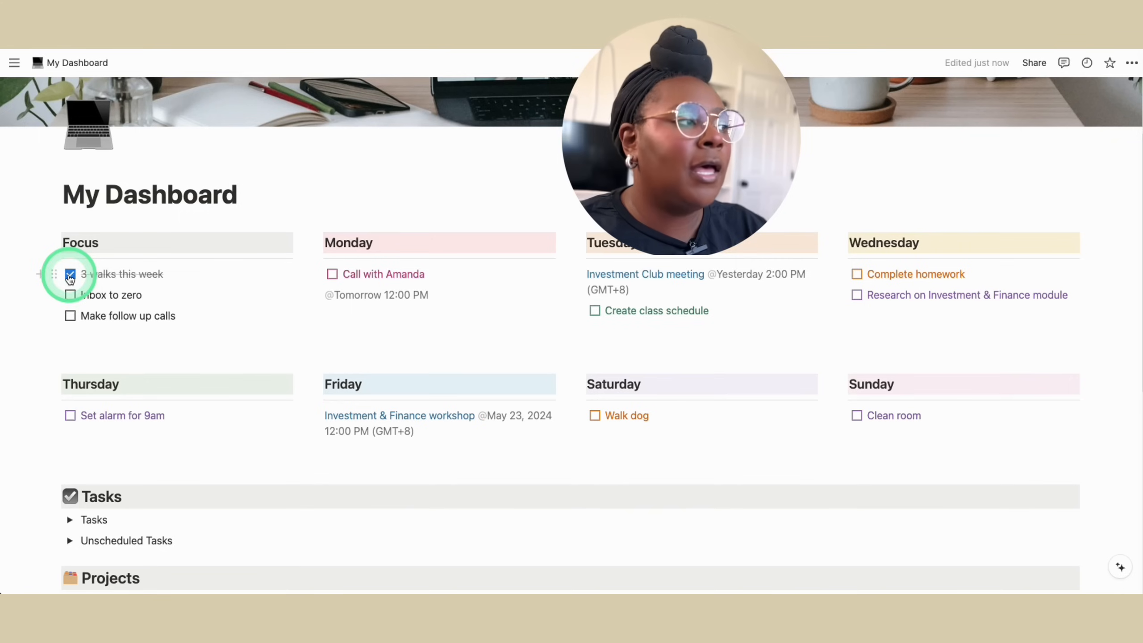
click(87, 355)
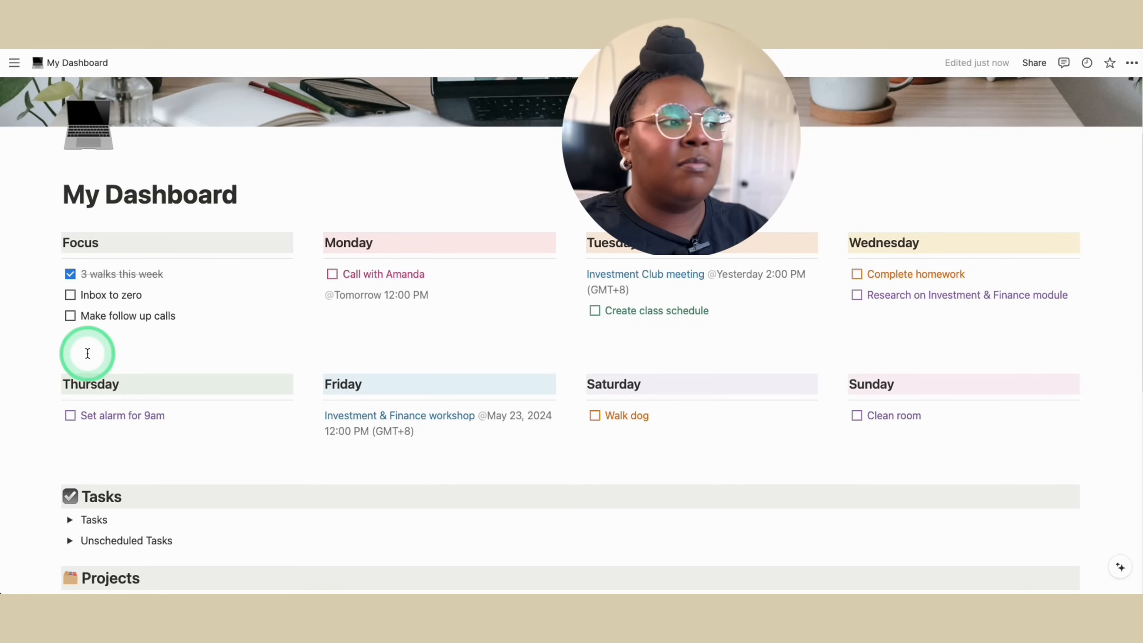
click(70, 273)
Turn the "3 walks this week" to-do in the Focus section into a bulleted list item
drag(163, 273, 69, 272)
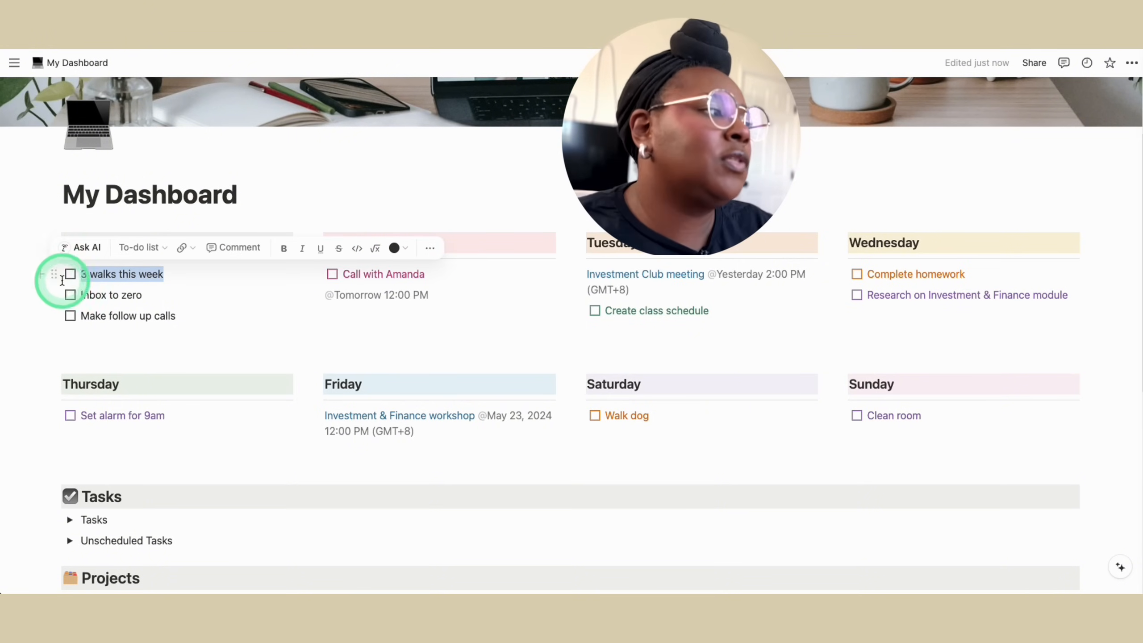
click(53, 275)
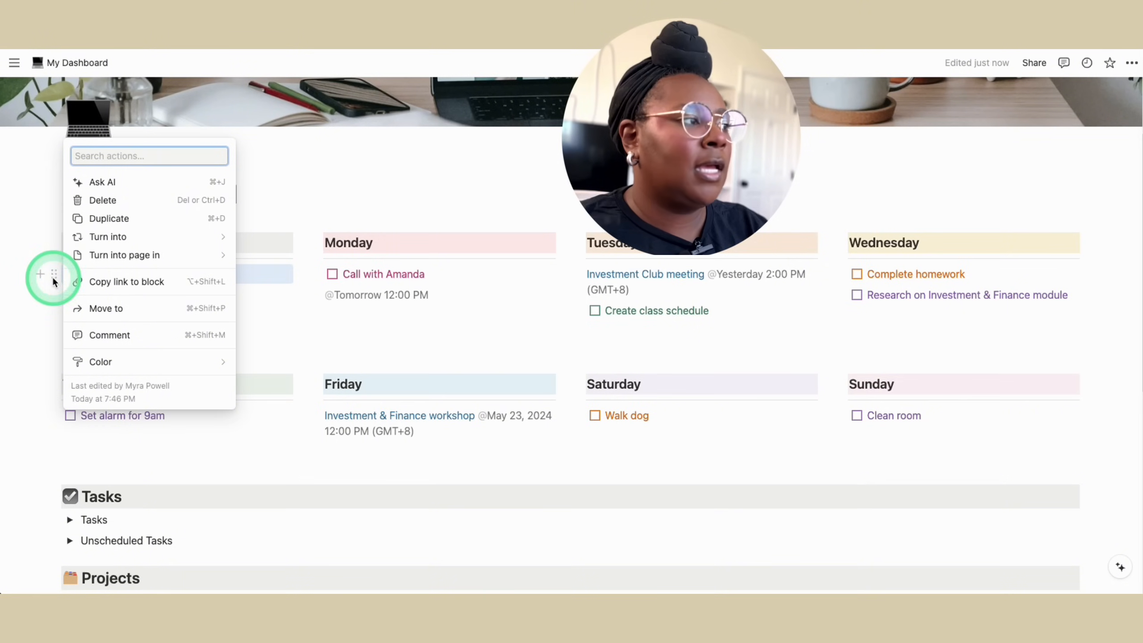
click(46, 322)
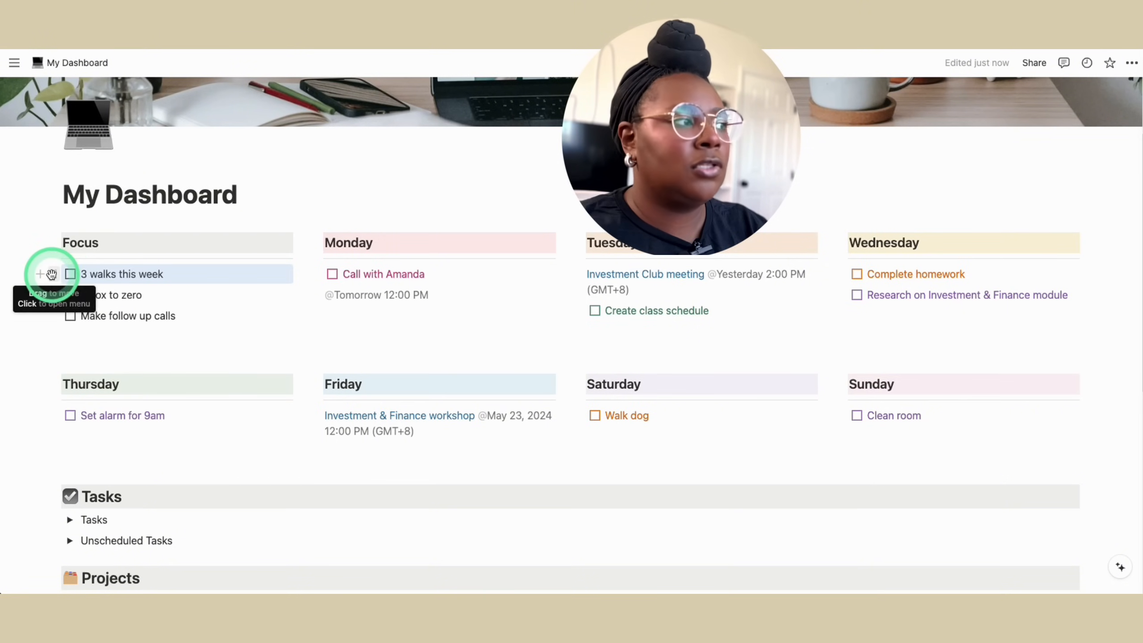
click(52, 274)
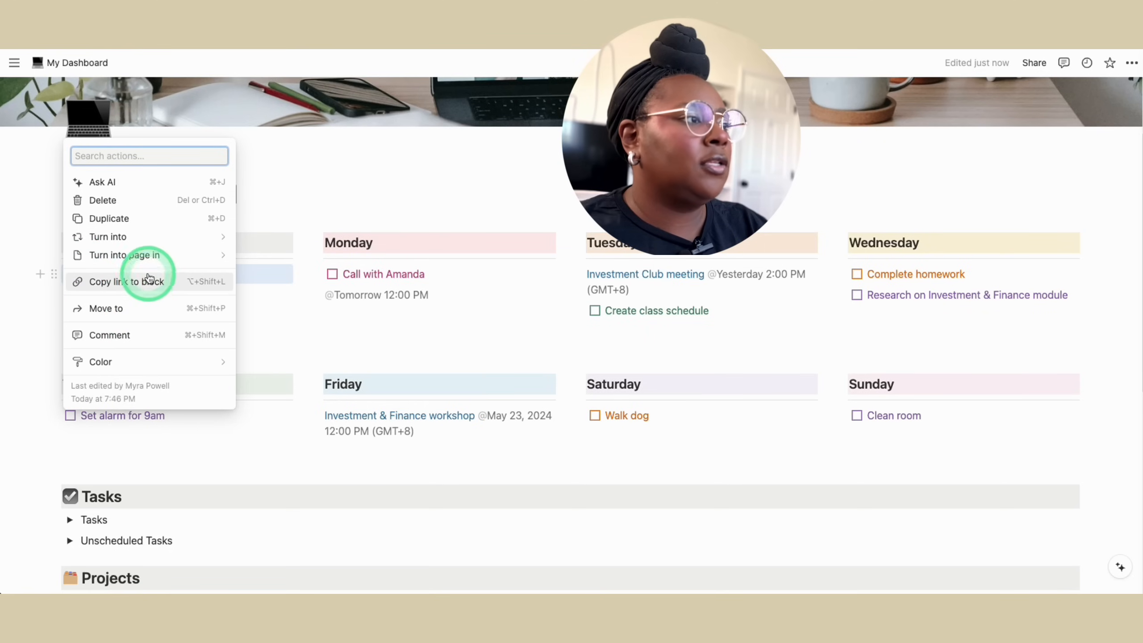
mouse_move(153, 236)
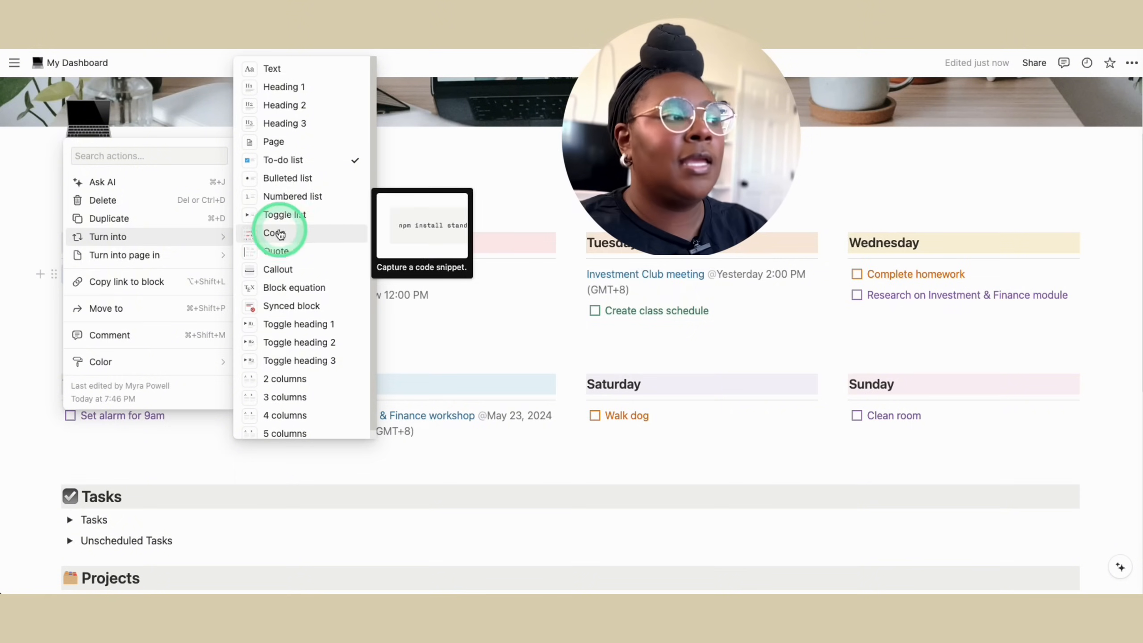
click(320, 180)
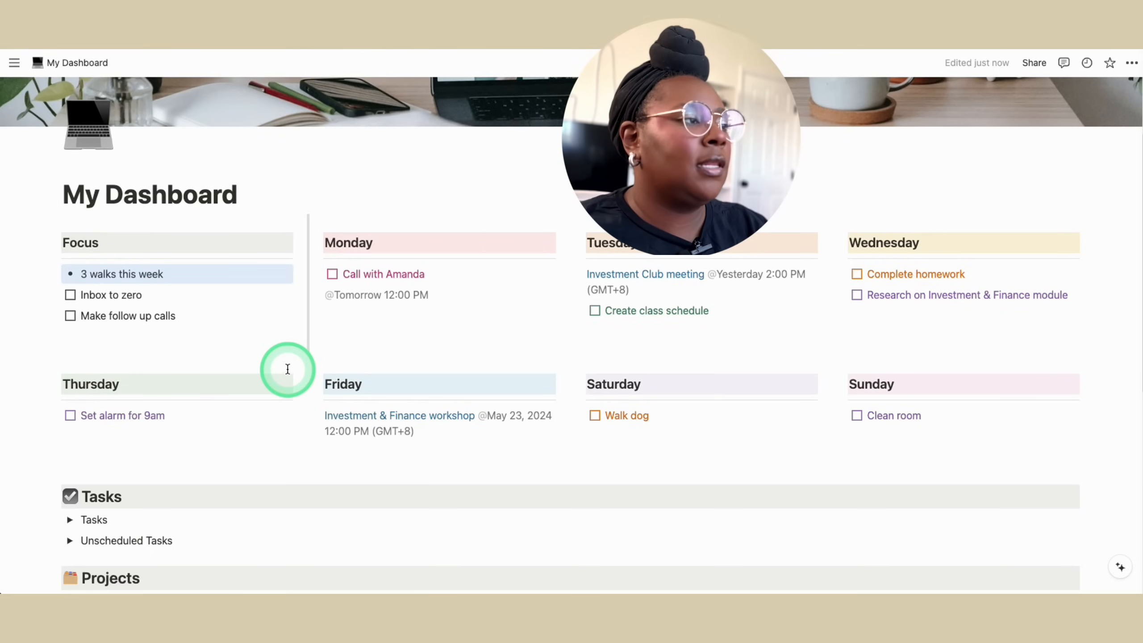
click(272, 369)
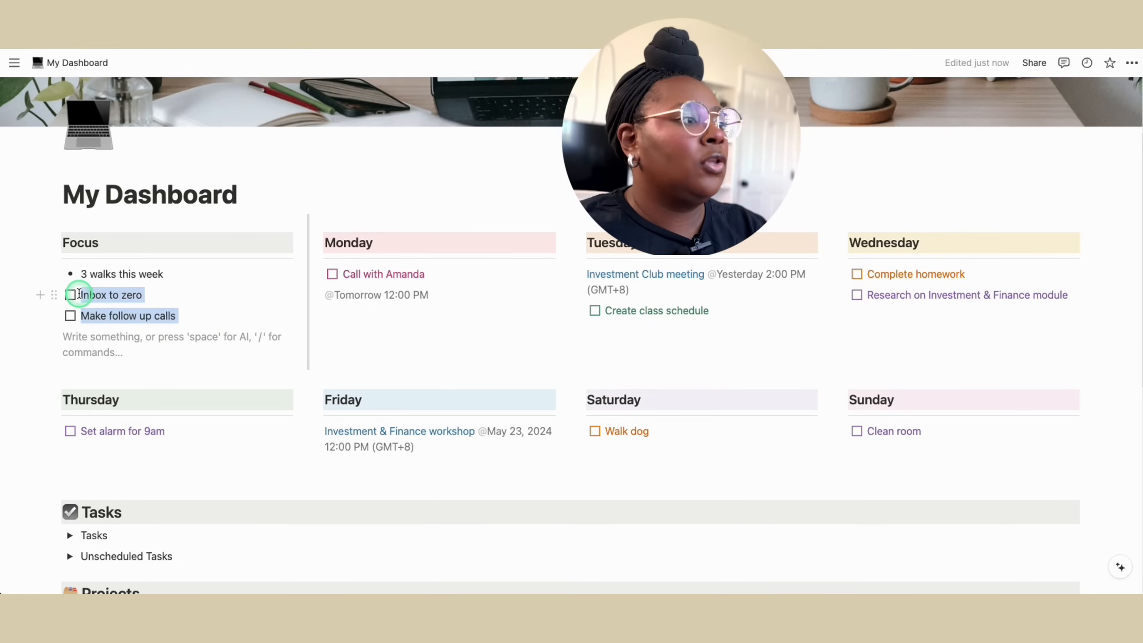
Turn the "Inbox to zero" and "Make follow up calls" to-dos in the Focus section into bulleted list items
drag(78, 293, 77, 296)
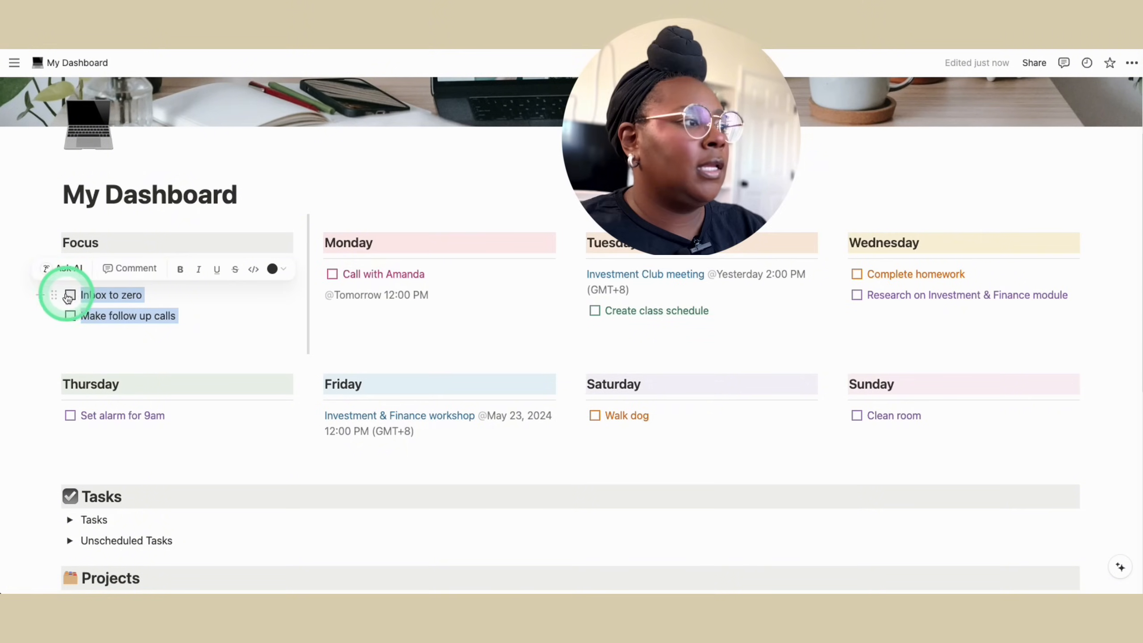
click(53, 295)
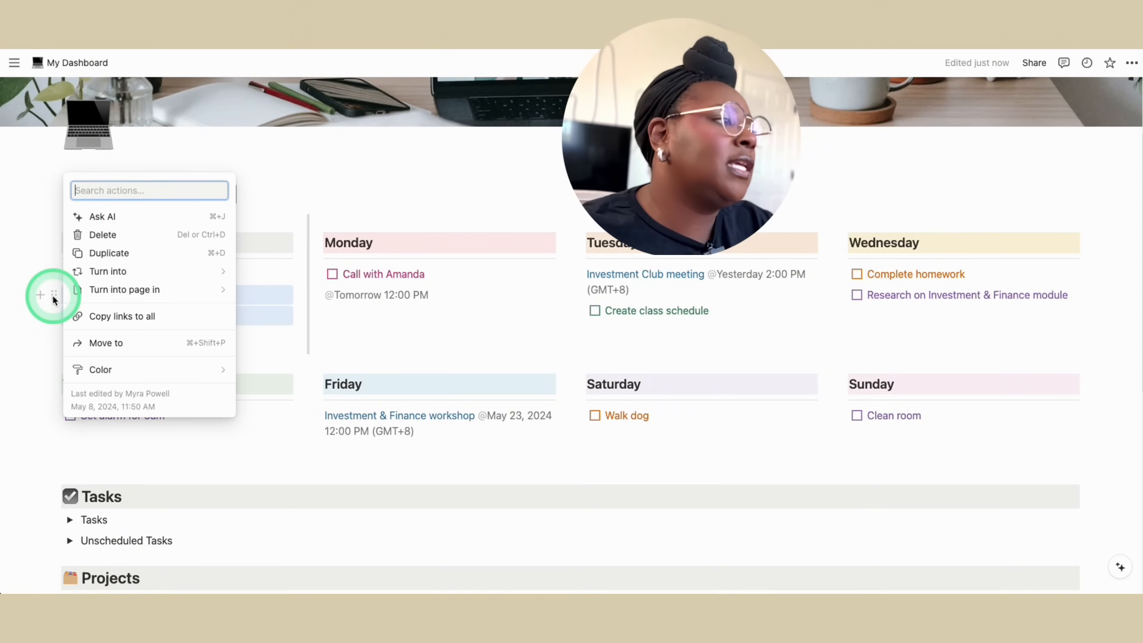
click(110, 273)
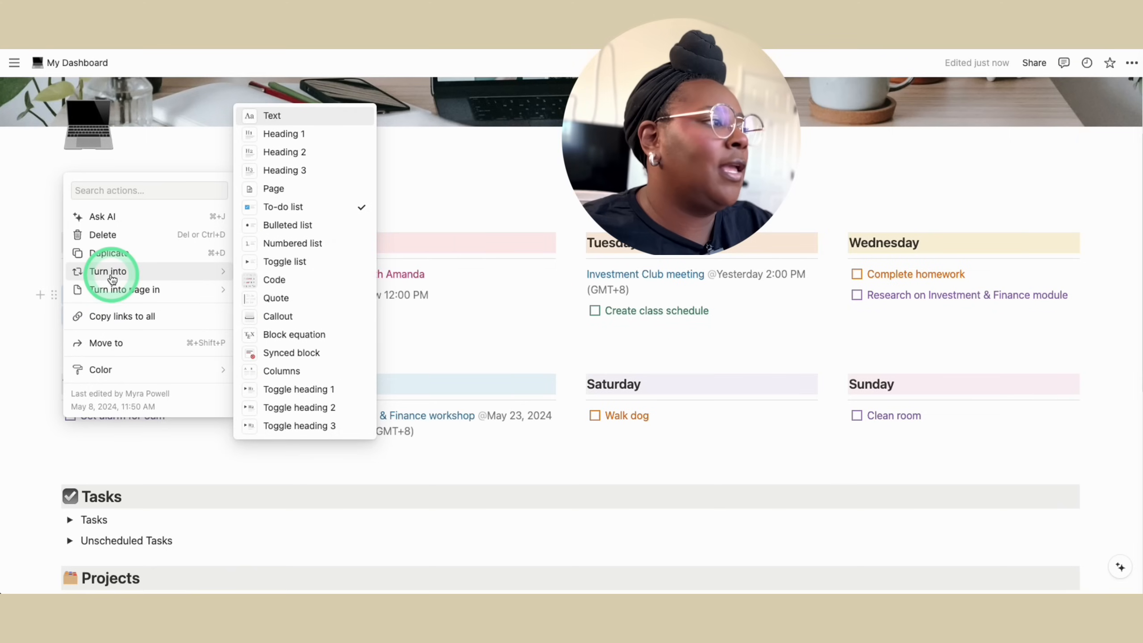
click(275, 230)
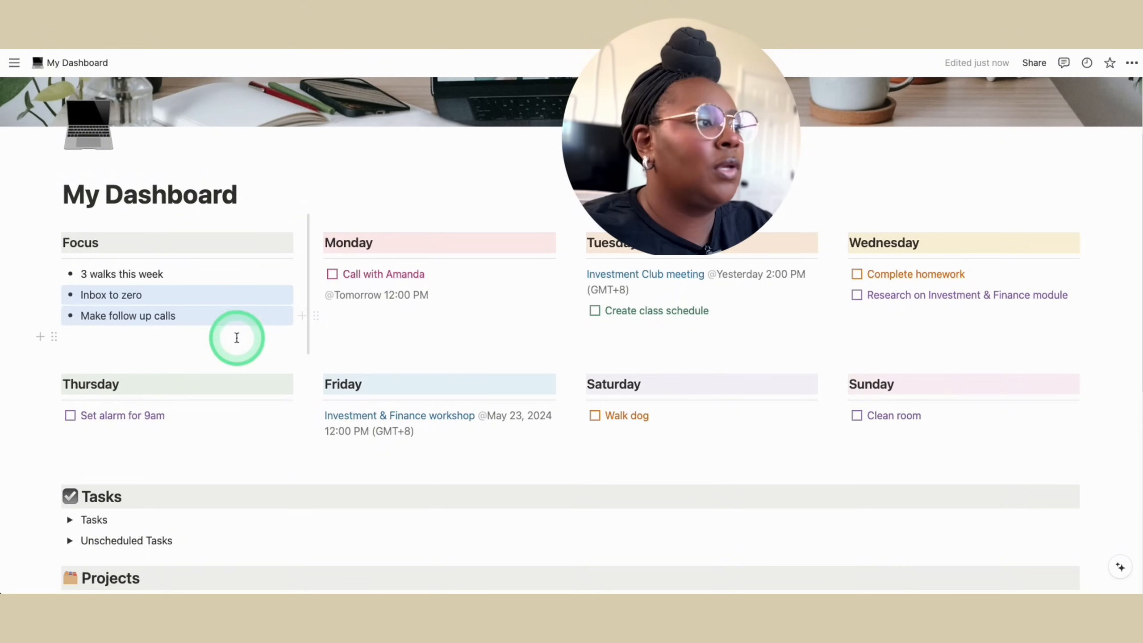
click(250, 342)
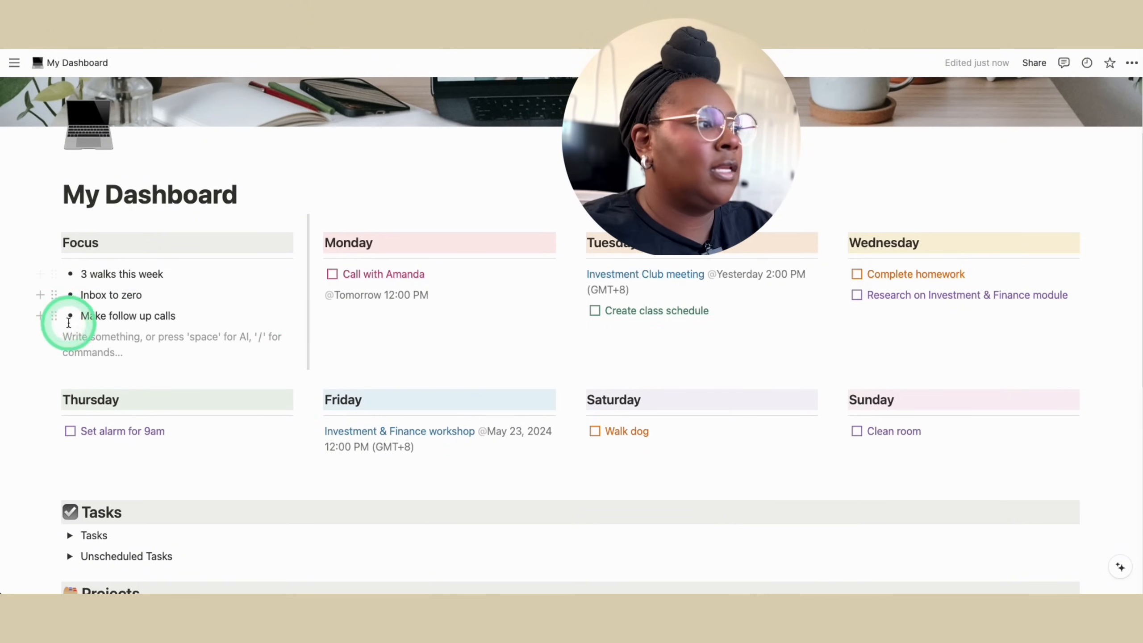
Turn all three bulleted items in the Focus section back into a to-do list
click(203, 316)
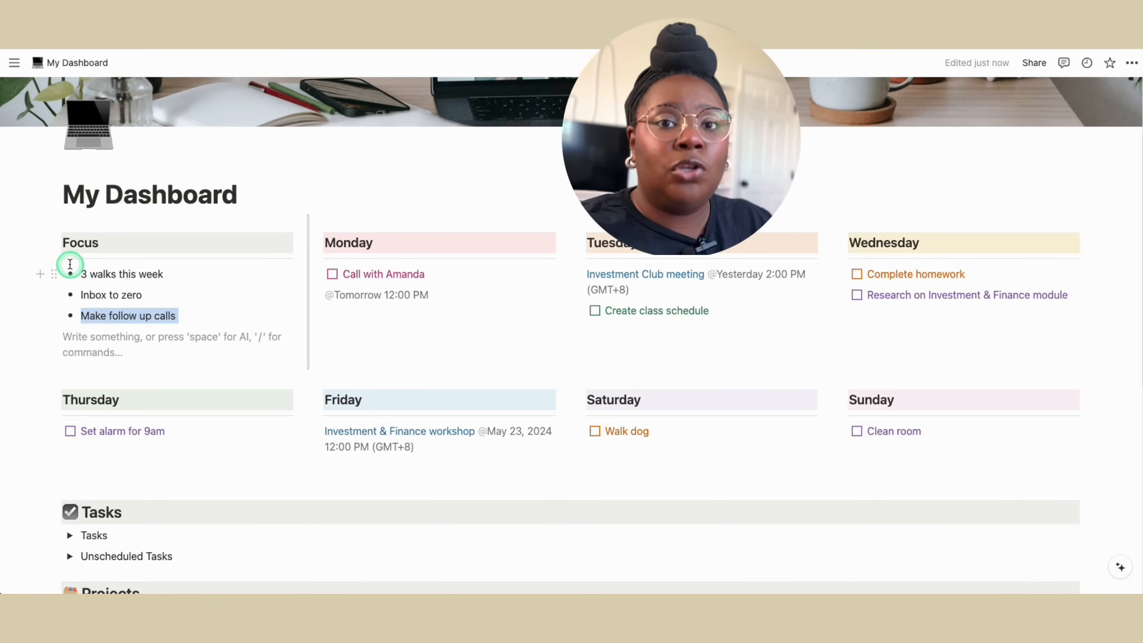
drag(70, 265, 70, 265)
click(211, 334)
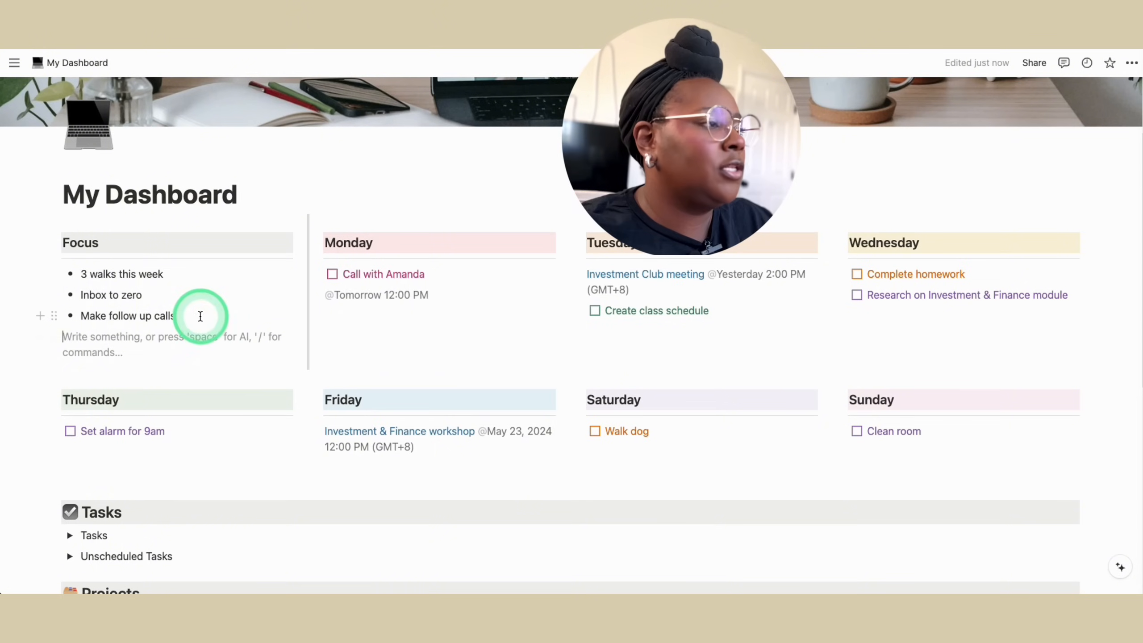
drag(200, 316, 81, 269)
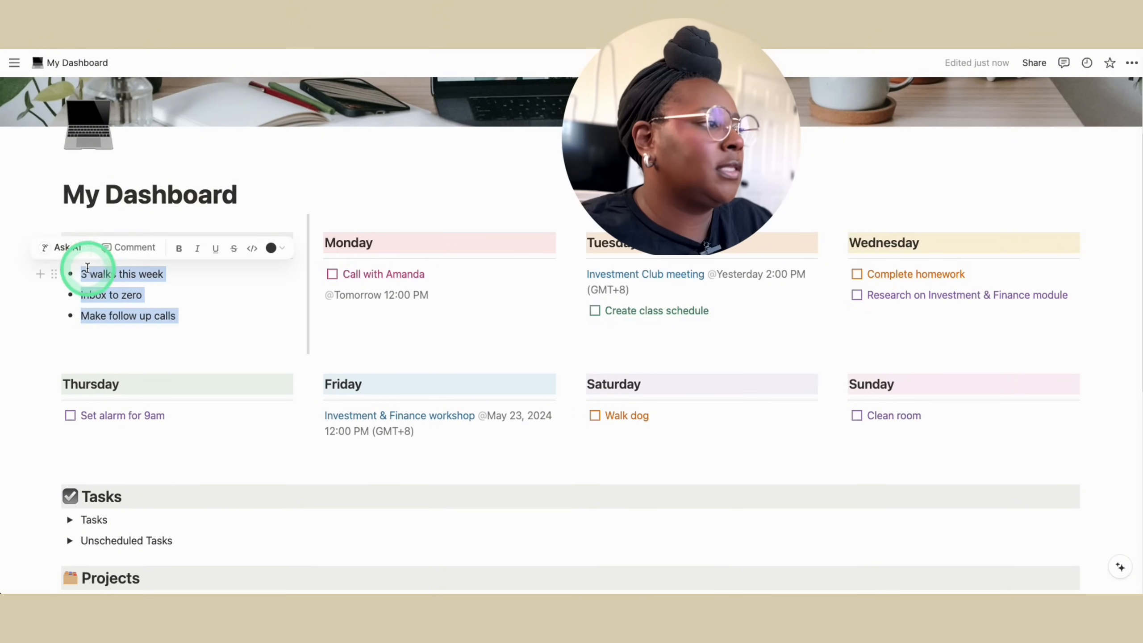
click(55, 275)
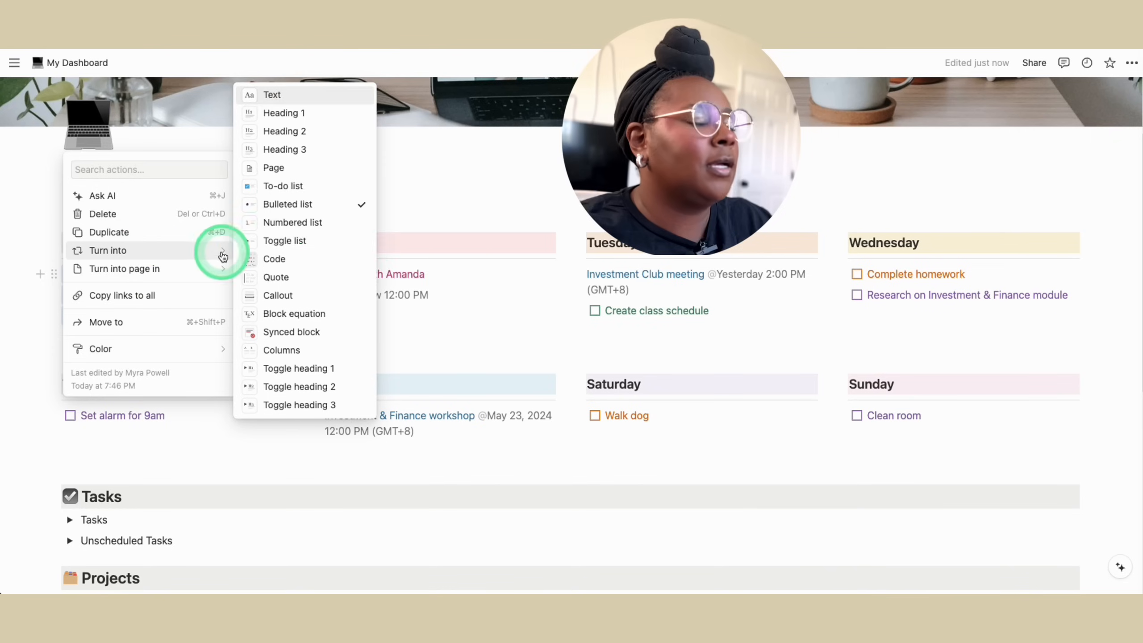
click(279, 186)
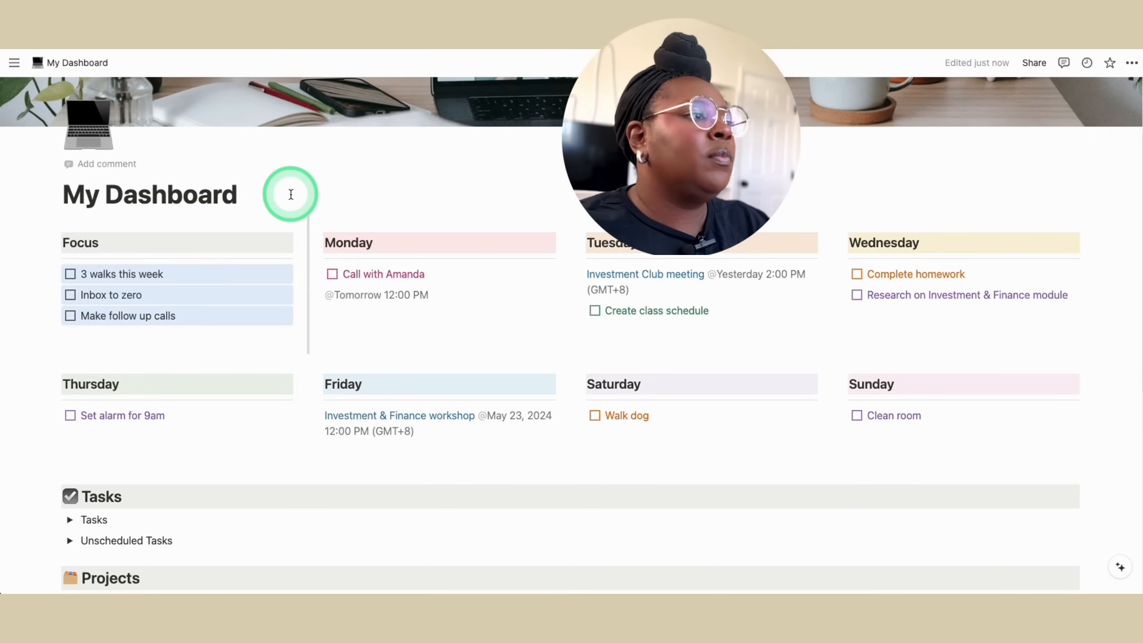
click(298, 342)
Change the text color of the call task under Monday to green
click(373, 353)
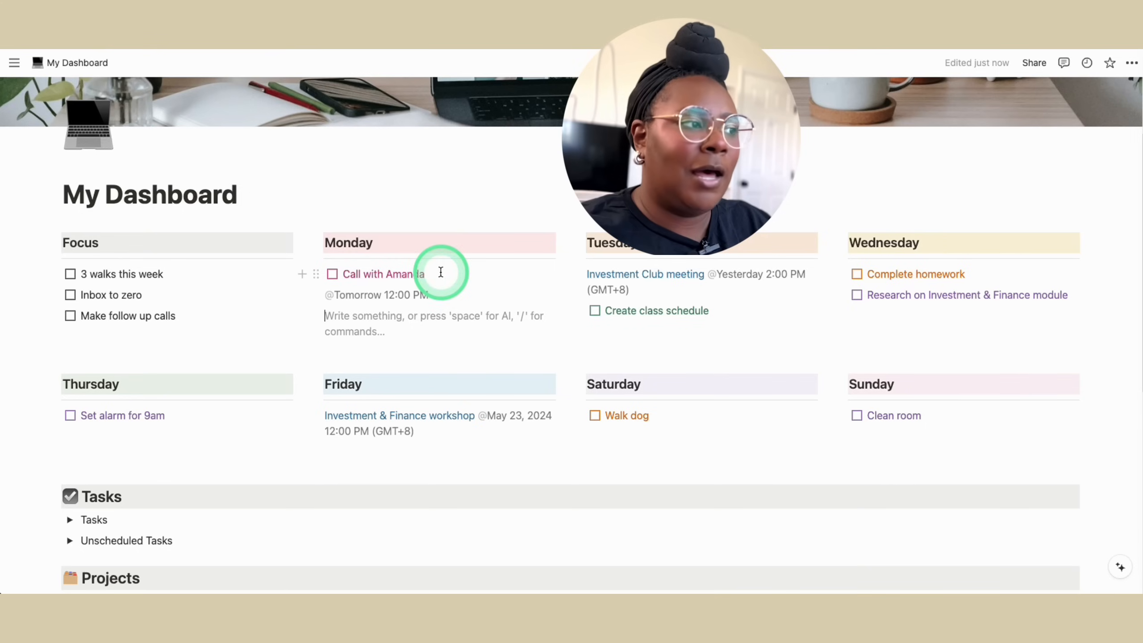
drag(441, 272, 314, 283)
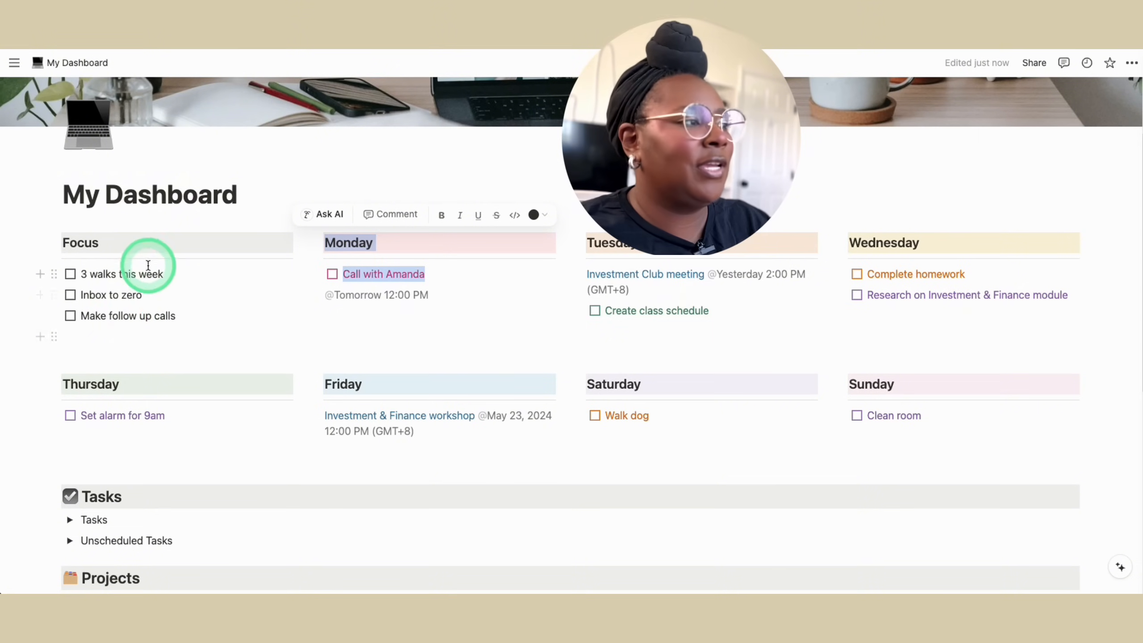
click(460, 335)
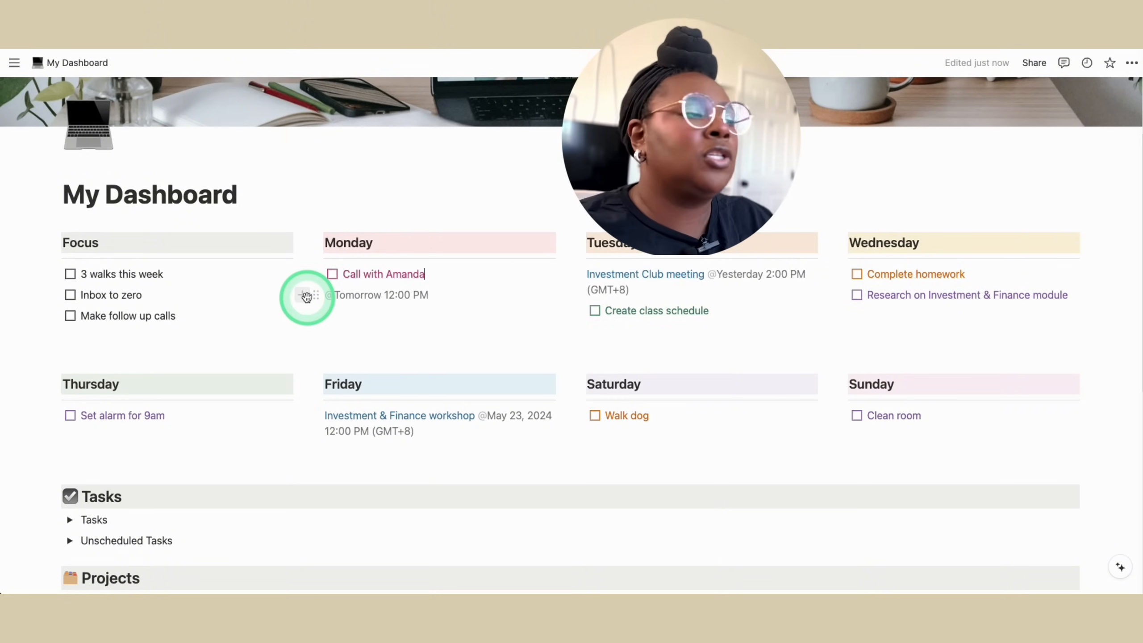
drag(313, 296, 317, 275)
click(317, 274)
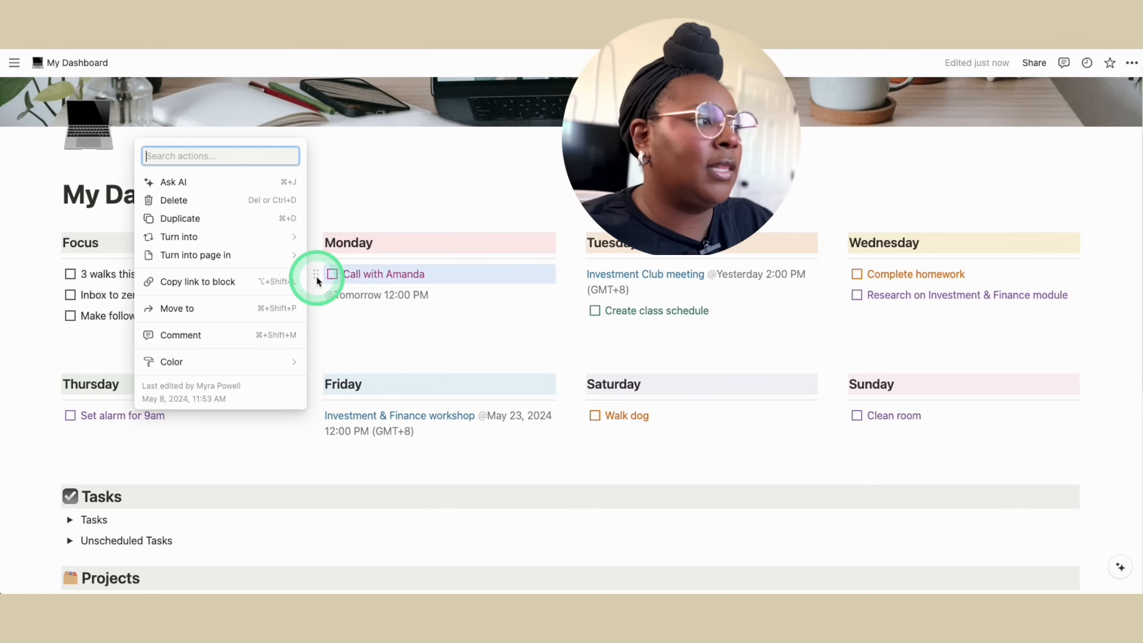
mouse_move(188, 367)
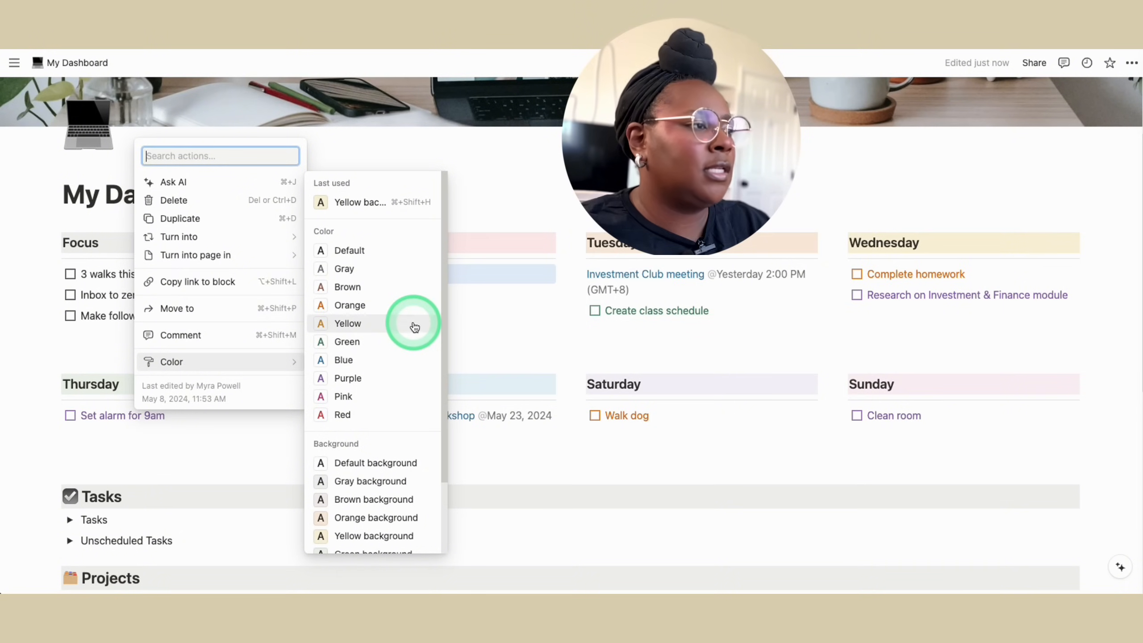
click(408, 340)
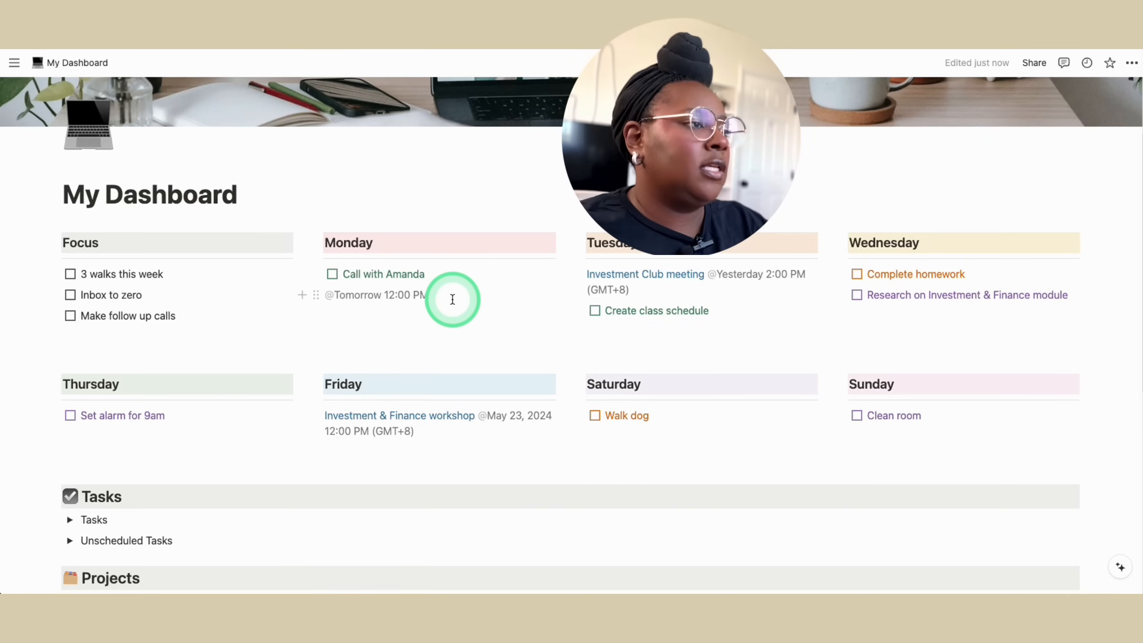
Give the call task under Monday a yellow background
click(316, 273)
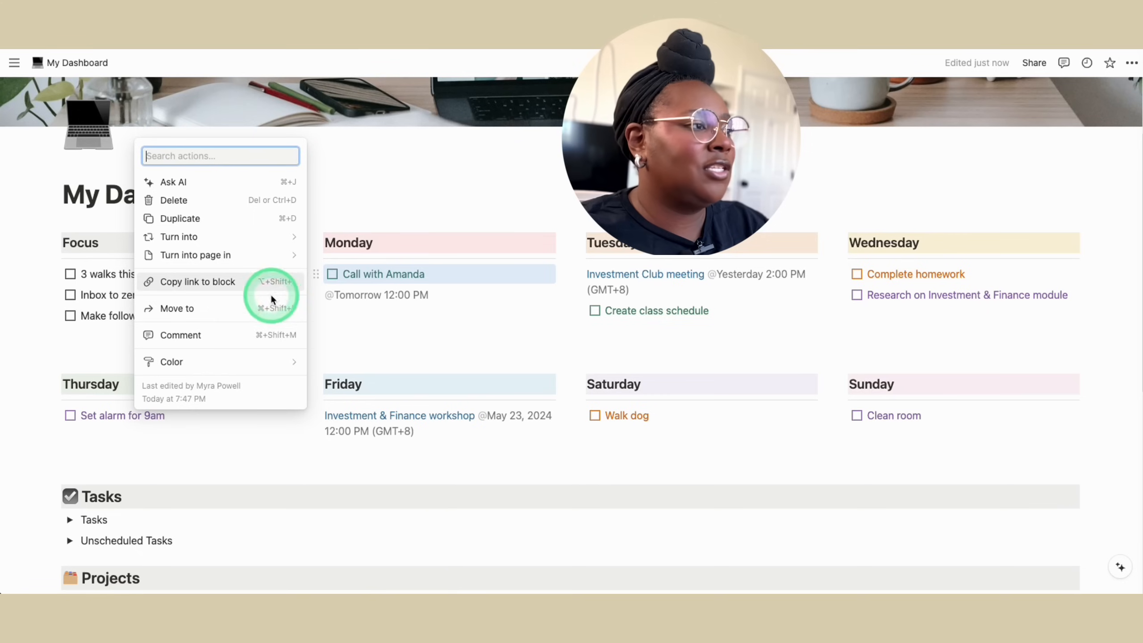
click(396, 350)
click(317, 274)
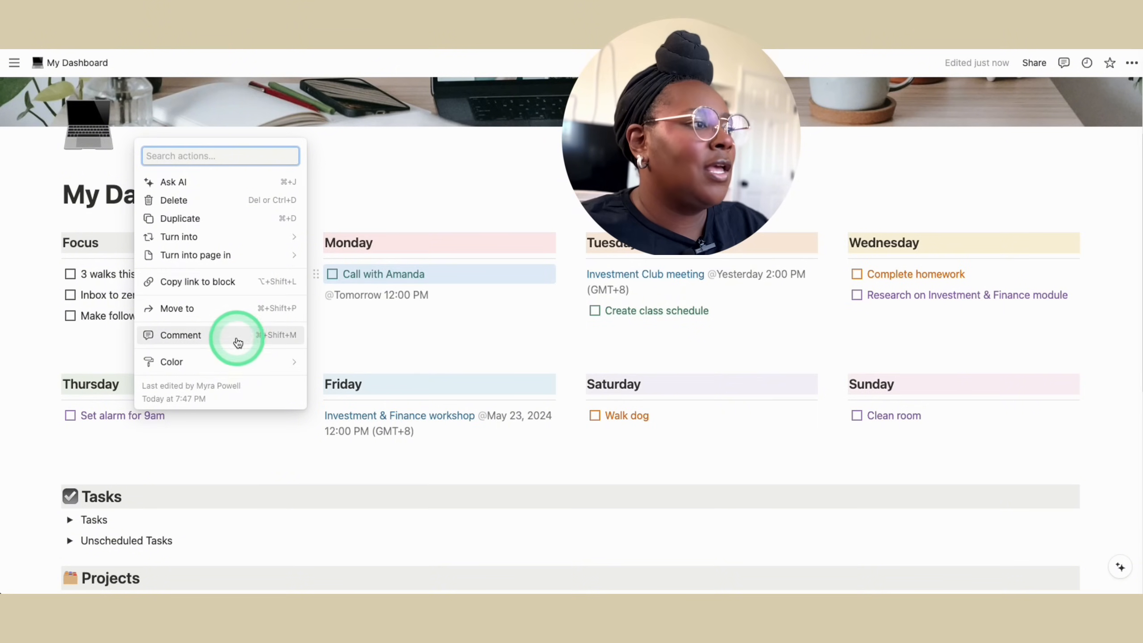
mouse_move(235, 369)
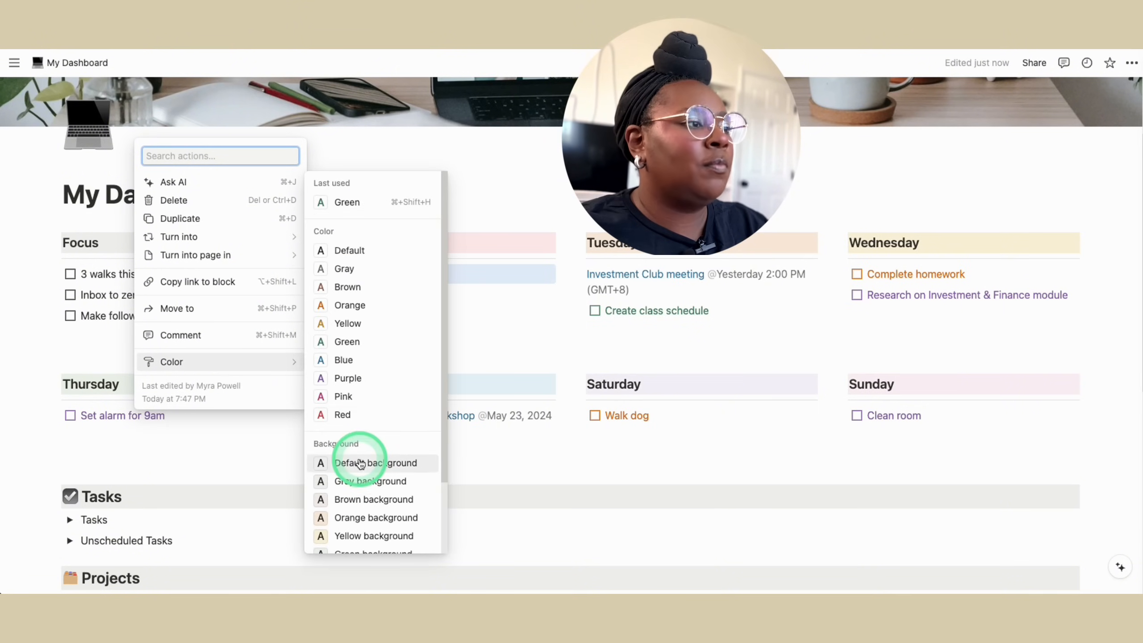
scroll(359, 462, down, 2)
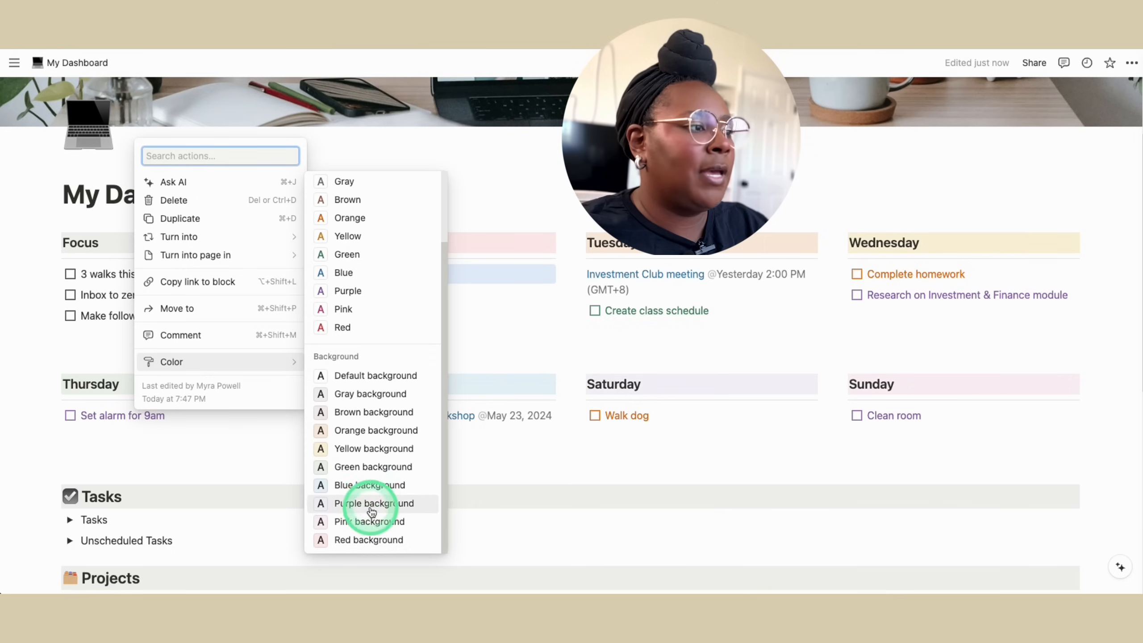
click(422, 450)
click(503, 322)
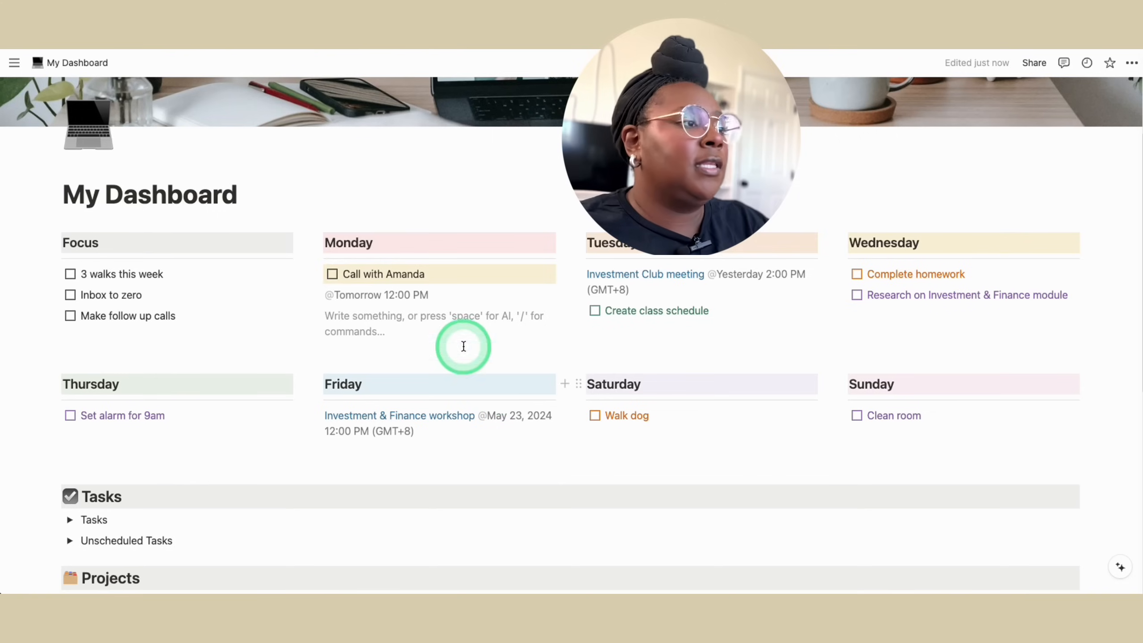
Tick off the call task under Monday as done, and clear the tick again
click(332, 273)
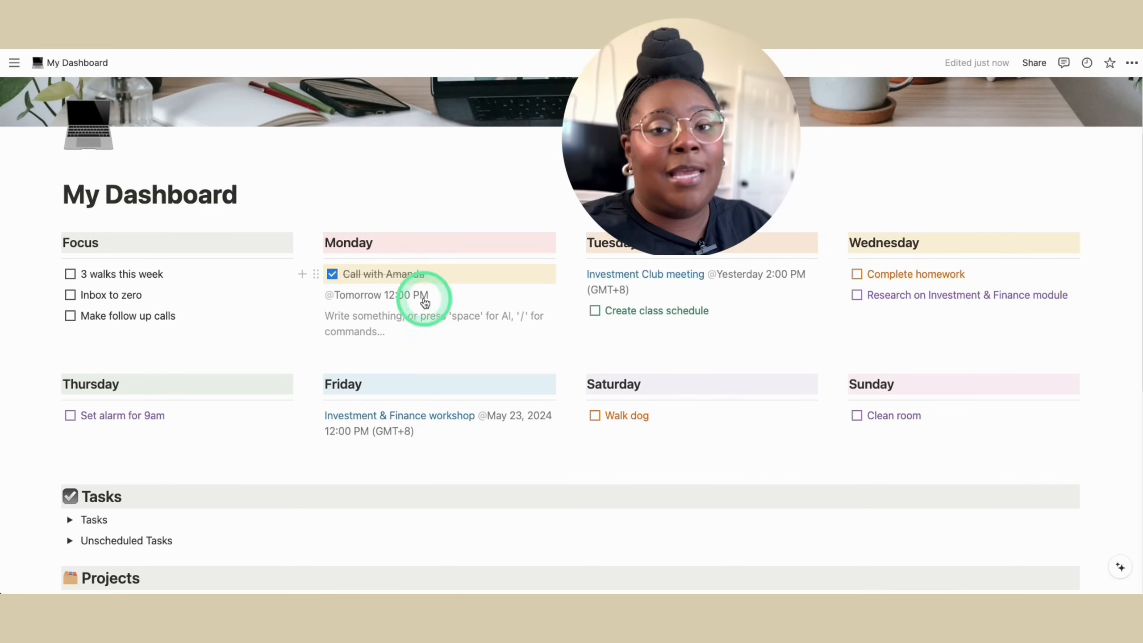
click(332, 274)
Reset the yellow background of the call task under Monday to default and change its text color to pink
click(316, 274)
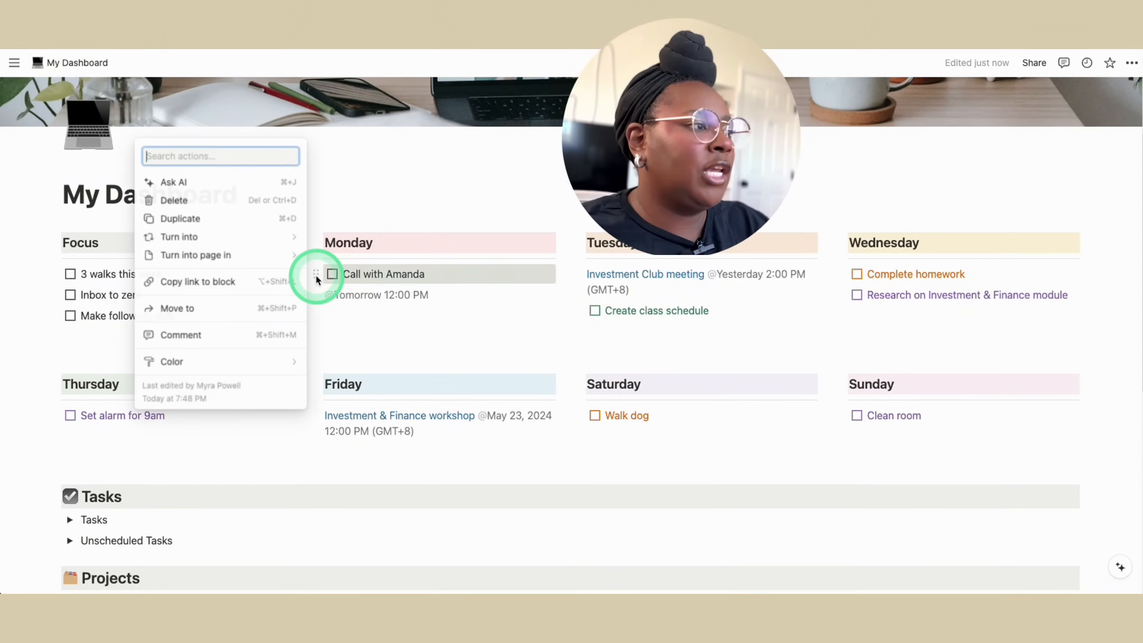
mouse_move(273, 363)
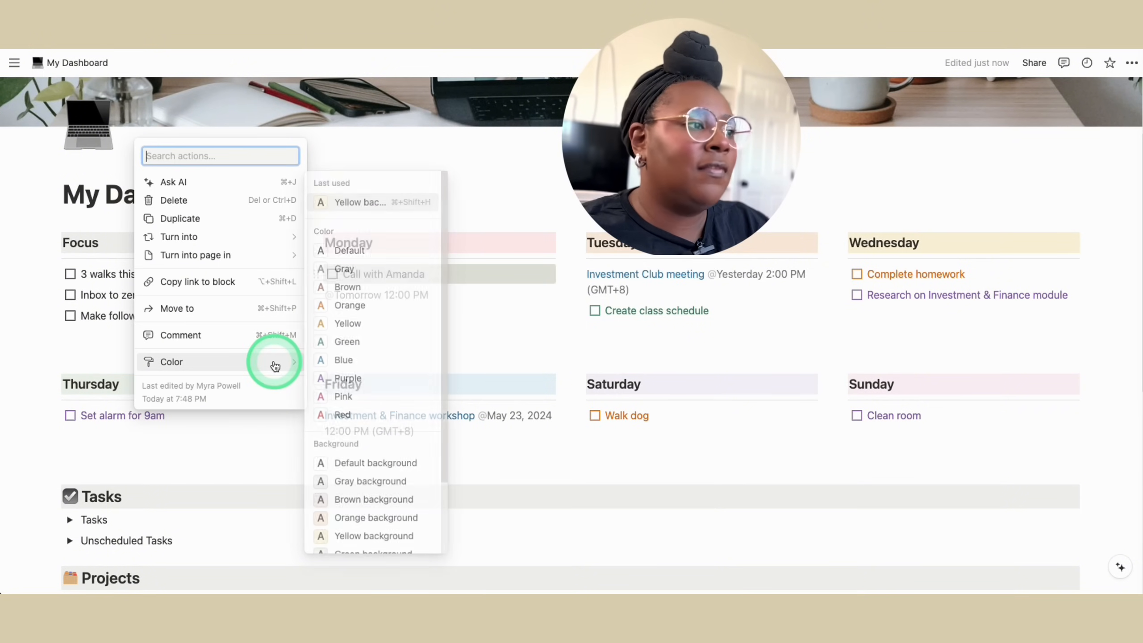
click(368, 462)
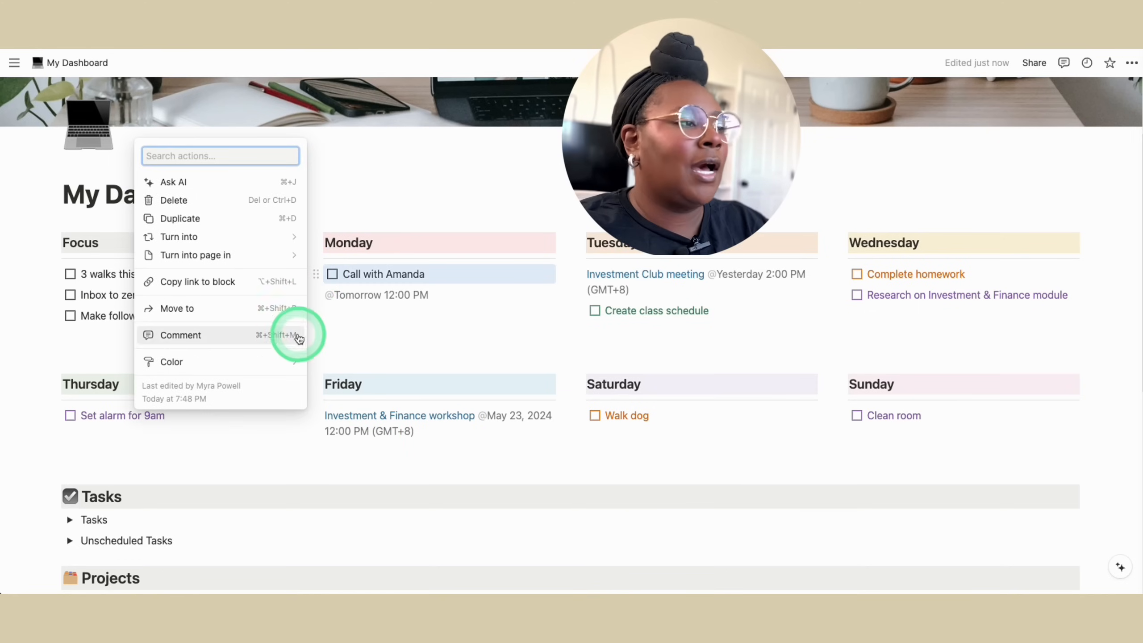
mouse_move(288, 365)
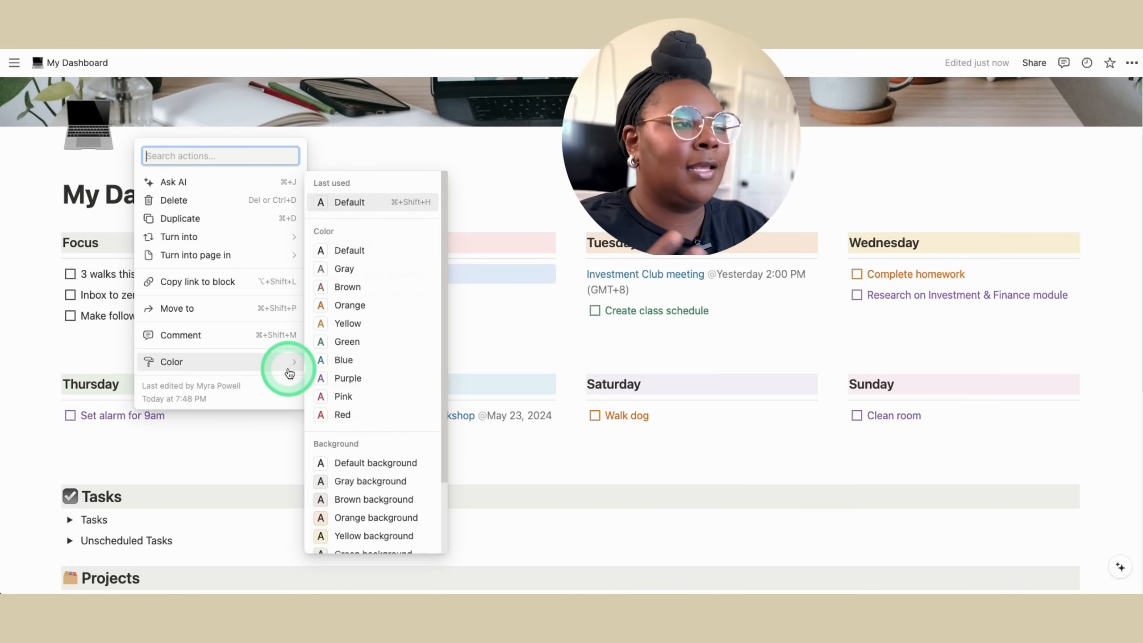
click(354, 397)
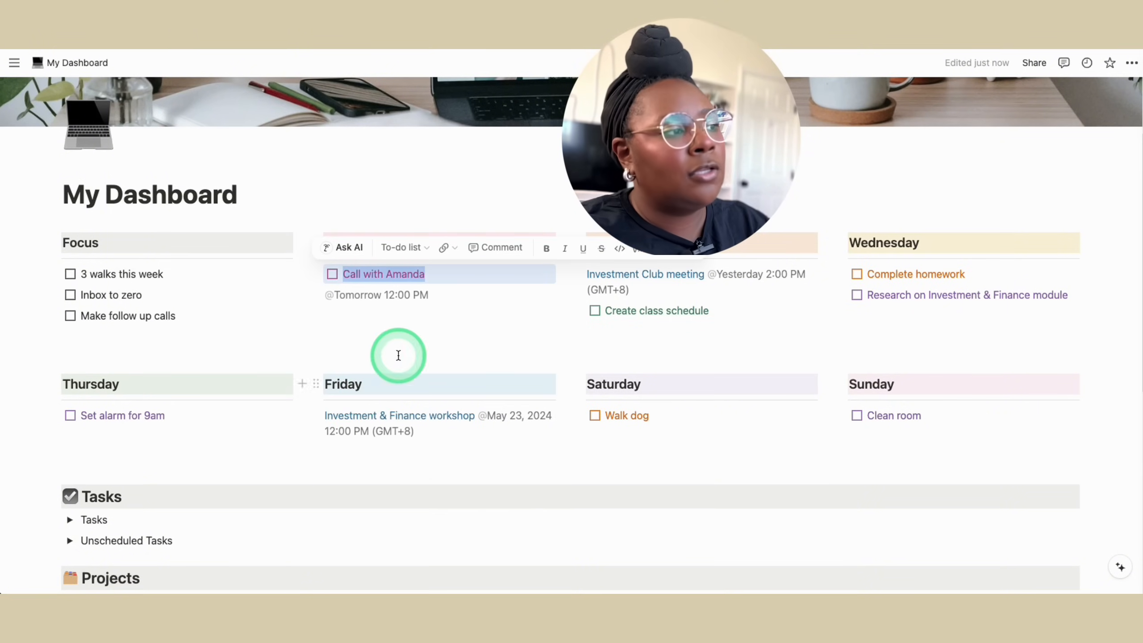
click(439, 339)
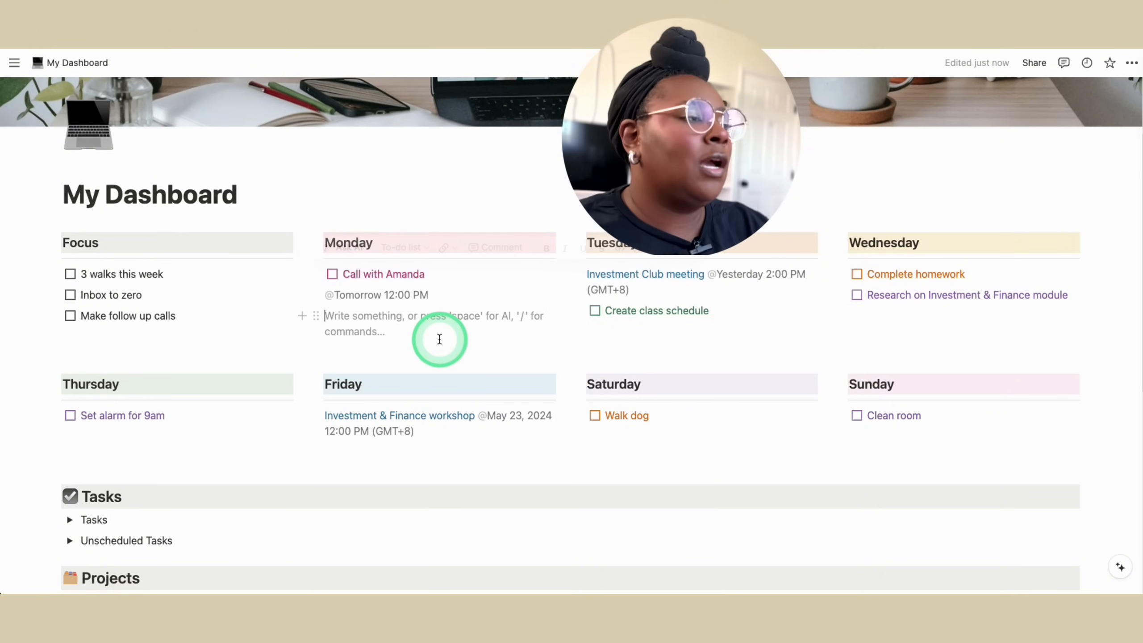
Replace the date line below the call task under Monday with a new date mention for today
click(434, 296)
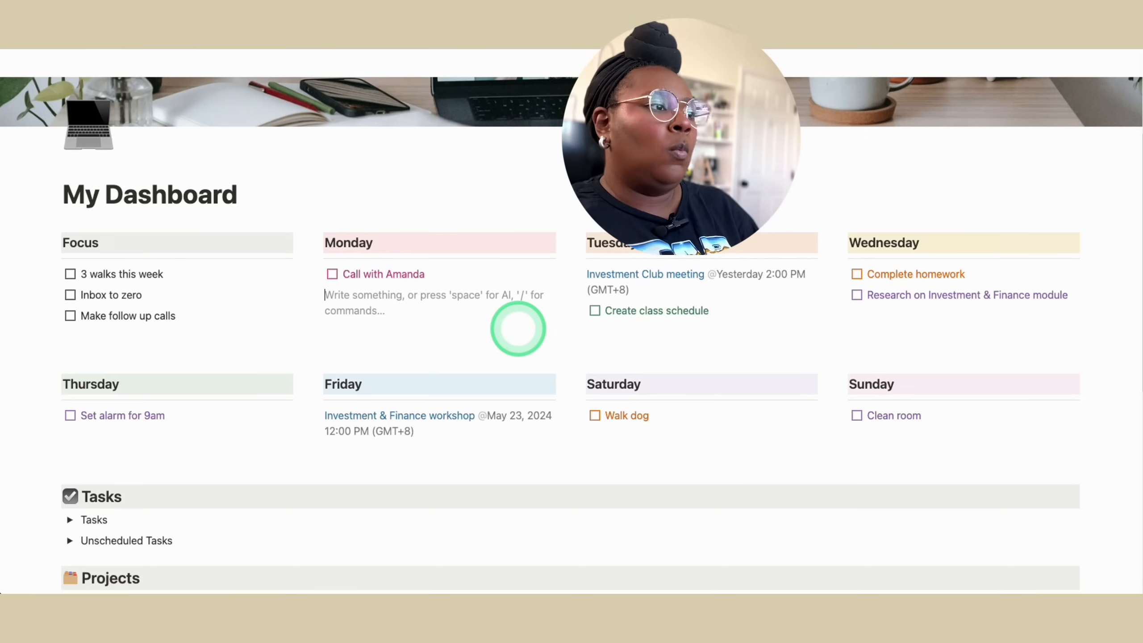
text(@)
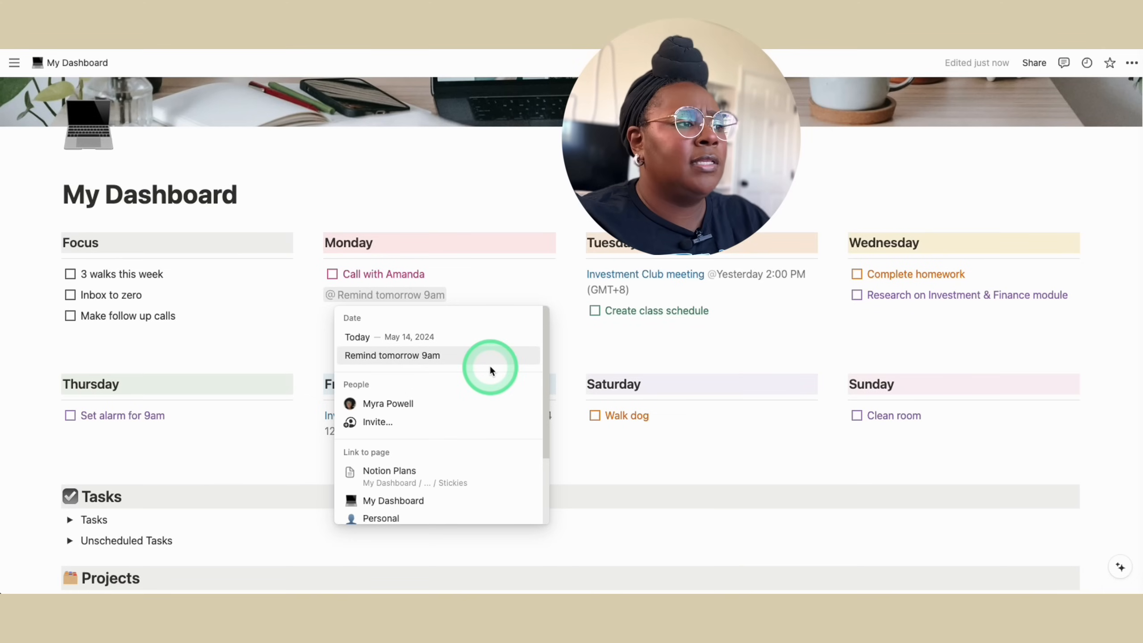
click(495, 339)
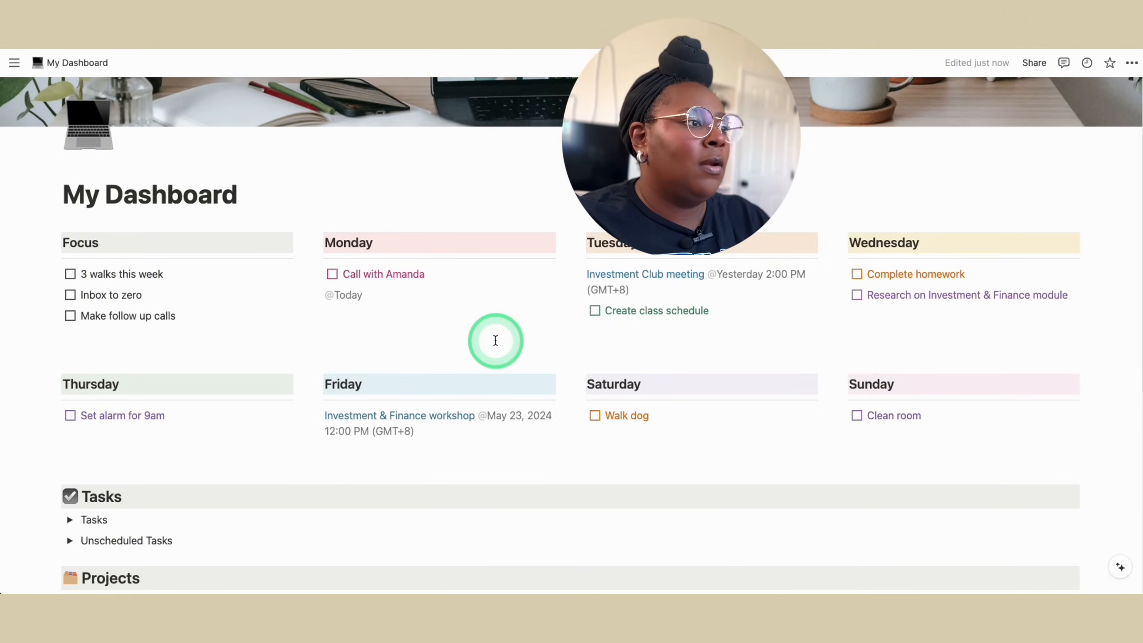
Set Monday's date mention to May 15, 2024 with a reminder on the day of the event, and include the time
click(352, 296)
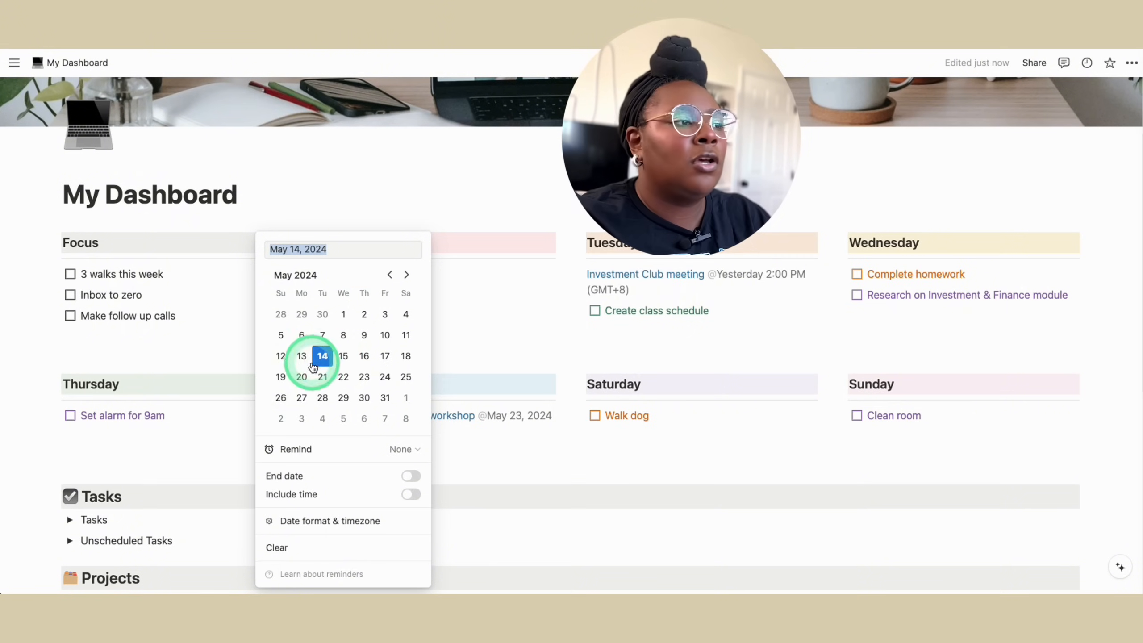
click(344, 377)
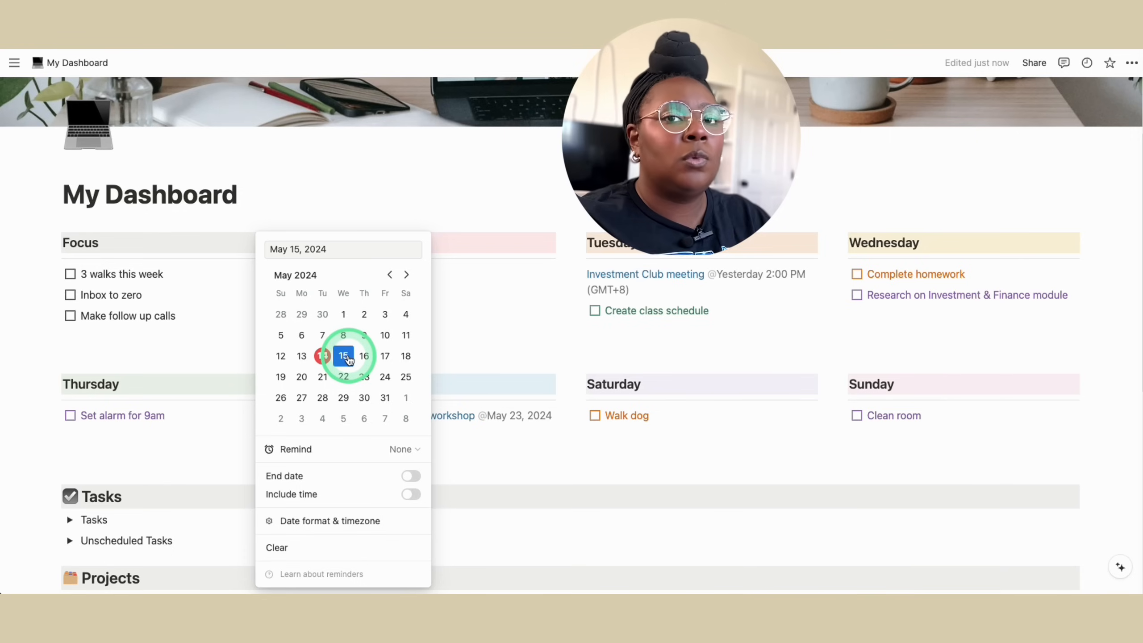
click(399, 449)
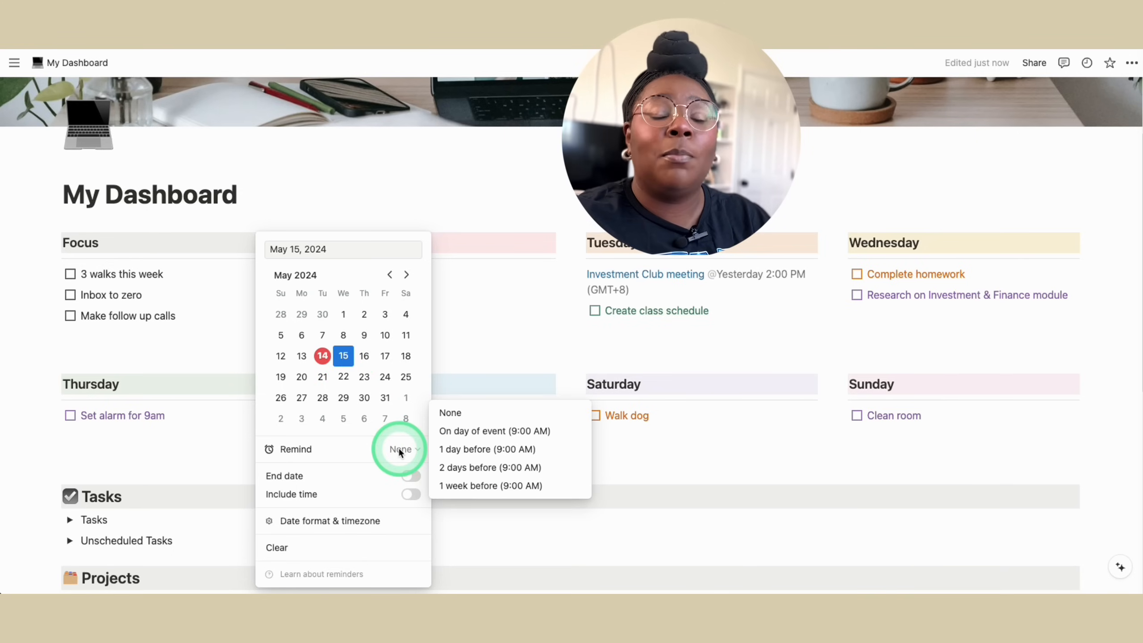
click(464, 439)
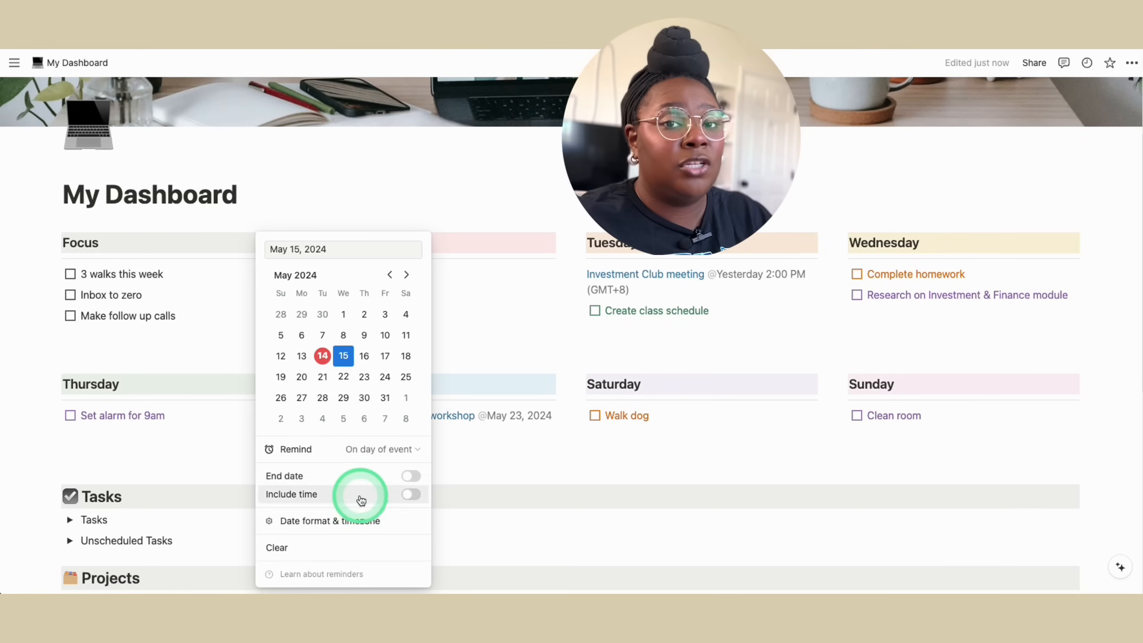
click(410, 495)
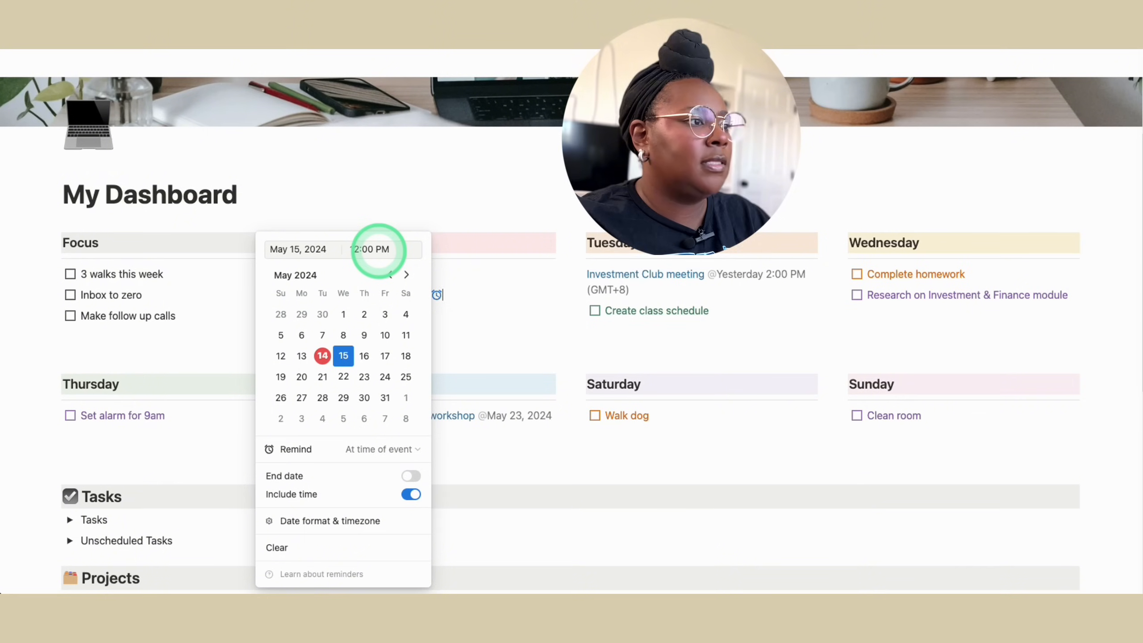
click(482, 338)
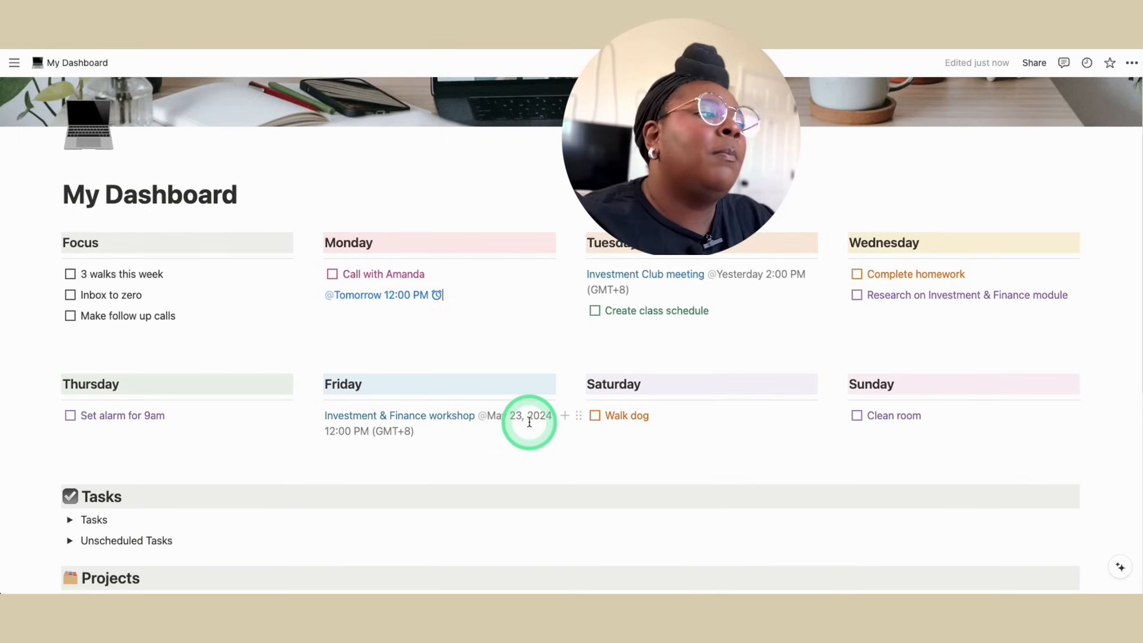
Expand the Tasks toggle in the Tasks section and examine its board of tasks grouped by day
scroll(525, 419, down, 4)
scroll(529, 422, down, 6)
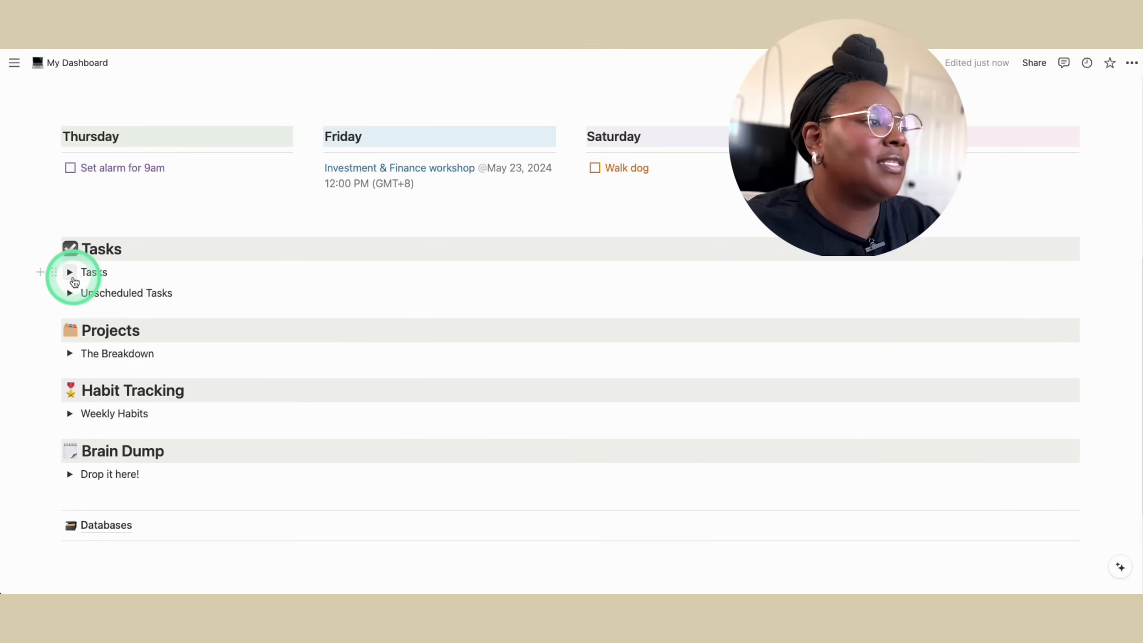
click(70, 273)
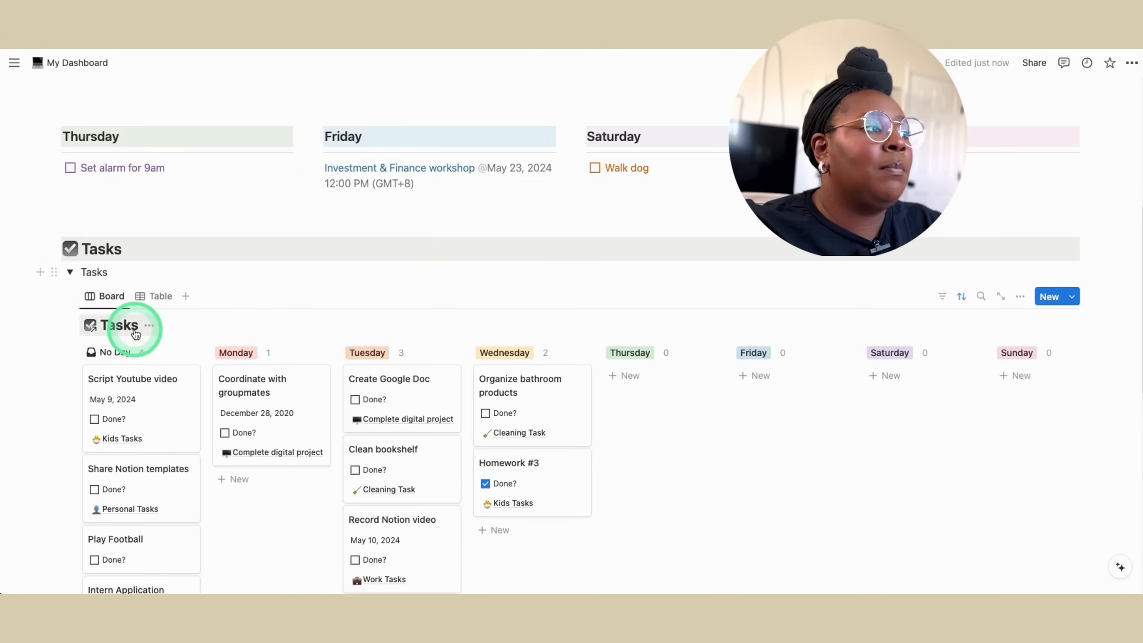
scroll(135, 334, down, 7)
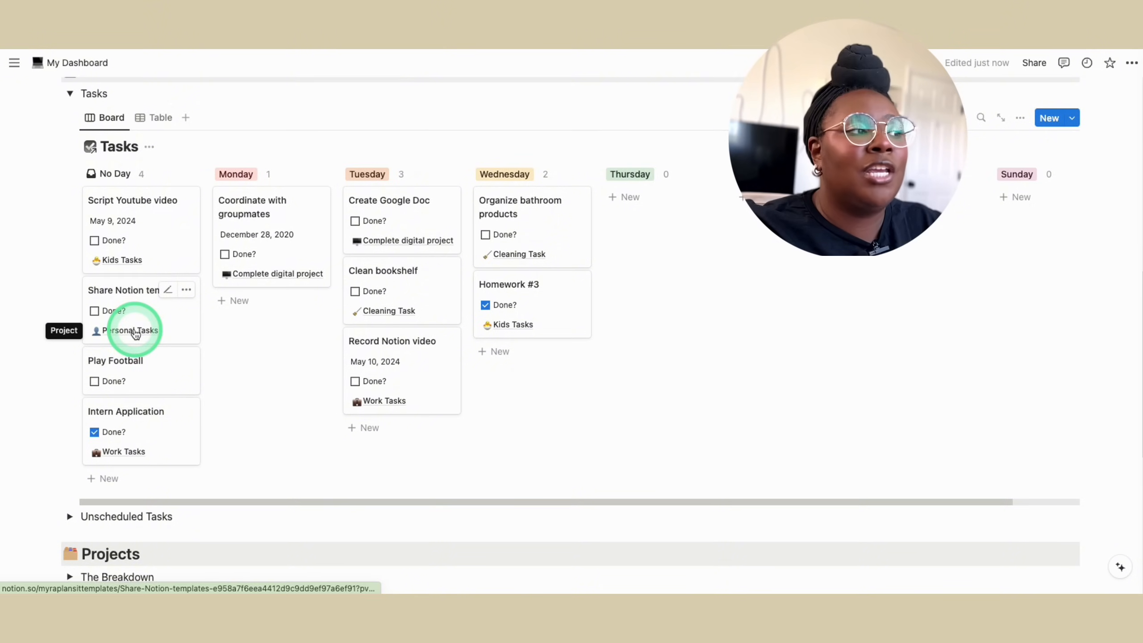
scroll(135, 333, up, 1)
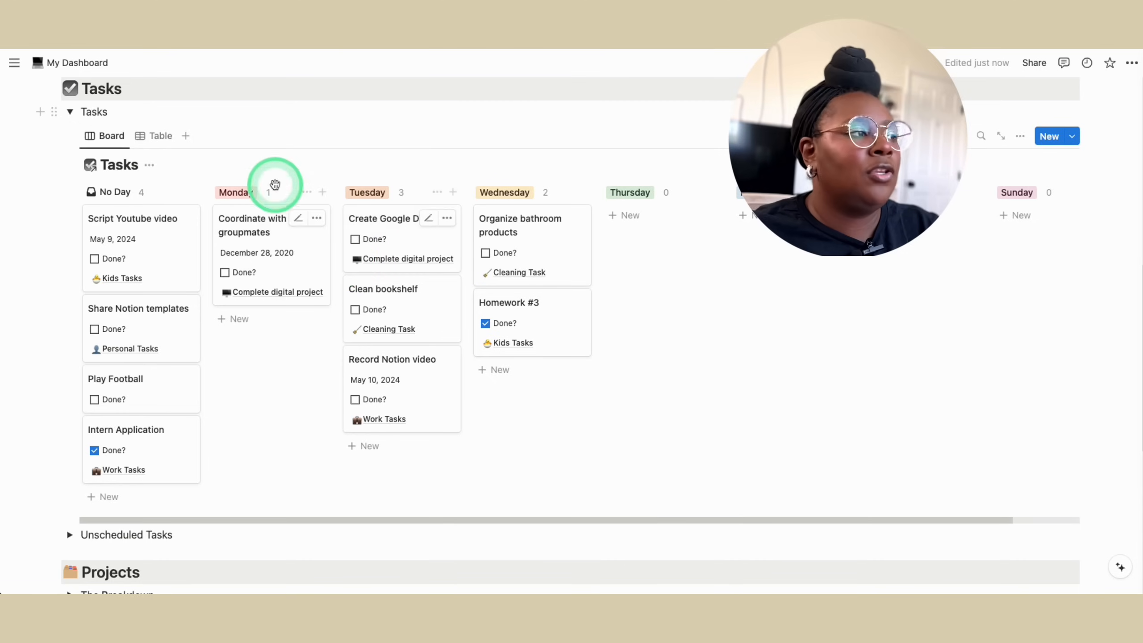
Edit the Tasks board view's layout, trying out Table, Timeline, List, Calendar and Gallery in turn
click(104, 137)
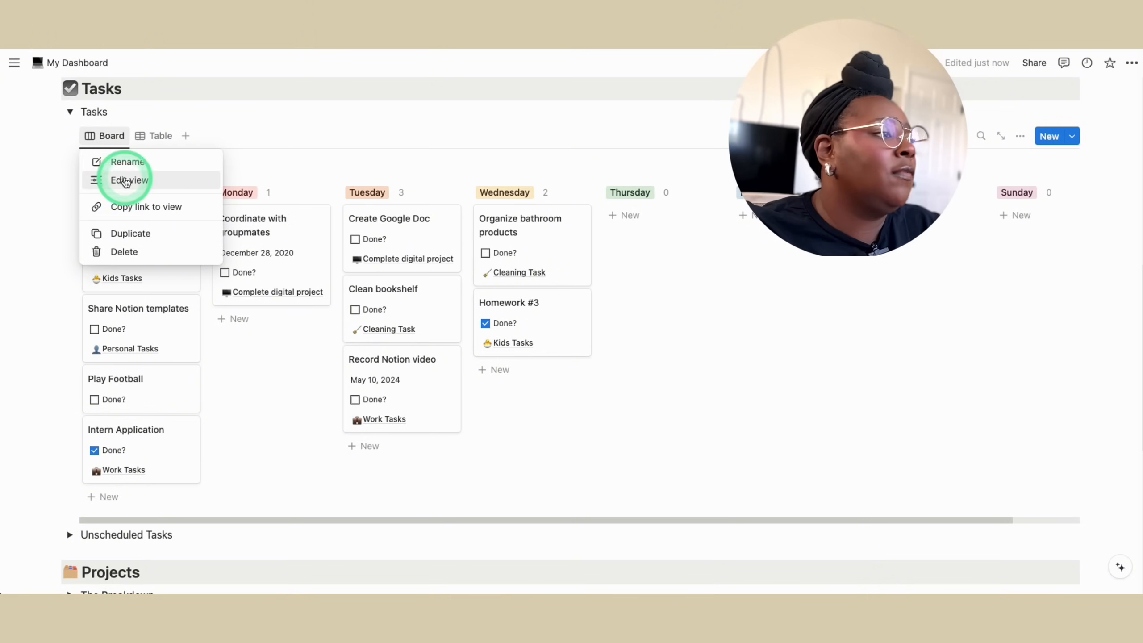
click(127, 181)
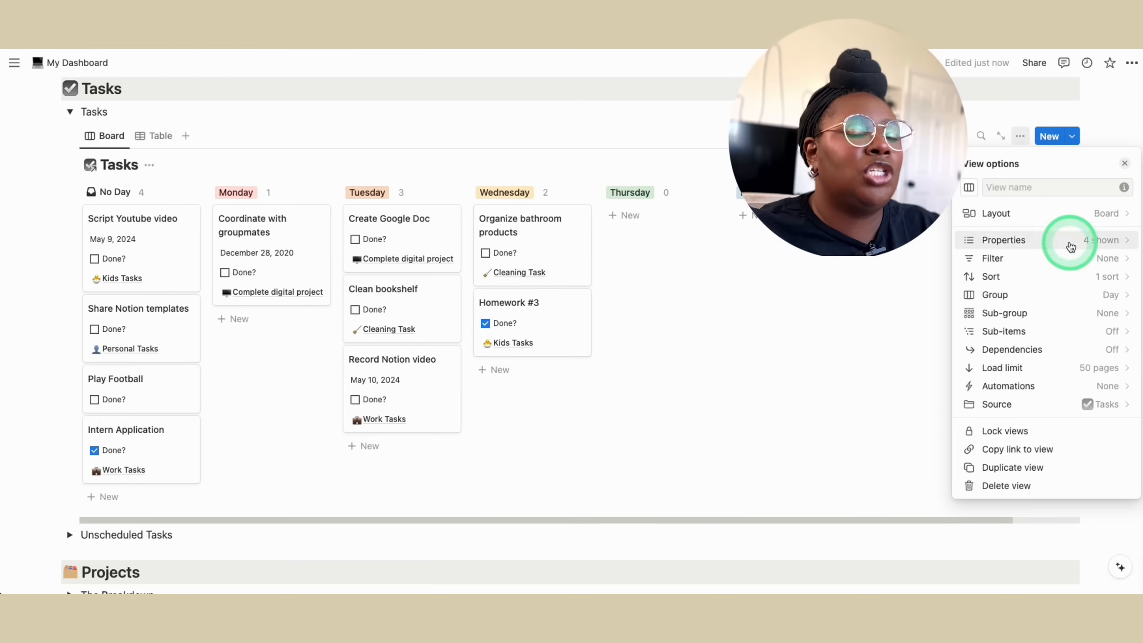
click(1044, 217)
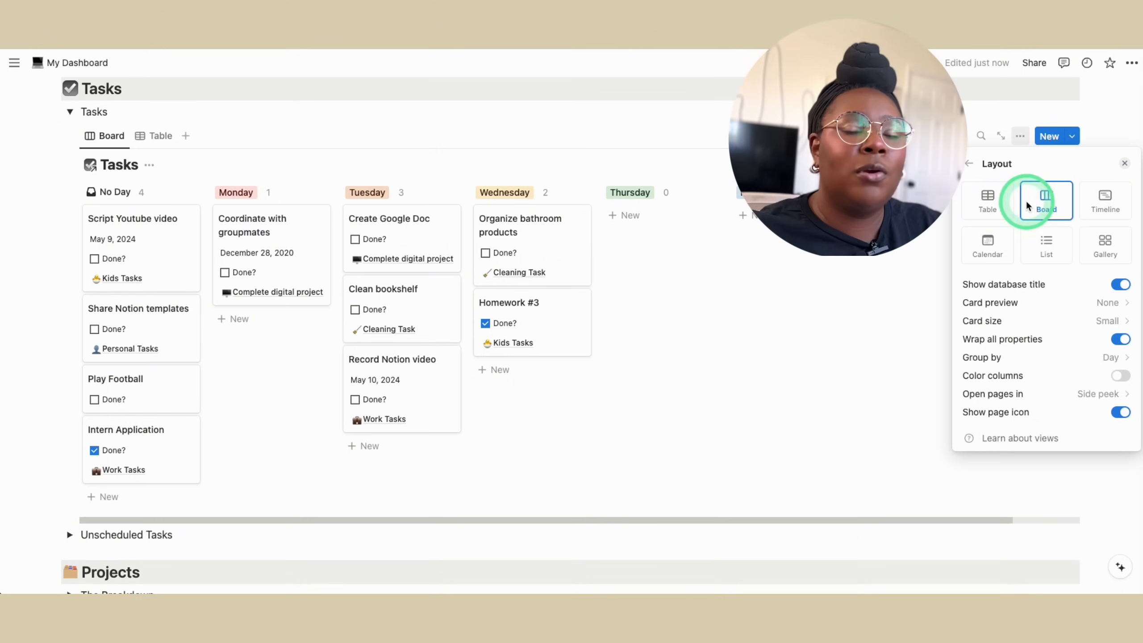
click(988, 208)
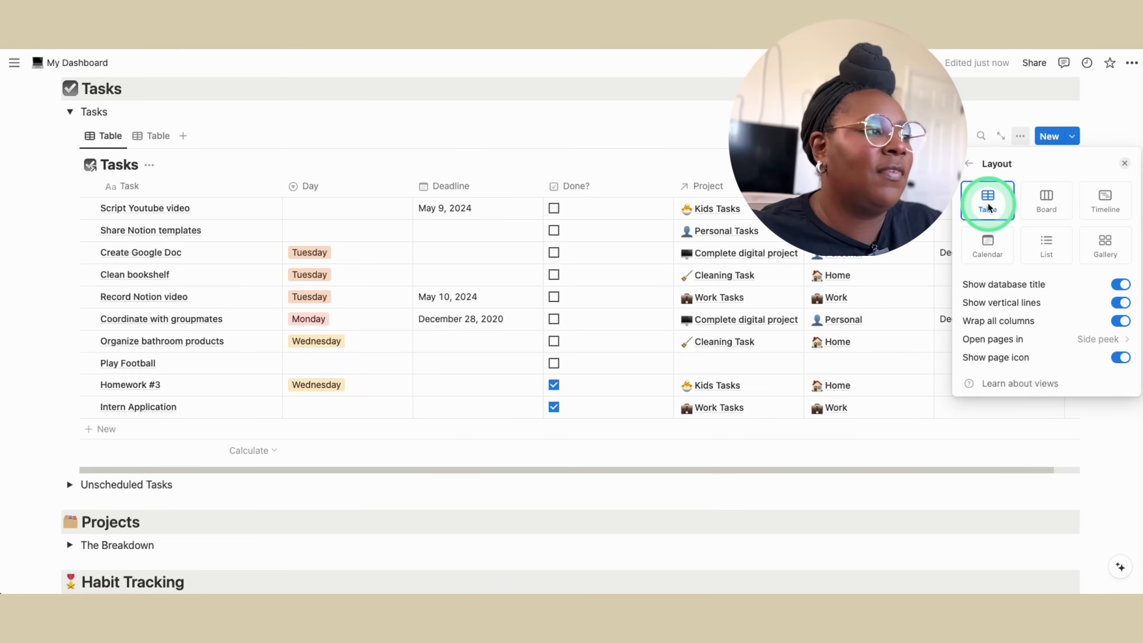
click(1093, 208)
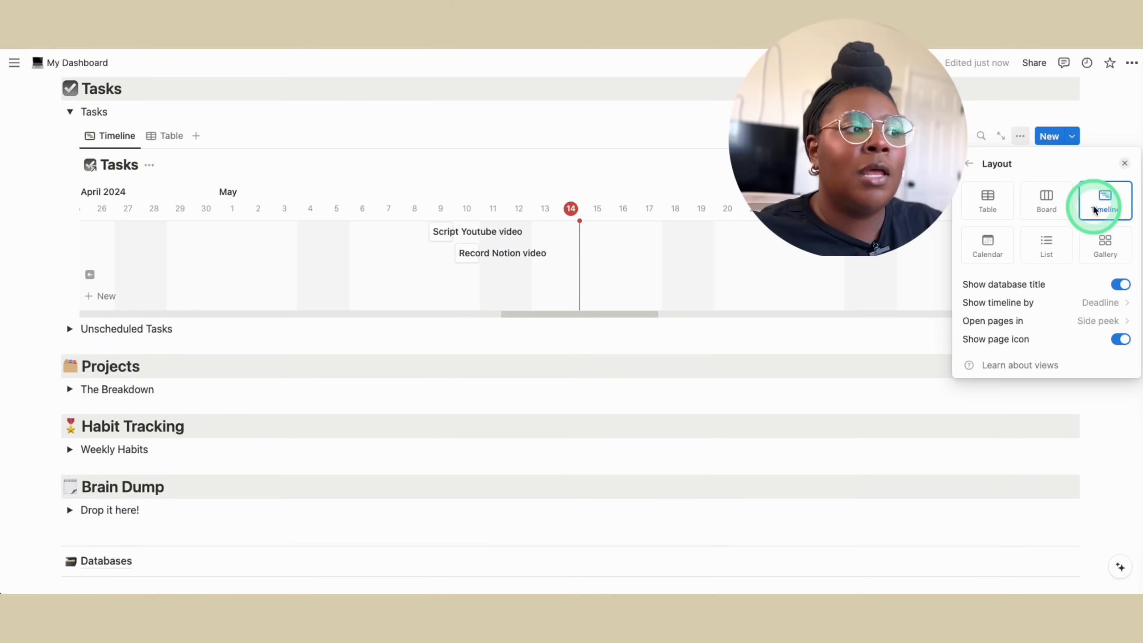
click(1037, 243)
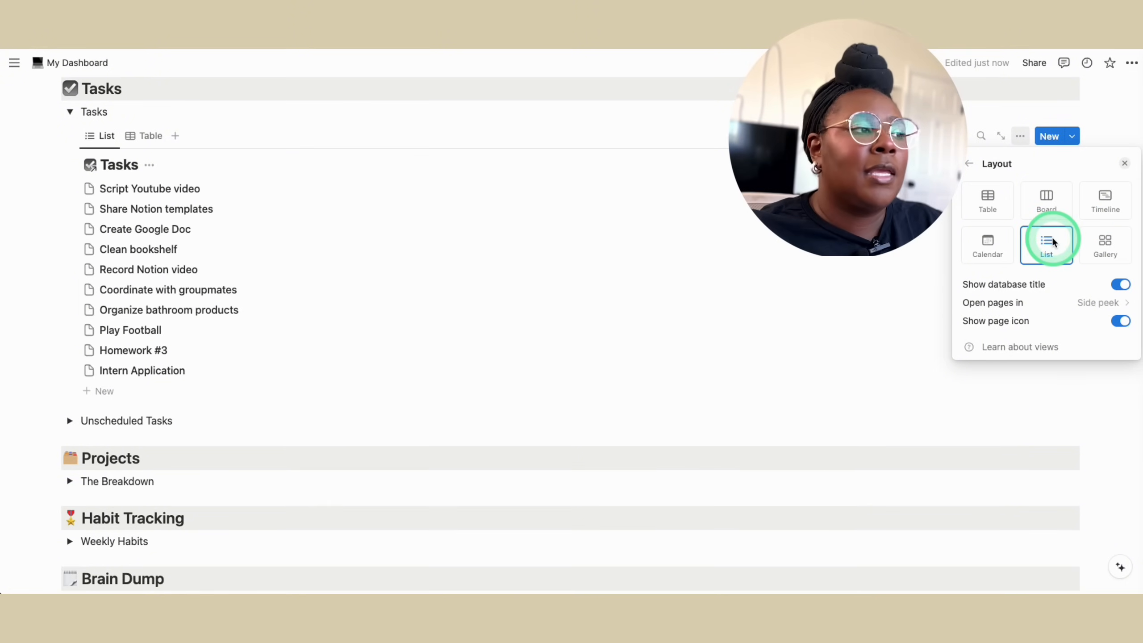
click(987, 238)
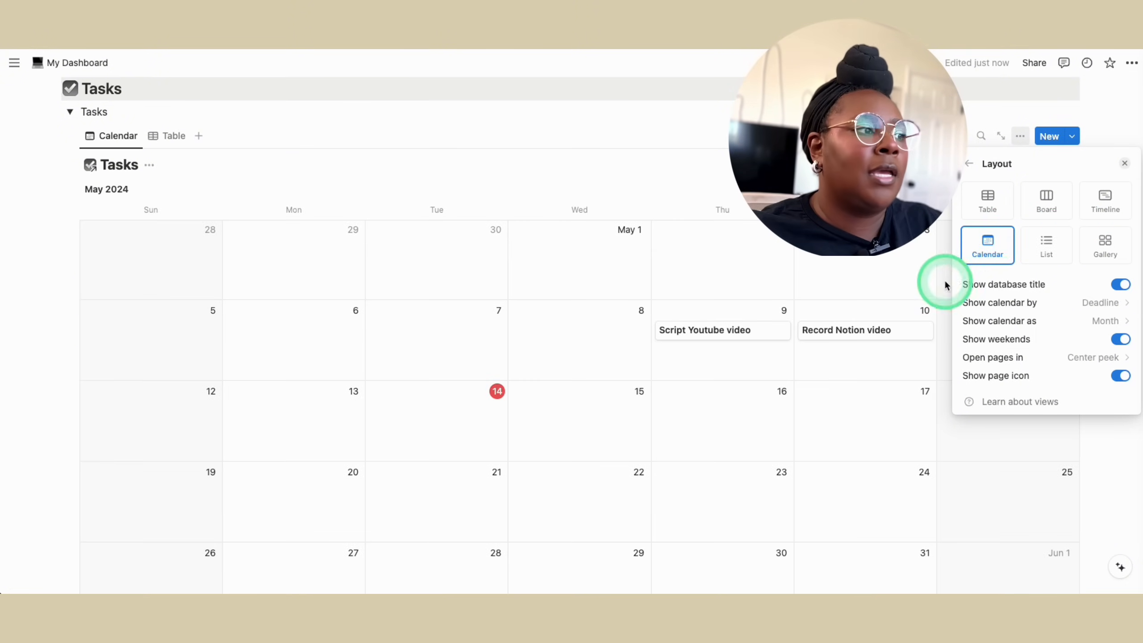
click(1104, 250)
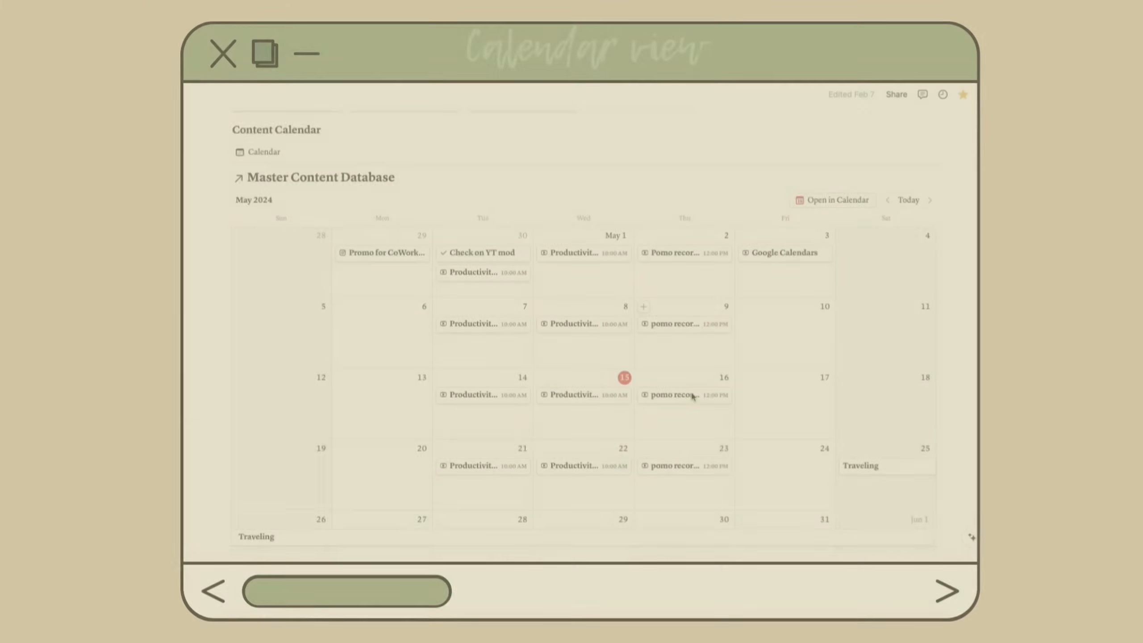
Look over example calendar and gallery views on the Content Calendar, Reading Tracker and Beauty Tracker pages
scroll(693, 396, down, 2)
scroll(693, 397, up, 1)
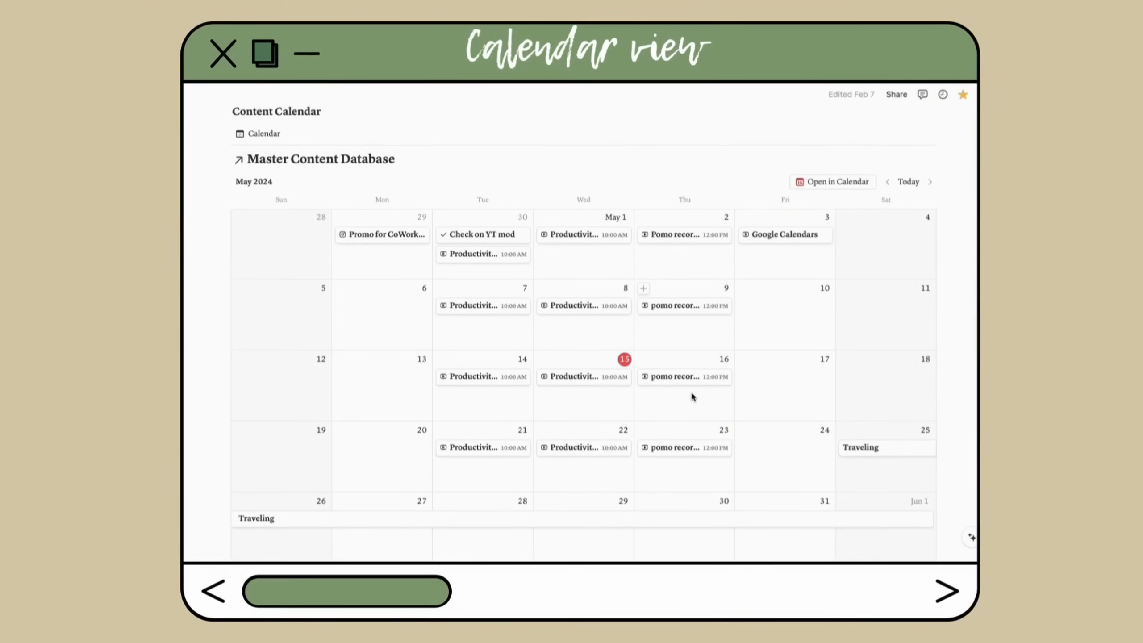
scroll(693, 396, down, 1)
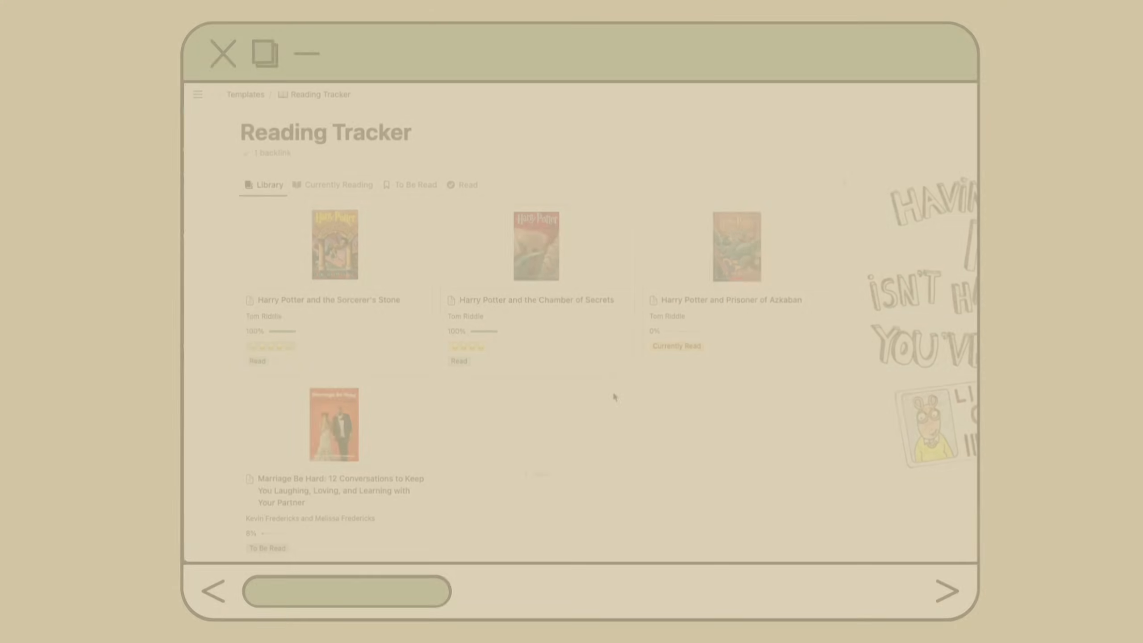
scroll(507, 347, down, 2)
scroll(506, 348, up, 1)
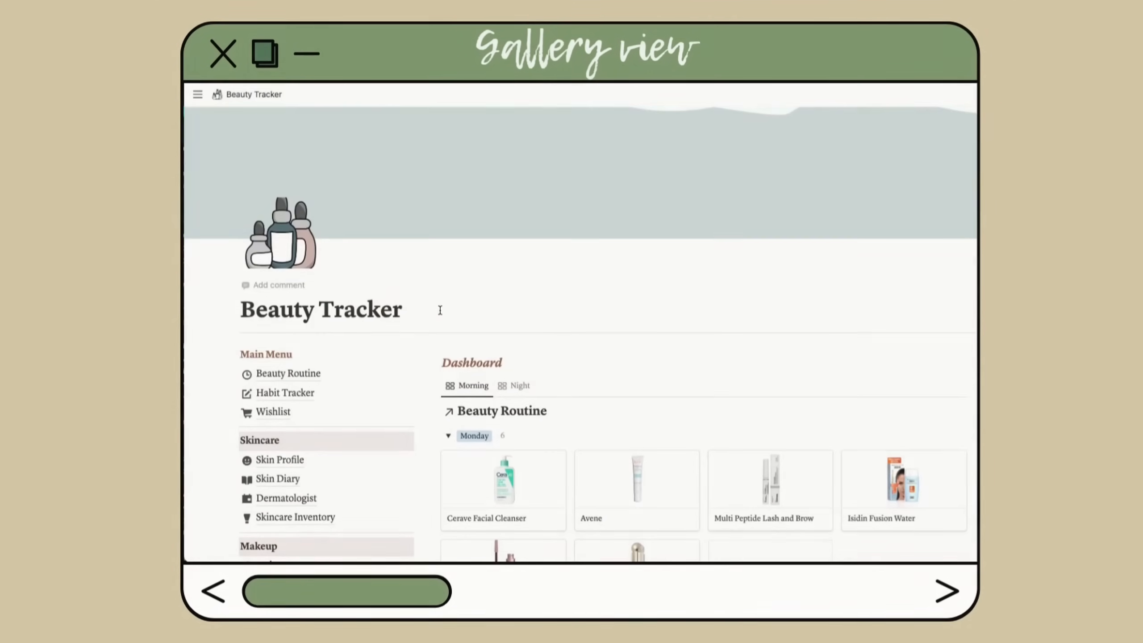
scroll(441, 310, down, 5)
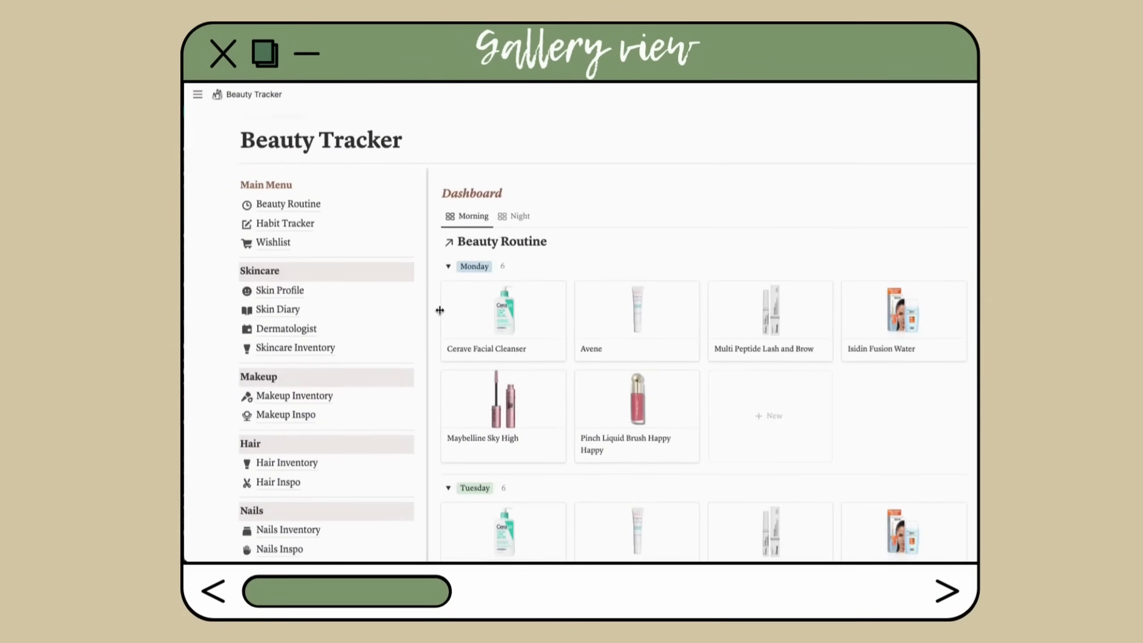
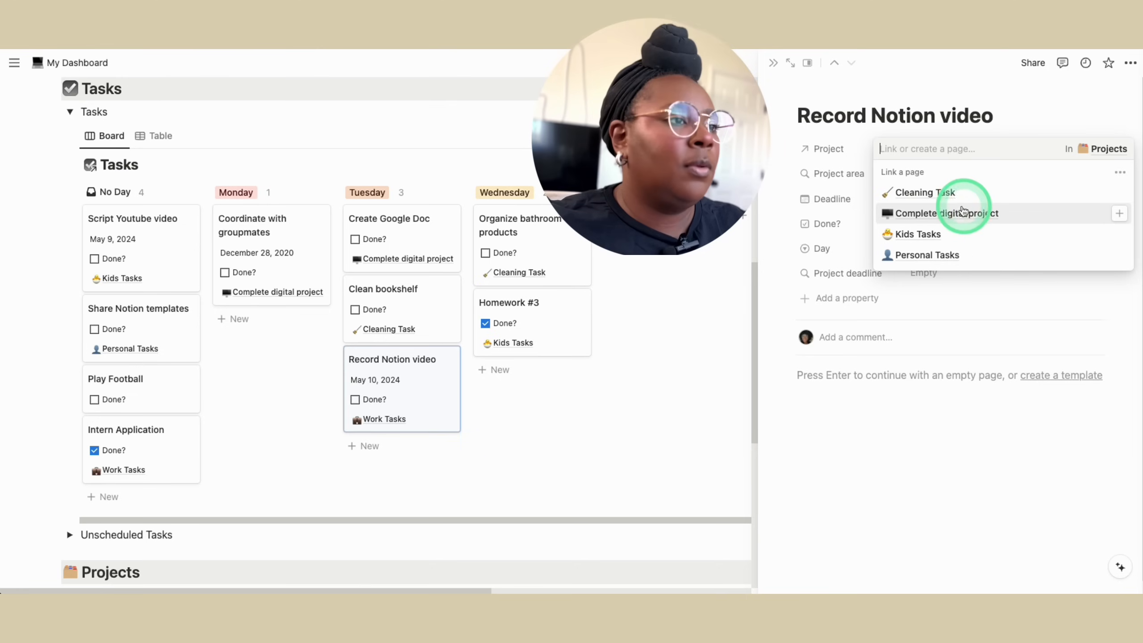
Link Complete digital project as a second project of the Record Notion video task, and unlink it again
click(986, 215)
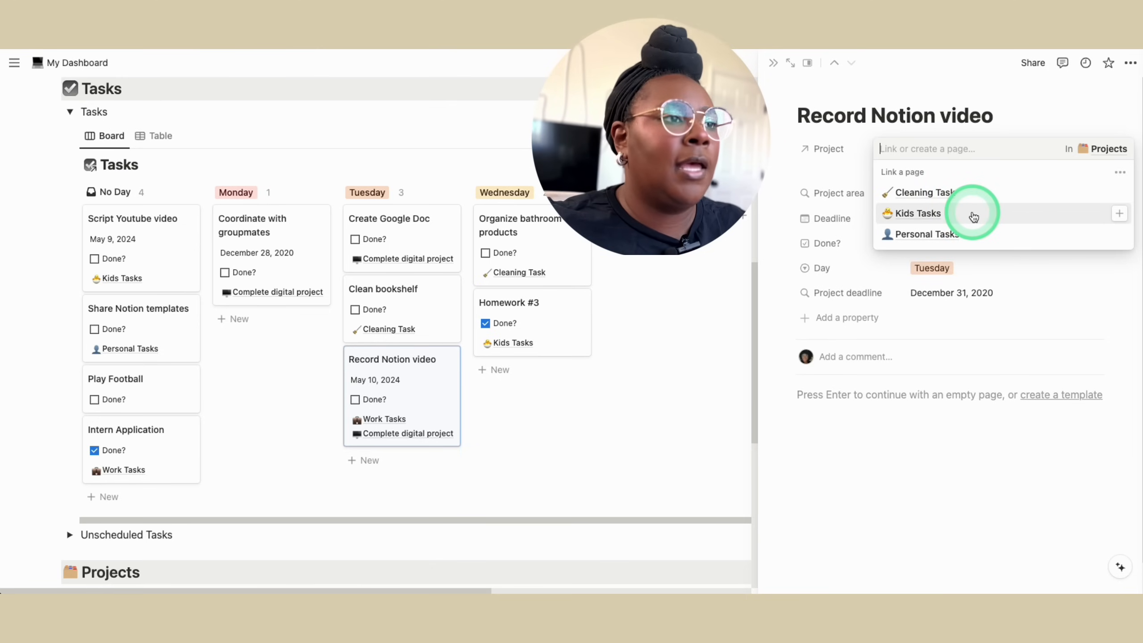
click(1036, 130)
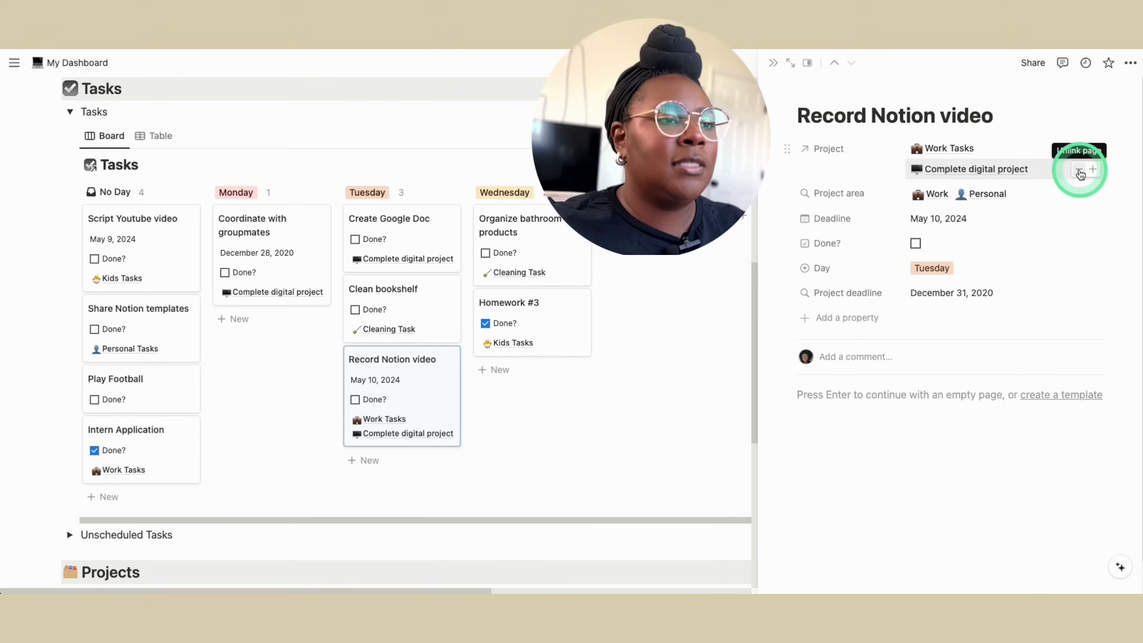
click(1079, 170)
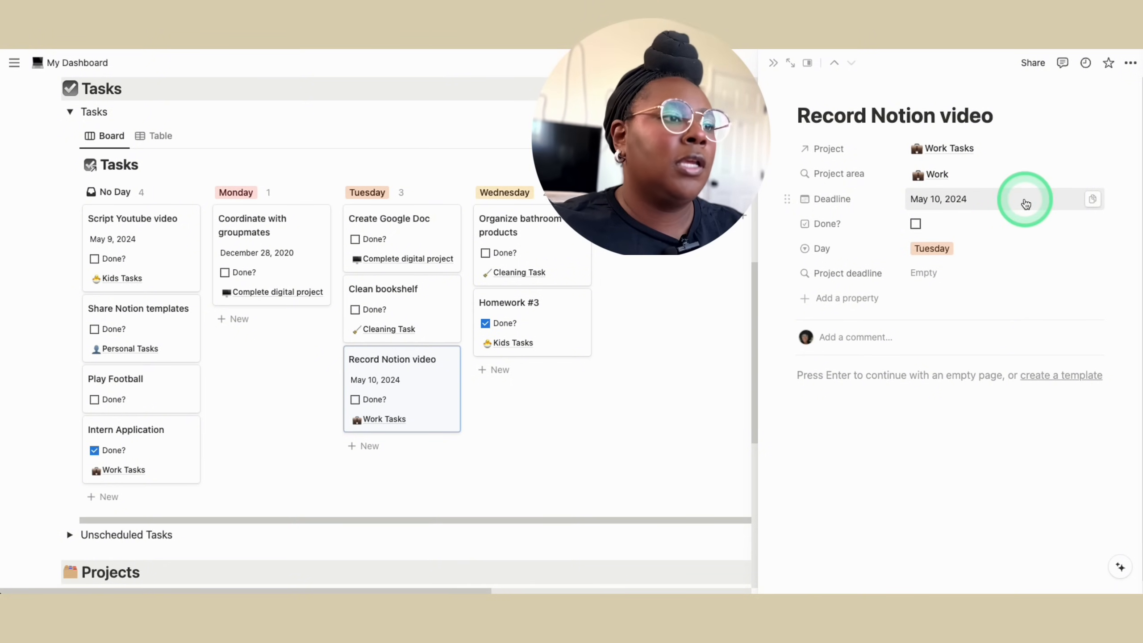
Open the Record Notion video task's Deadline calendar without changing the date, and tick and untick the task's Done? checkbox
click(962, 202)
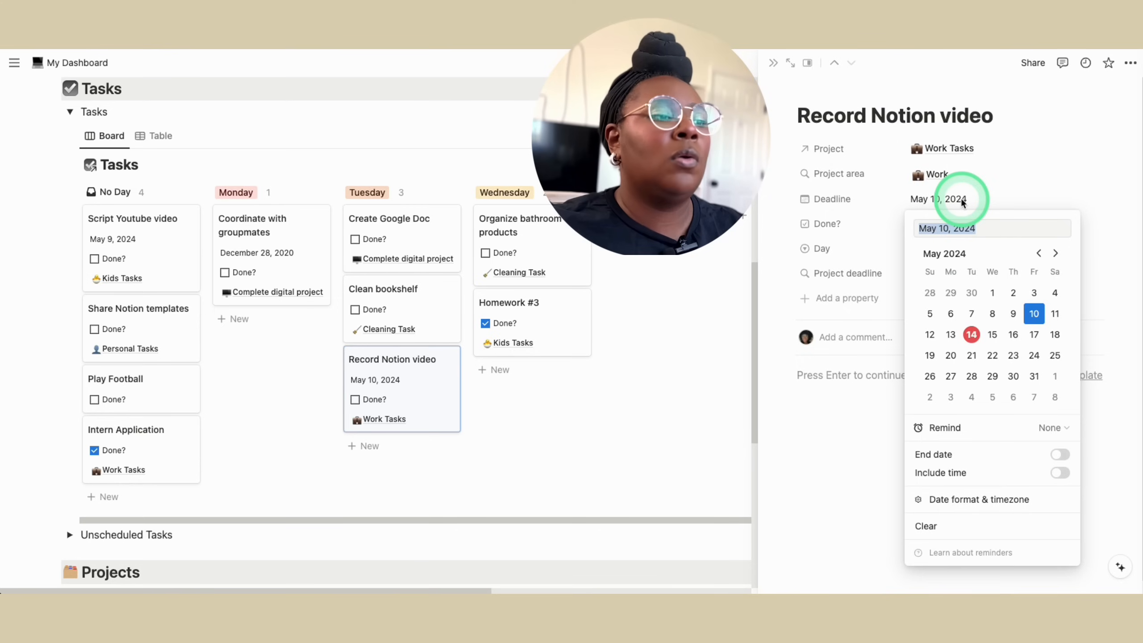
click(992, 196)
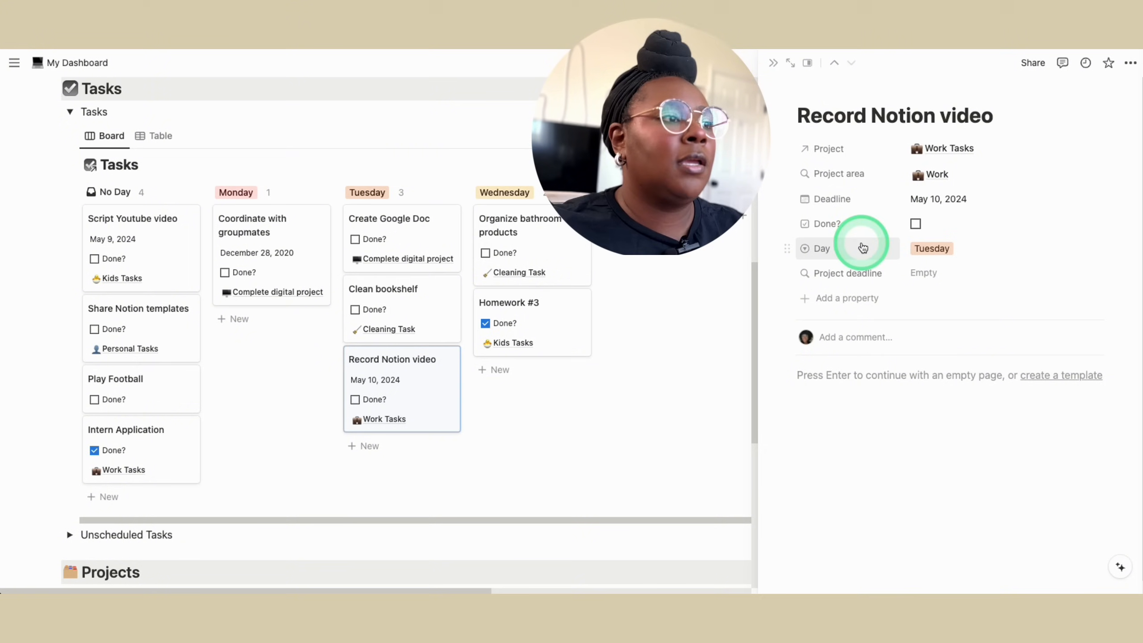
click(916, 224)
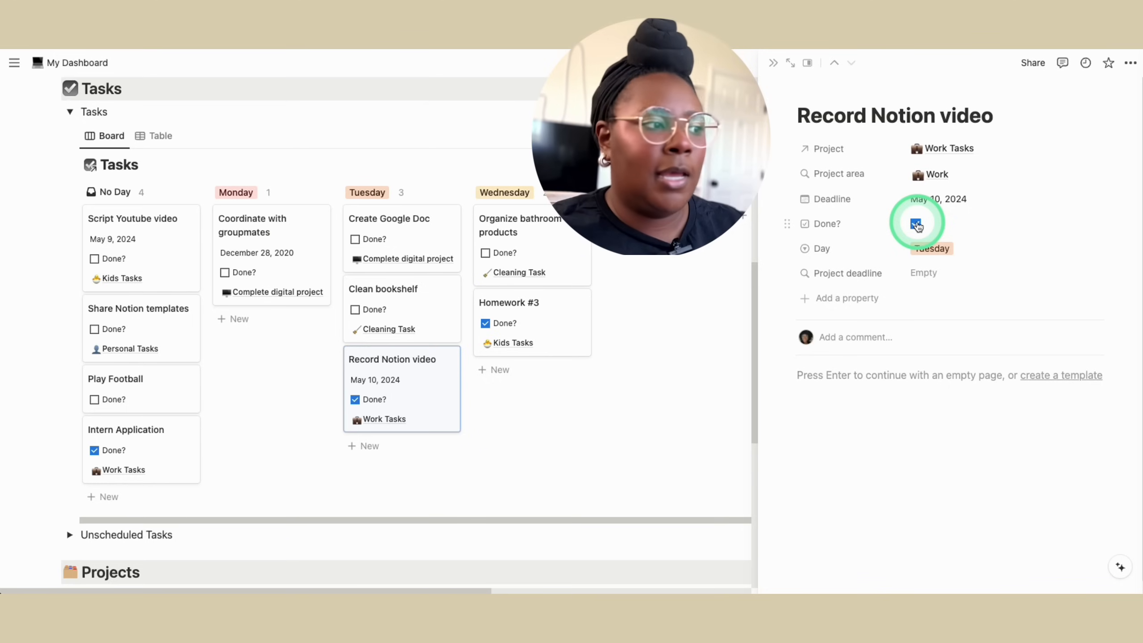
click(916, 223)
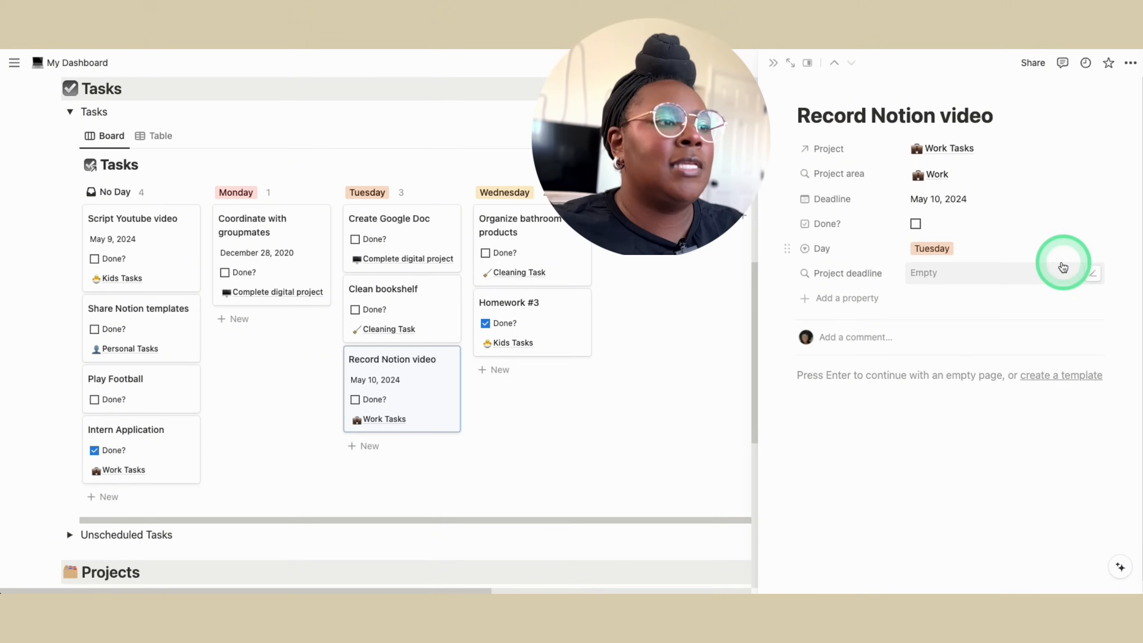
Set the Record Notion video task's Day to Thursday, return it to Tuesday, and close the task page
click(969, 248)
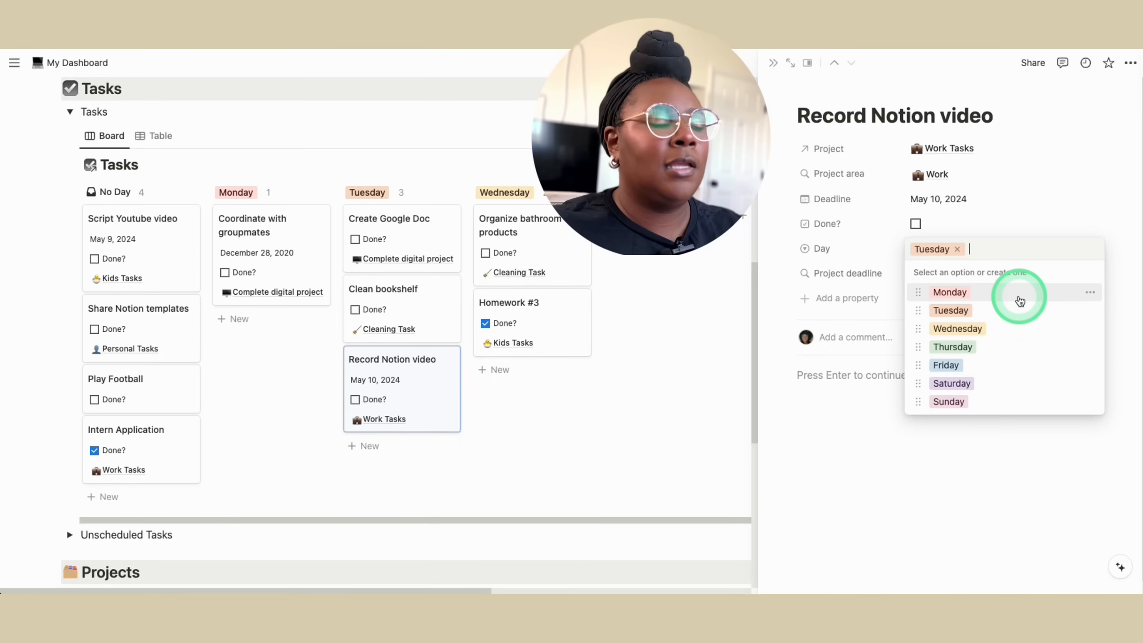
click(1008, 347)
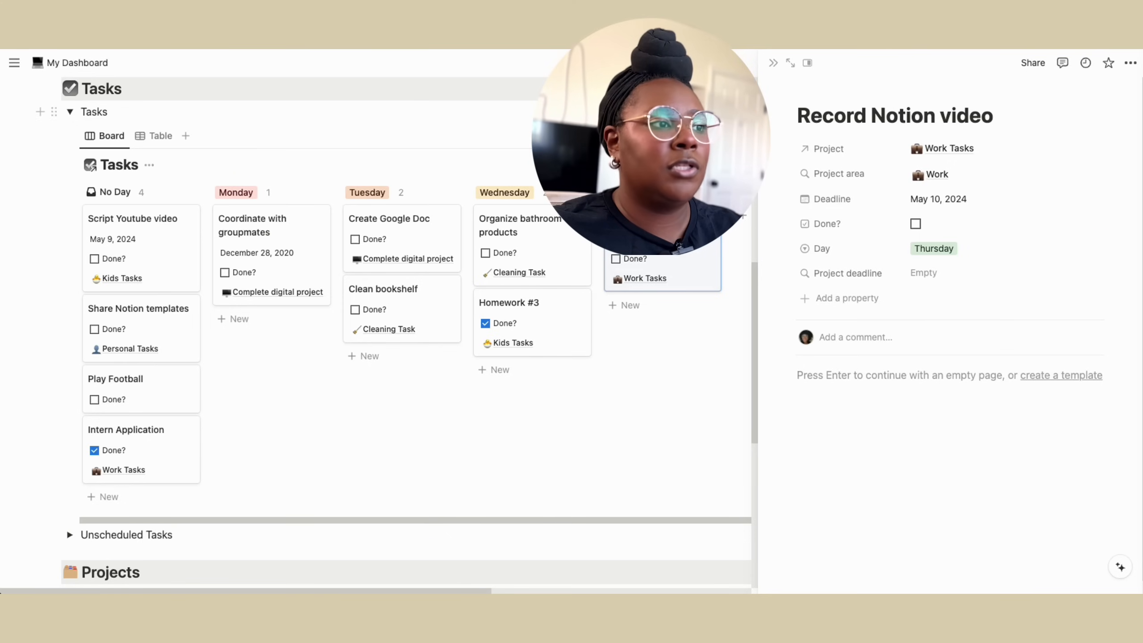
click(934, 249)
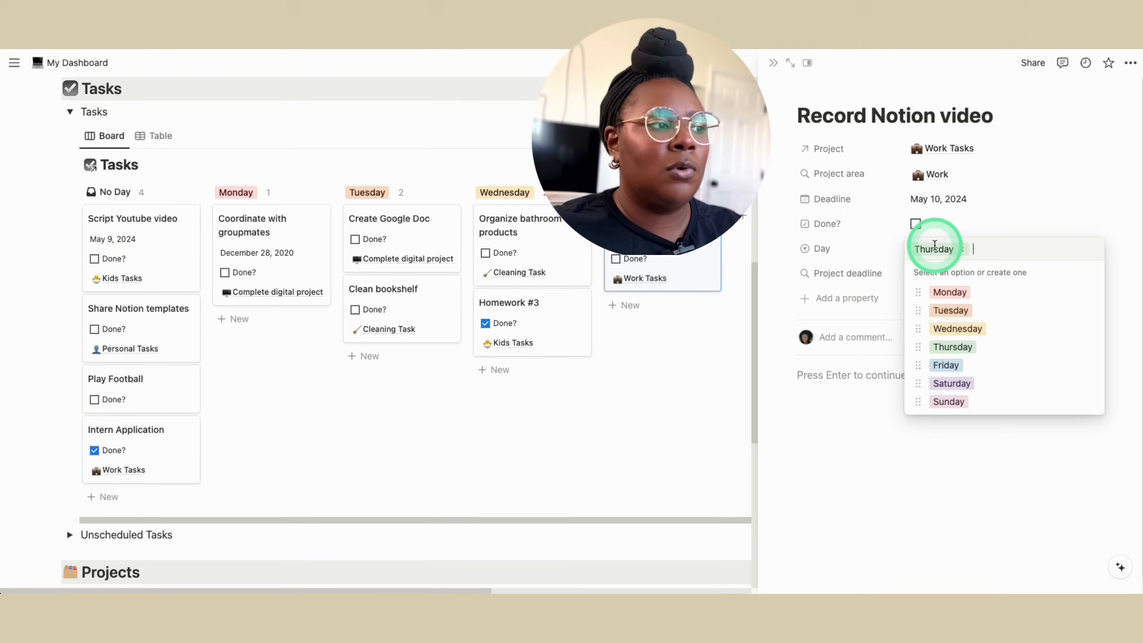
click(948, 312)
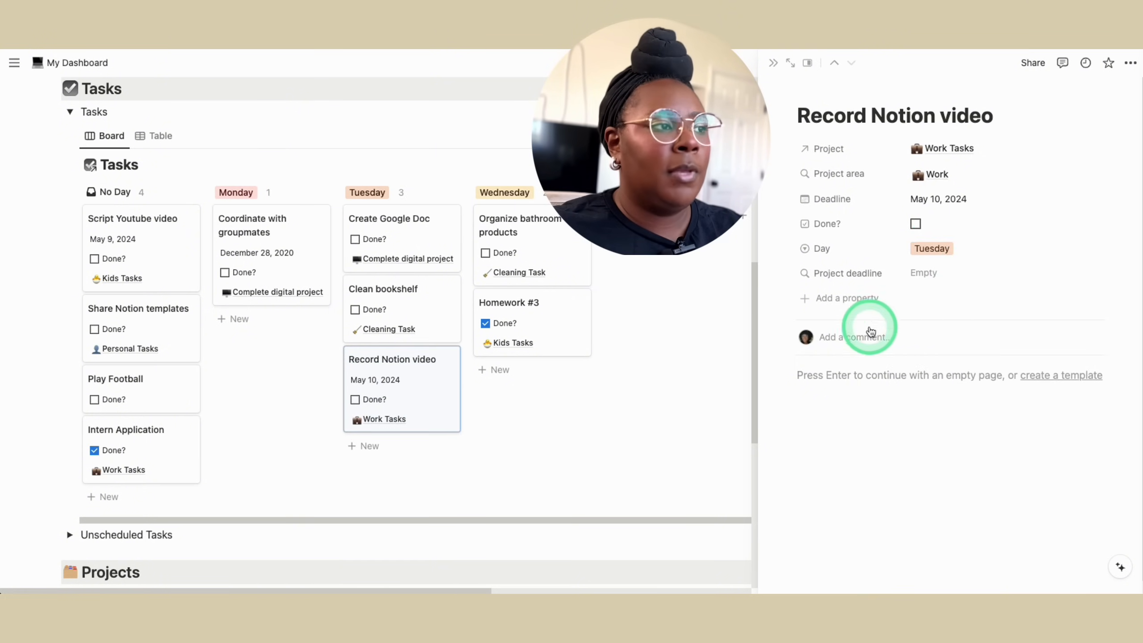
click(714, 322)
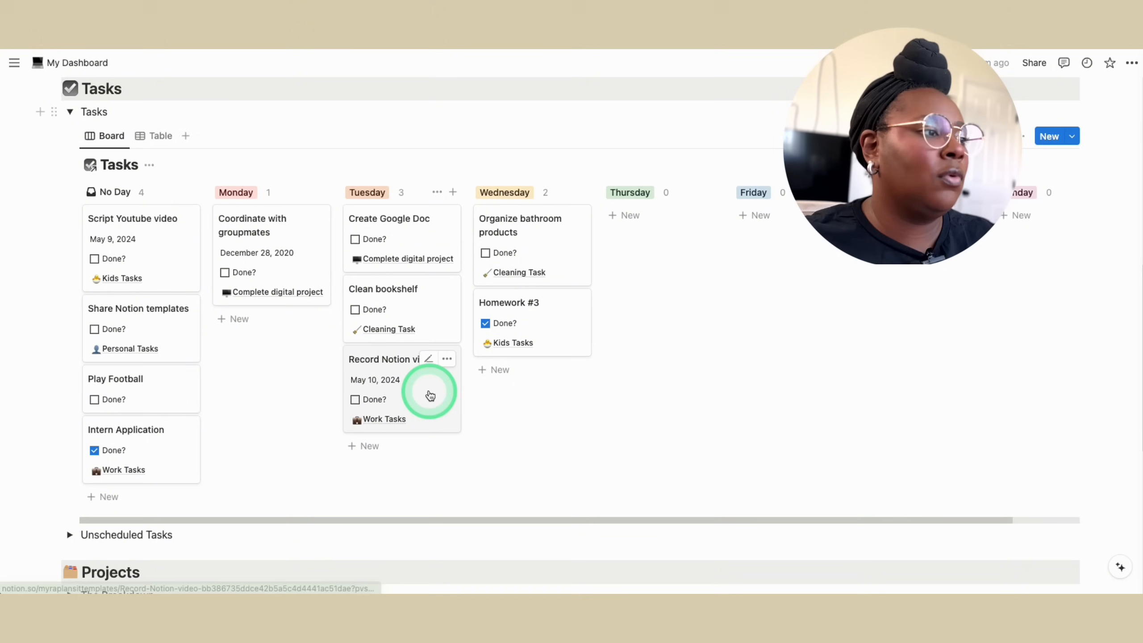
Move the Record Notion video card to the Thursday column of the Tasks board and back to Tuesday
drag(432, 395, 694, 263)
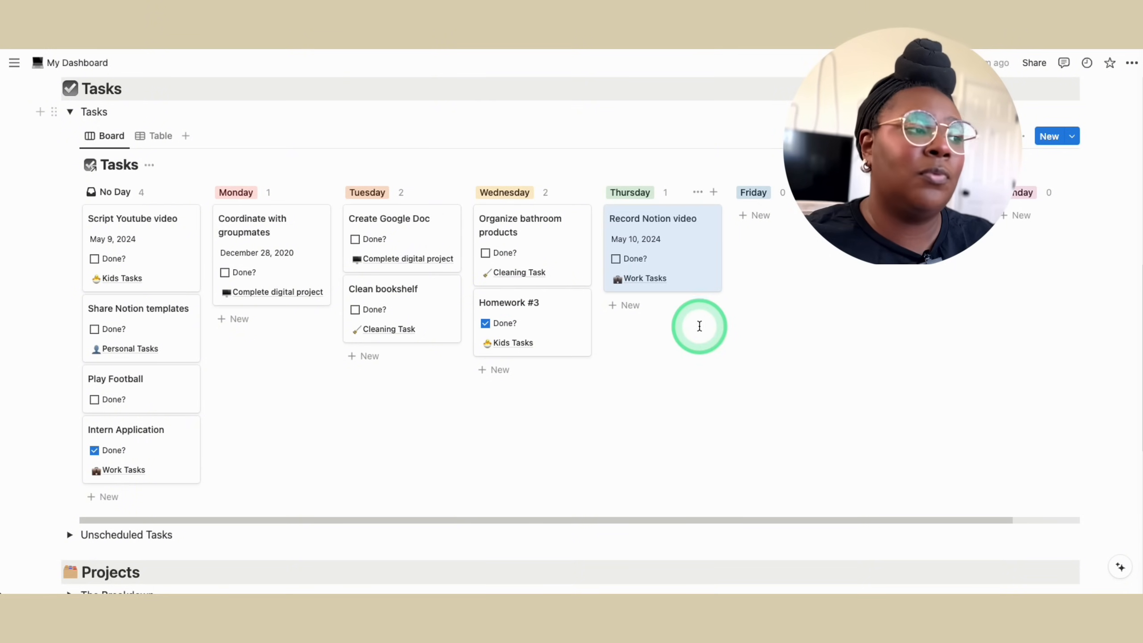
mouse_move(689, 252)
mouse_down()
mouse_move(739, 300)
mouse_move(727, 314)
mouse_move(699, 248)
mouse_move(689, 253)
mouse_up()
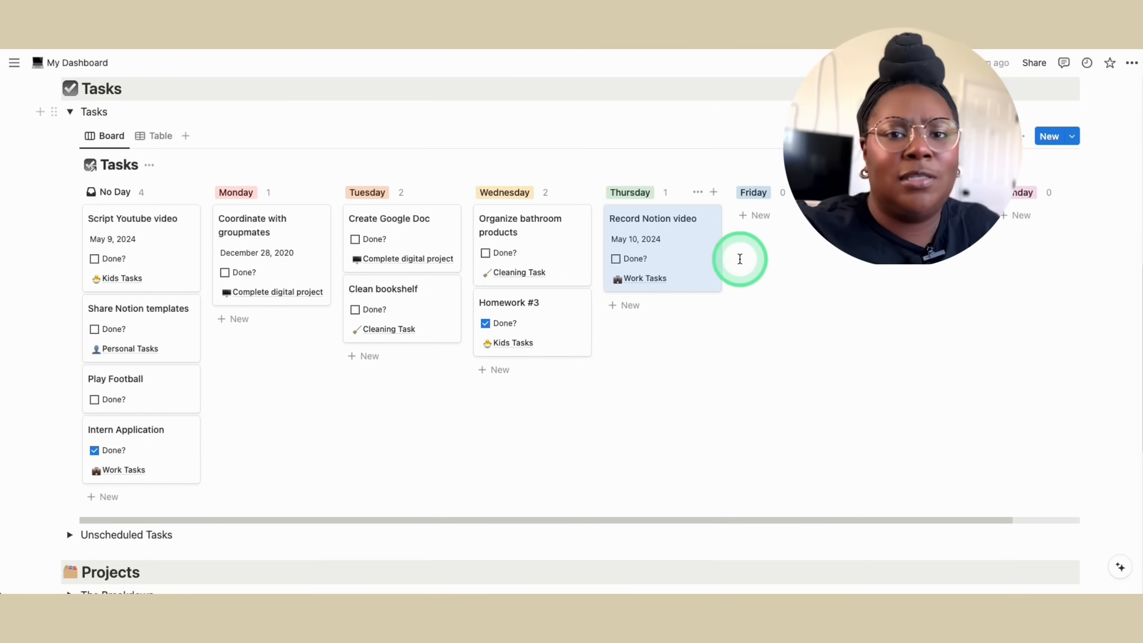
drag(694, 250, 441, 394)
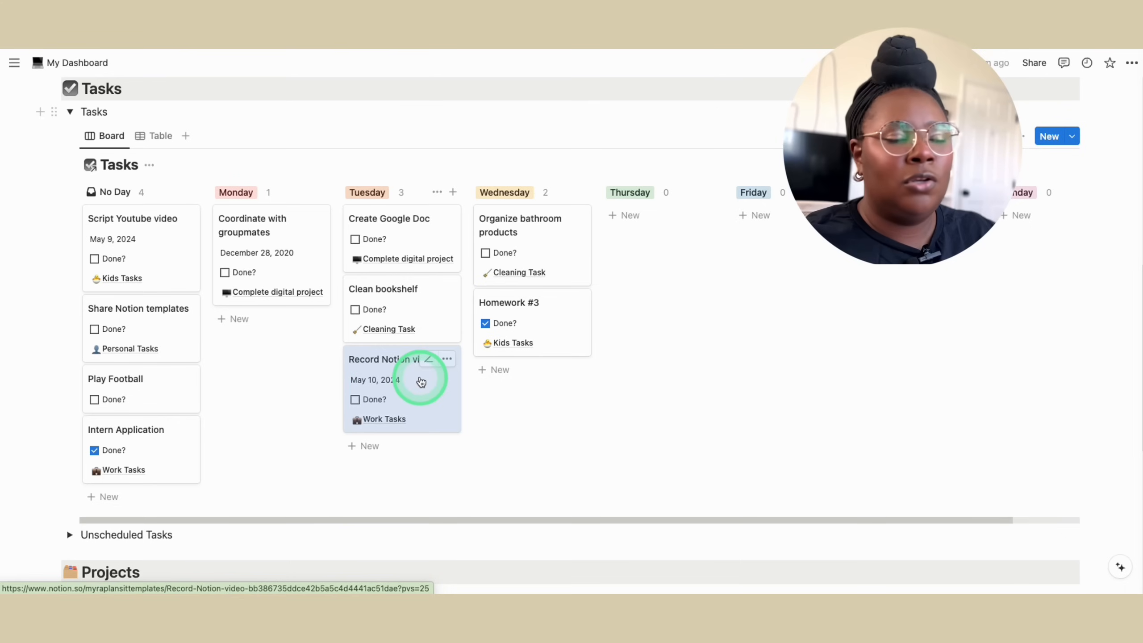
click(542, 408)
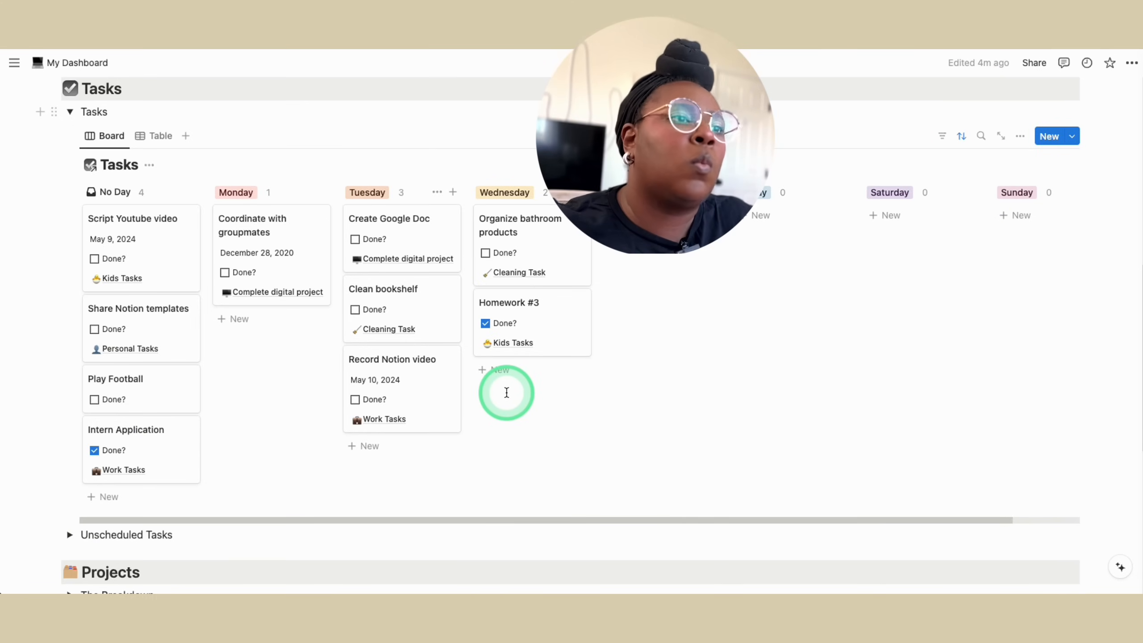
Show the Project area property on the Tasks board cards, hide it again, and close the view options
click(1020, 137)
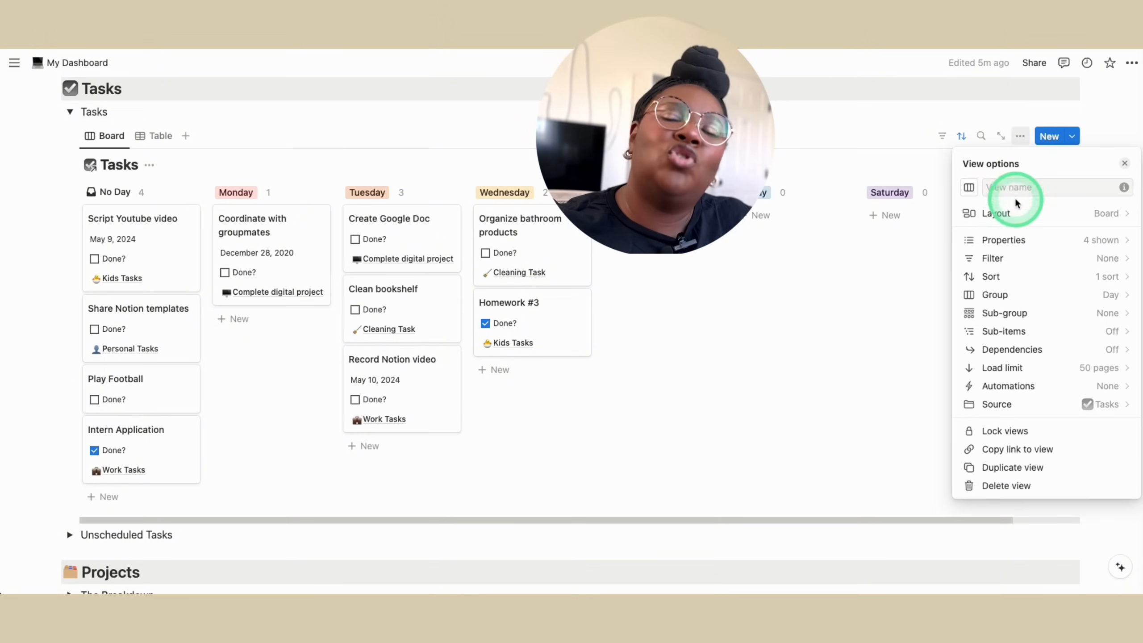
click(1014, 245)
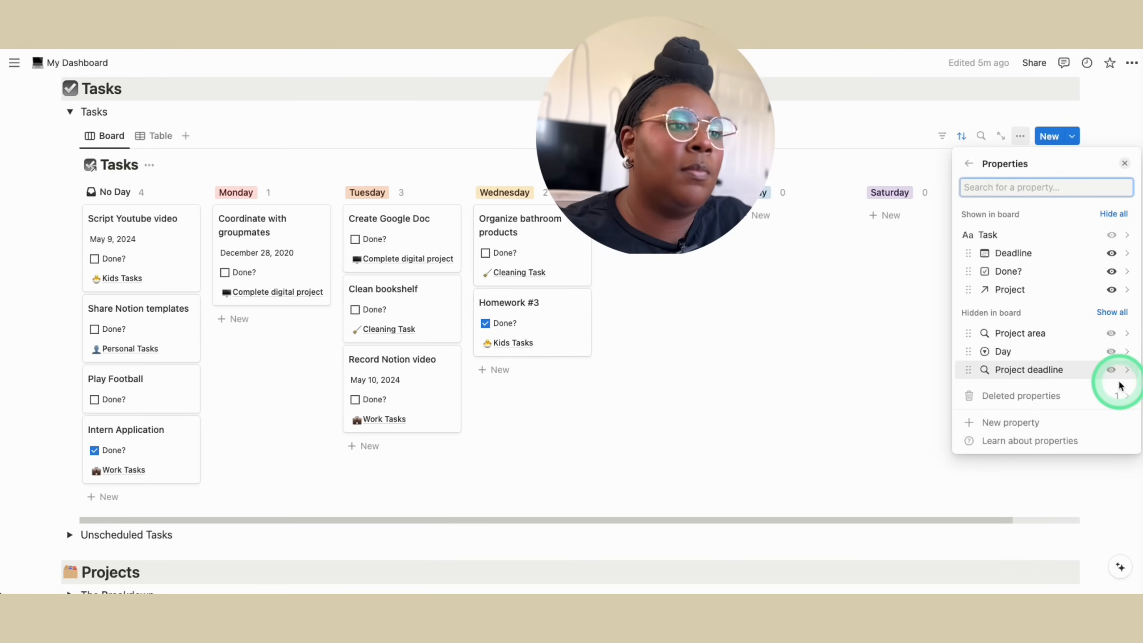
click(1111, 336)
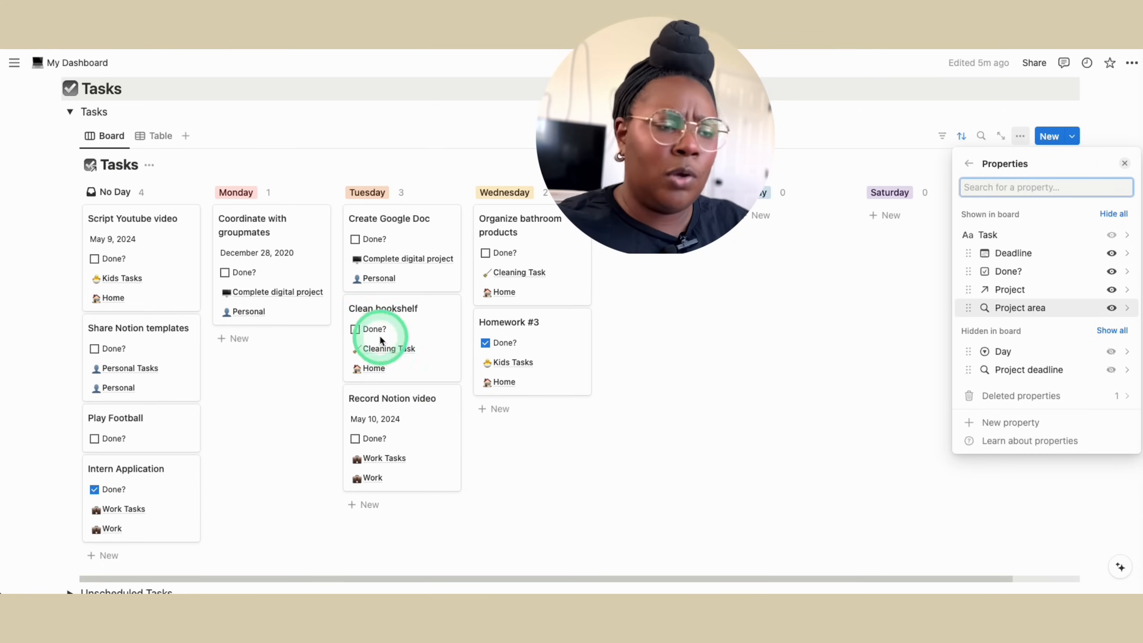
click(1111, 309)
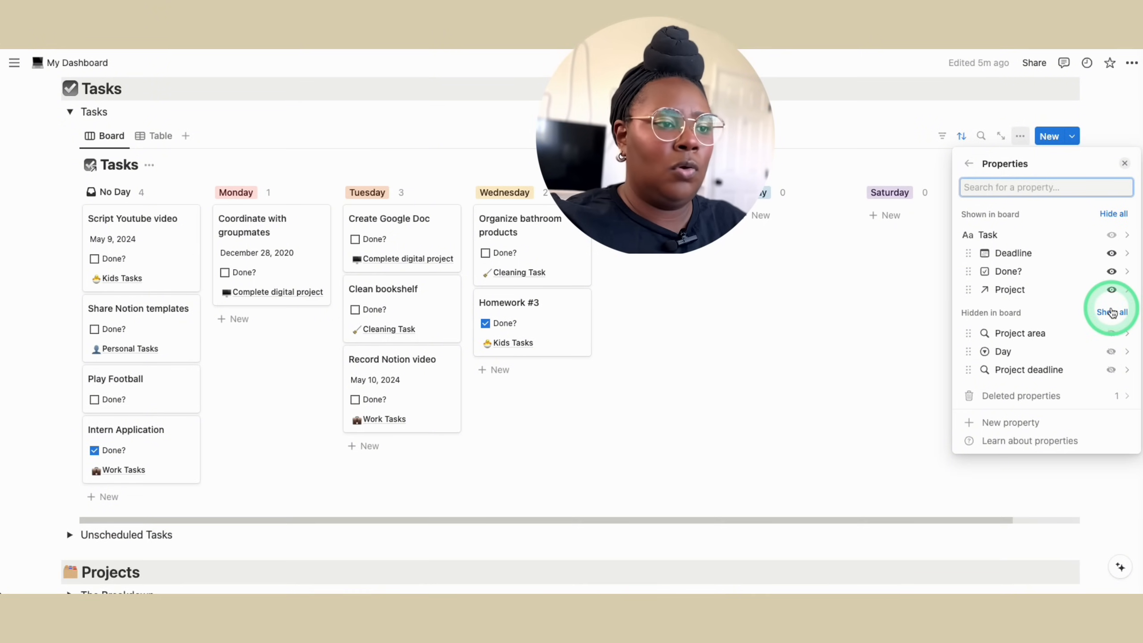
click(1111, 333)
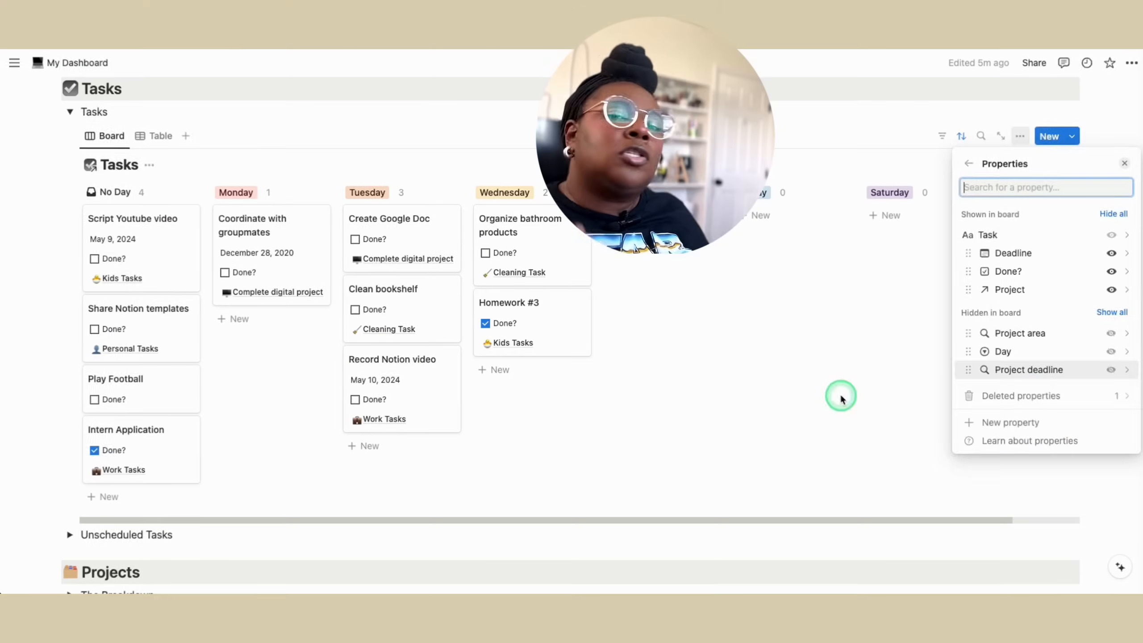
click(840, 395)
Expand The Breakdown toggle in the Projects section and look over its board of projects grouped by status
scroll(840, 395, down, 3)
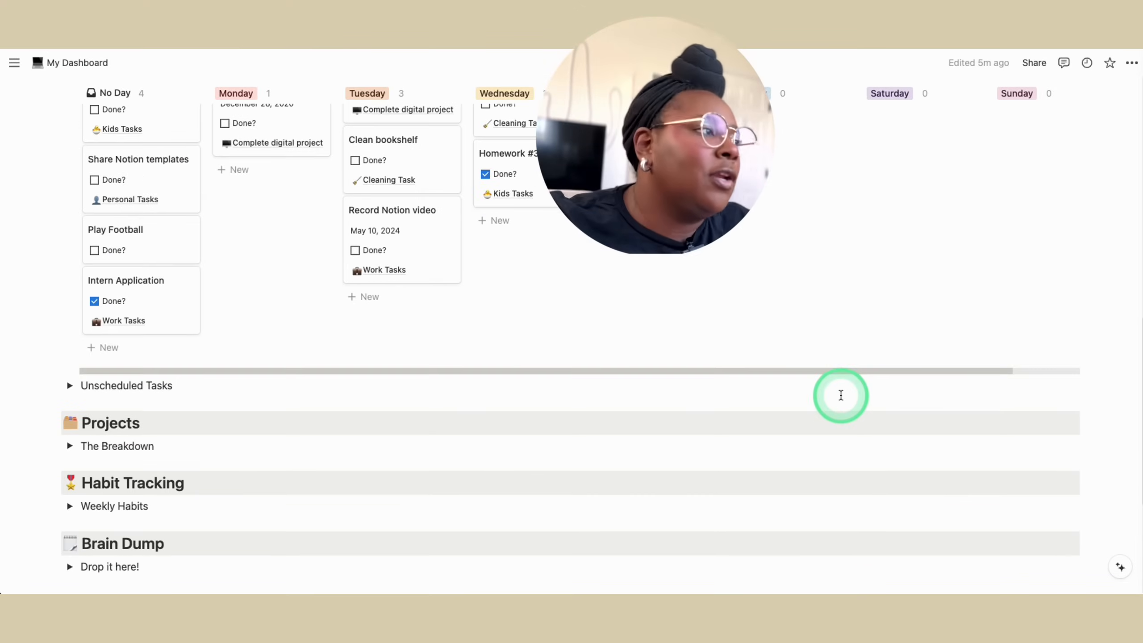
scroll(841, 395, down, 4)
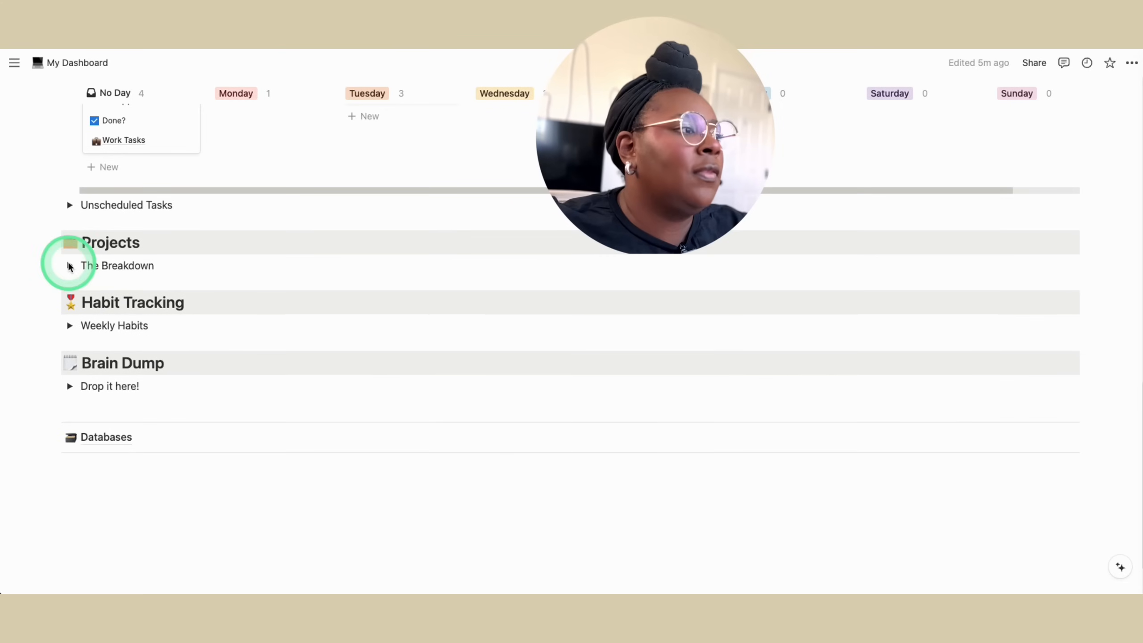
click(70, 266)
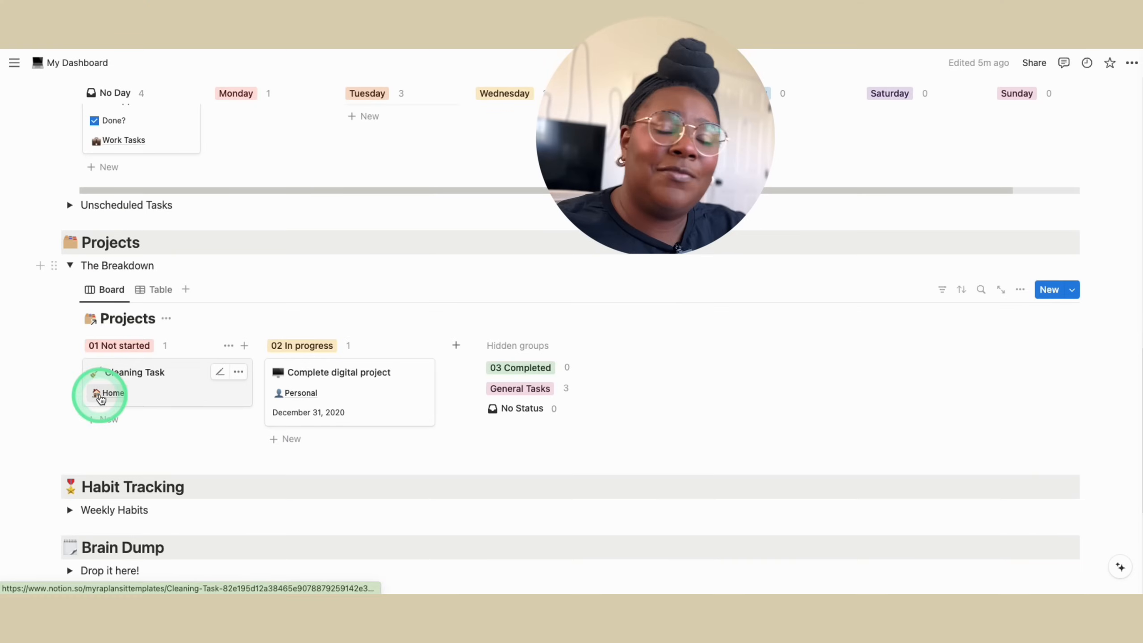
click(63, 366)
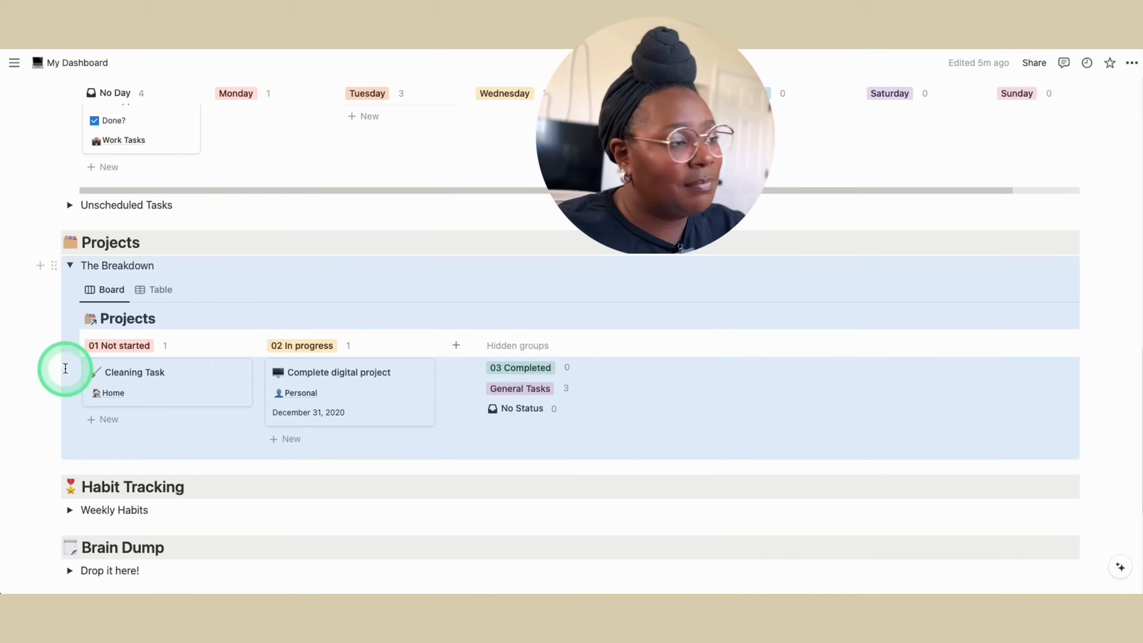
click(196, 317)
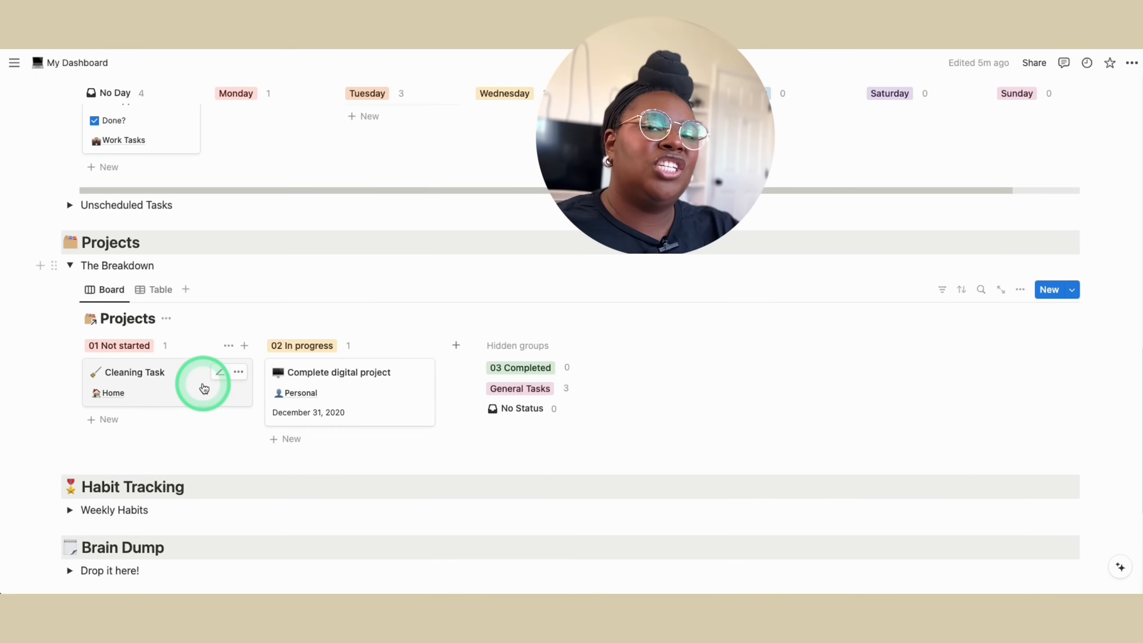
Open the Cleaning Task project and examine its Status options, including the name and color settings of 01 Not started
click(186, 386)
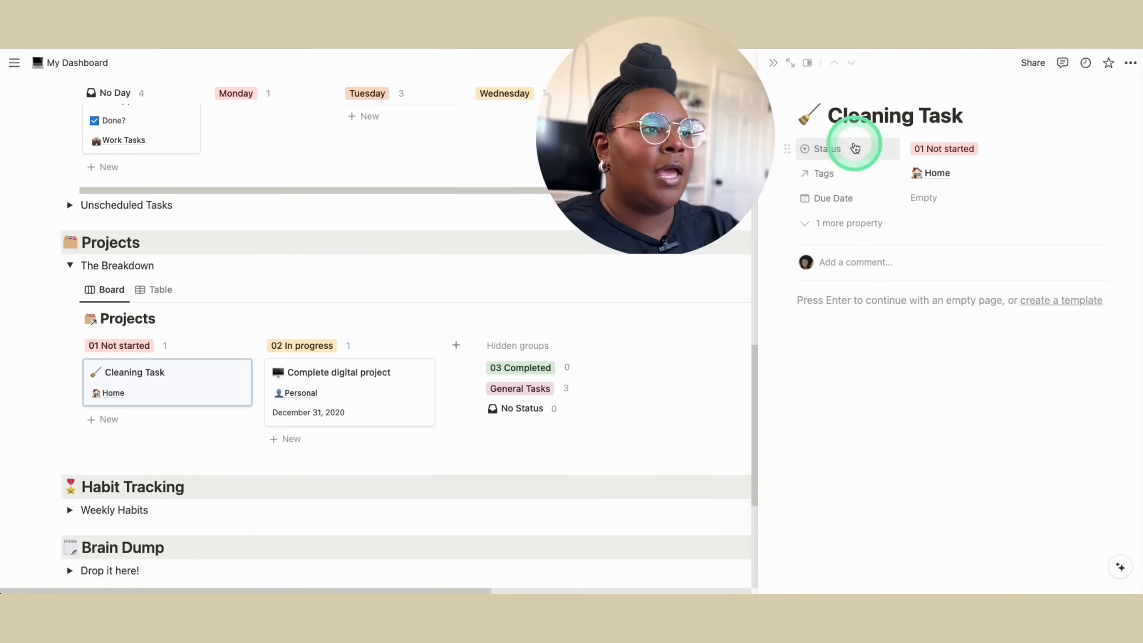
click(942, 157)
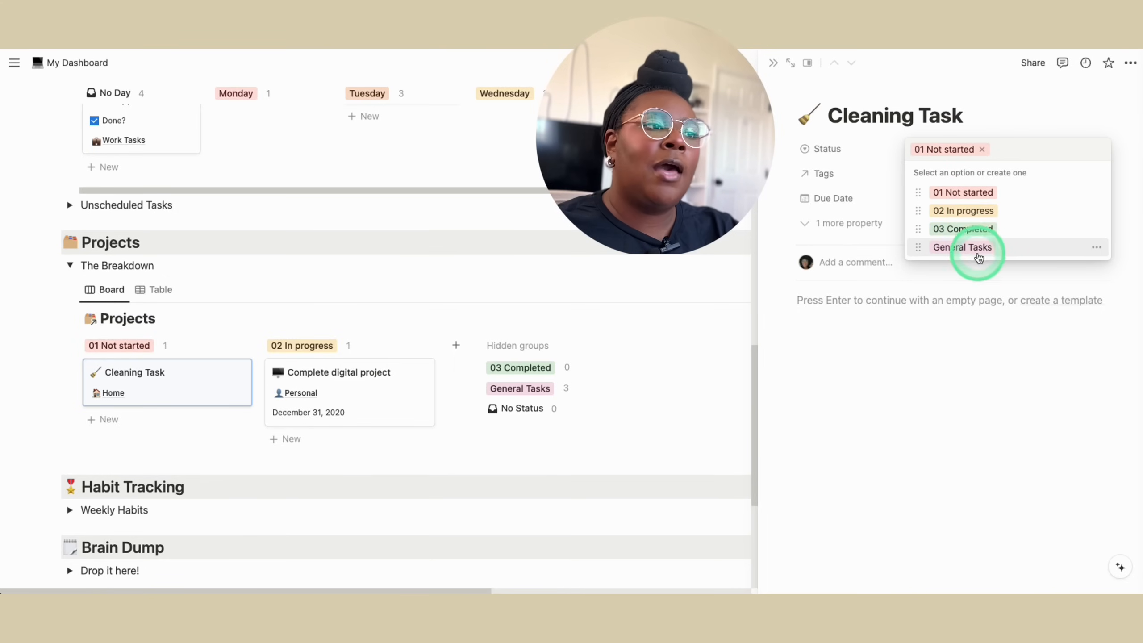
click(1095, 193)
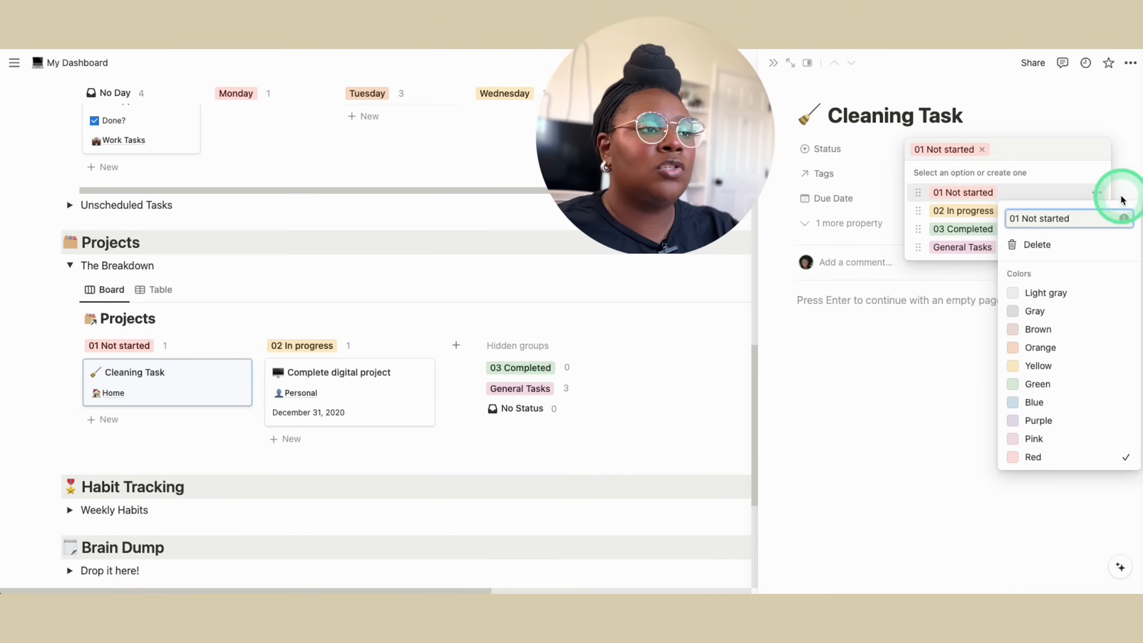
click(1059, 194)
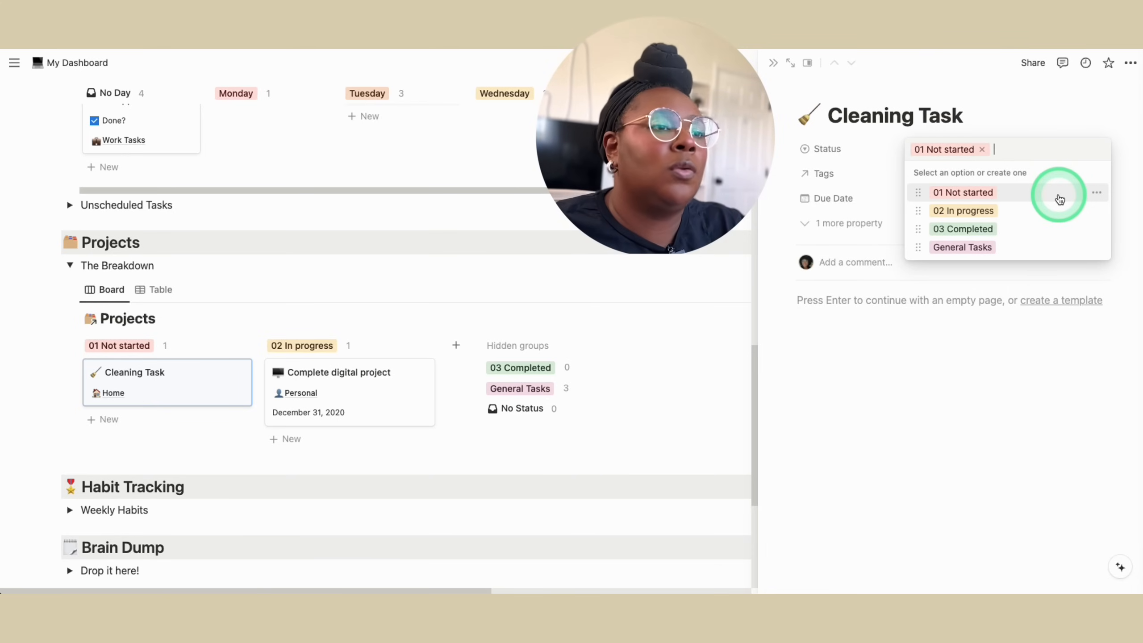
click(1096, 192)
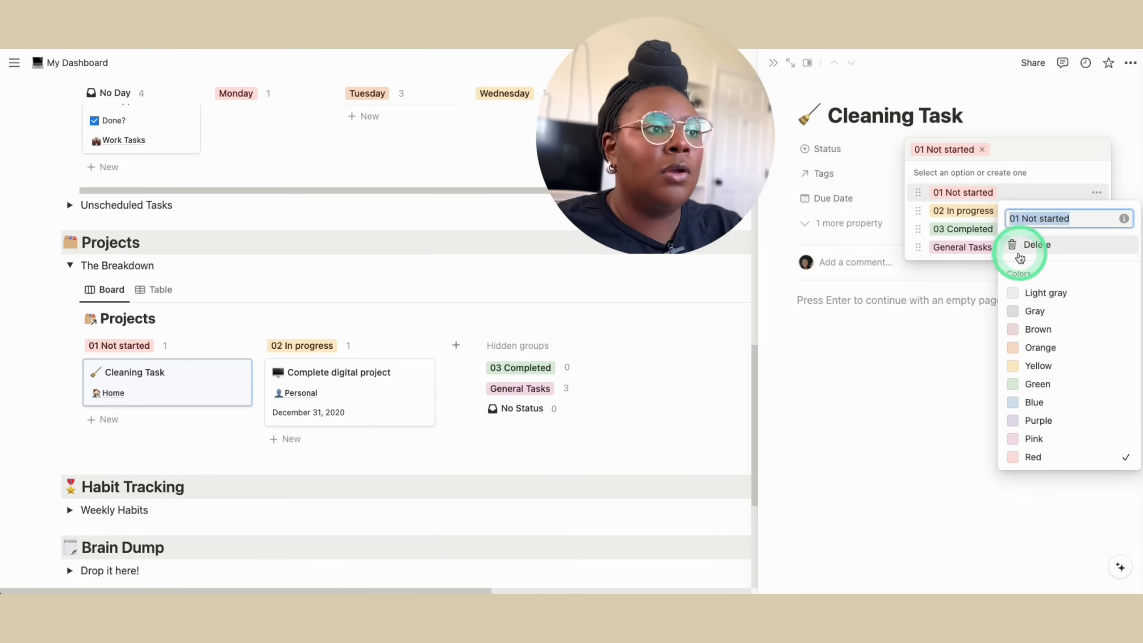
click(1036, 193)
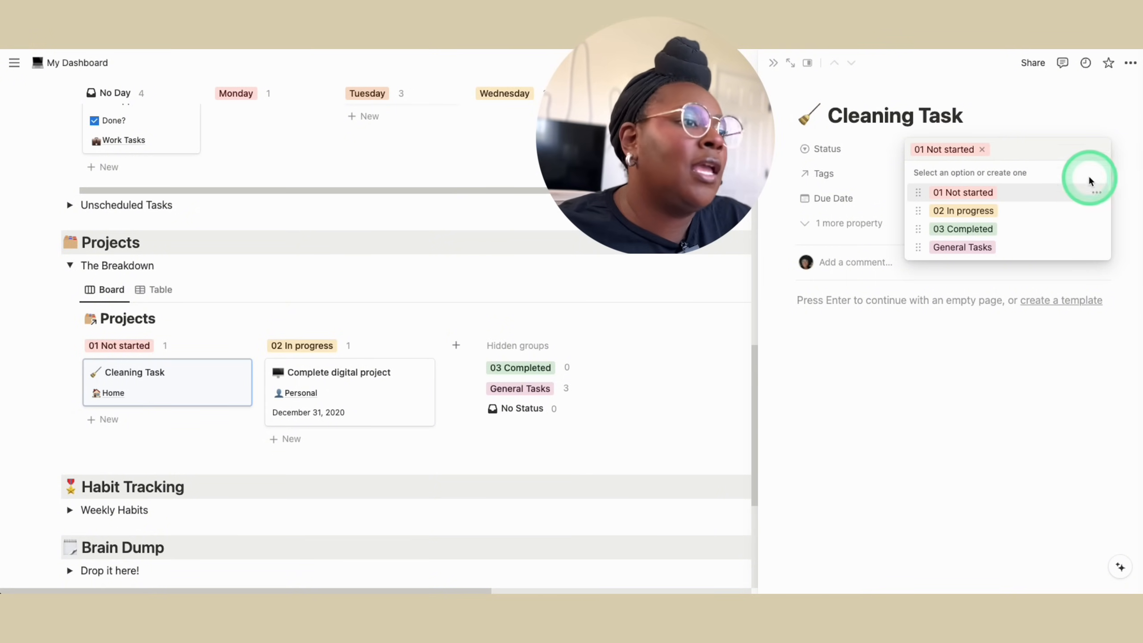
Switch the Cleaning Task project's Status to 02 In progress, 03 Completed and back to 01 Not started, and close its page
click(1030, 208)
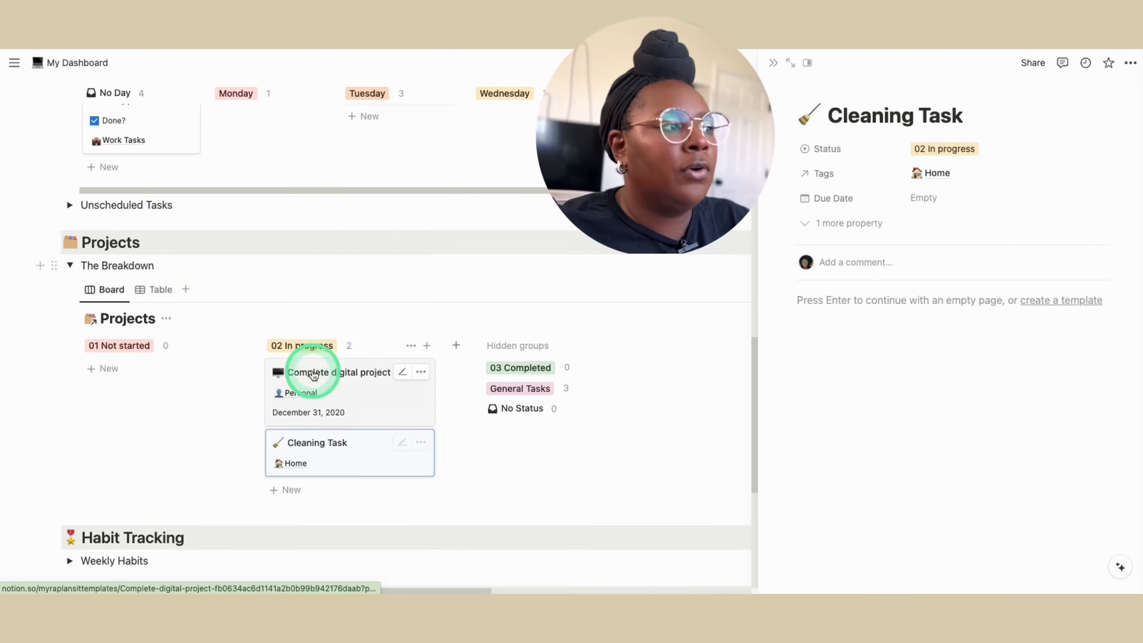
click(959, 149)
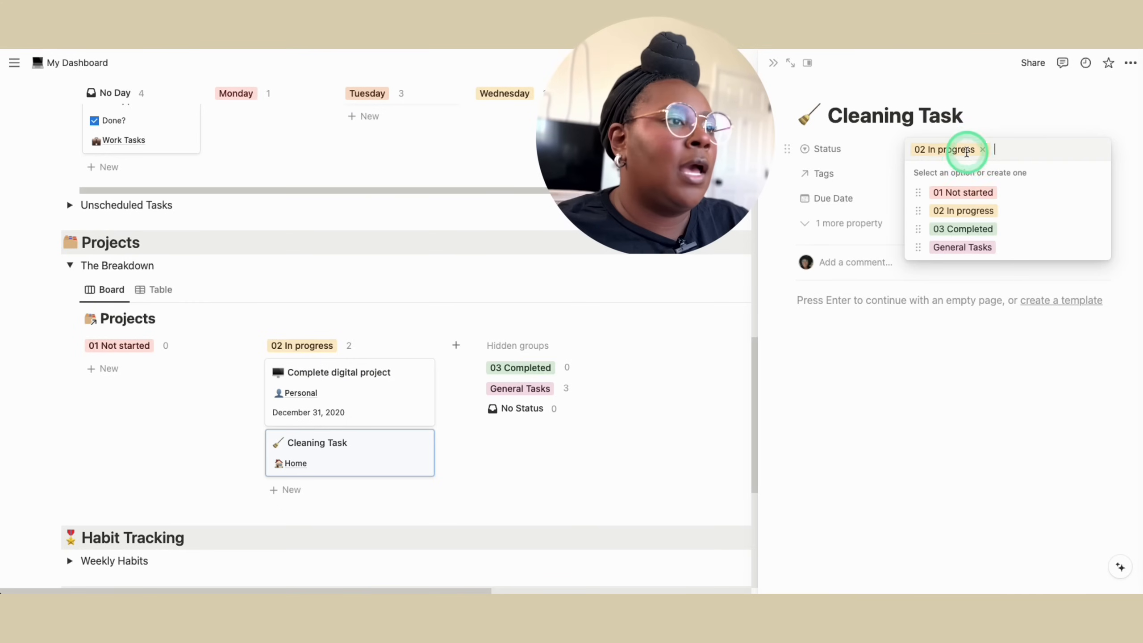
click(970, 230)
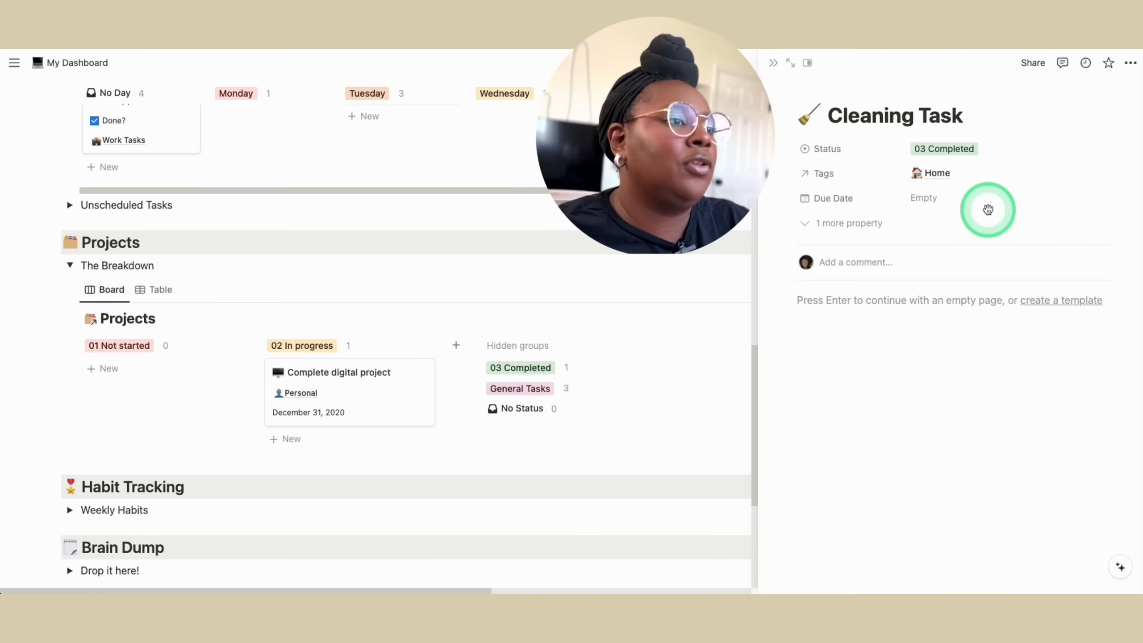
click(970, 148)
click(963, 193)
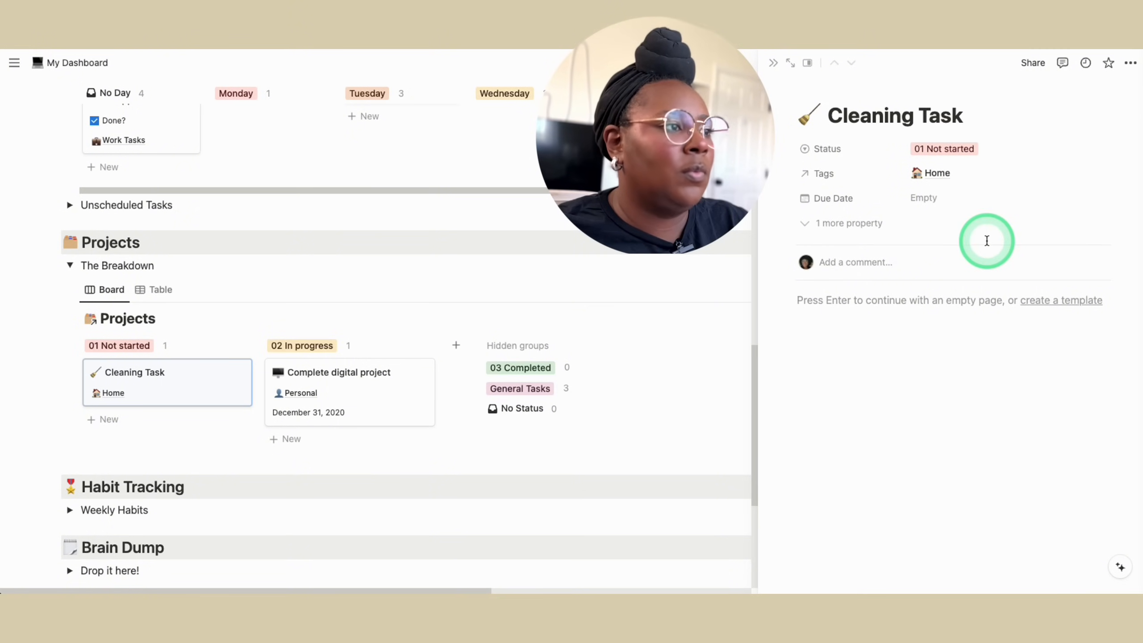
click(634, 324)
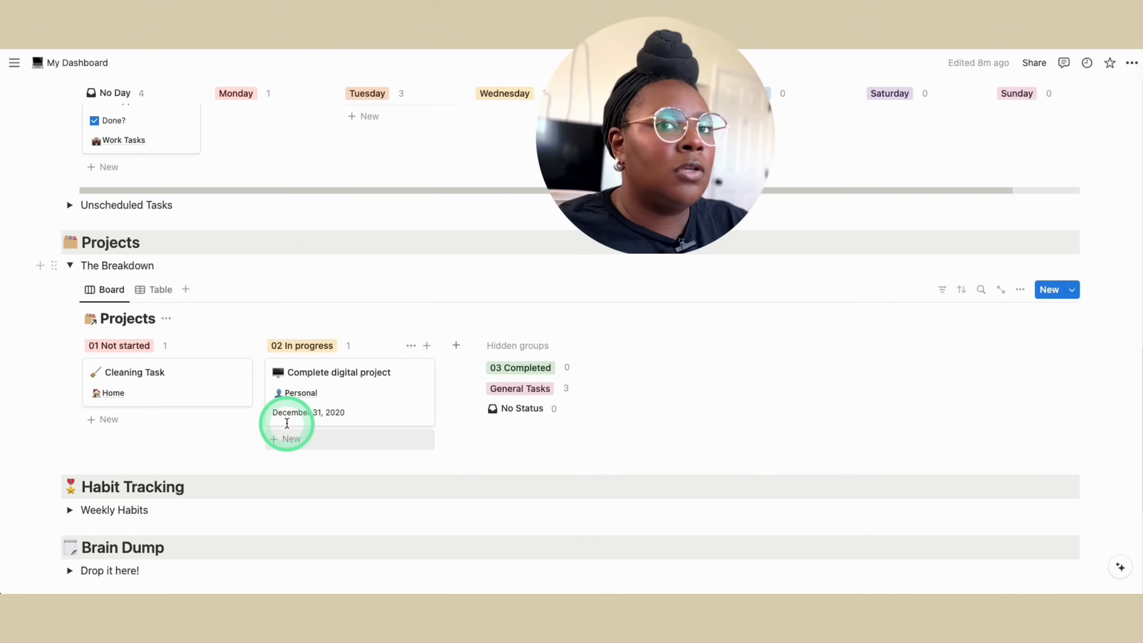
Move the Cleaning Task card from the 01 Not started column to 02 In progress on the Projects board
drag(149, 380, 297, 441)
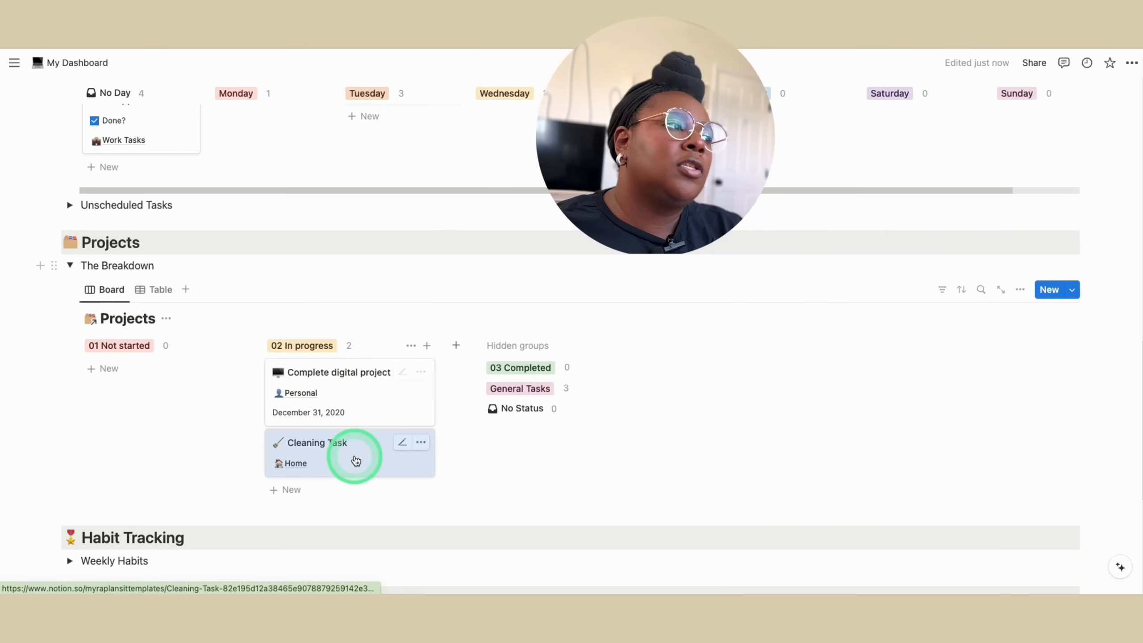
Move the Cleaning Task card back to 01 Not started and unhide the 03 Completed group on the Projects board
drag(342, 452, 195, 396)
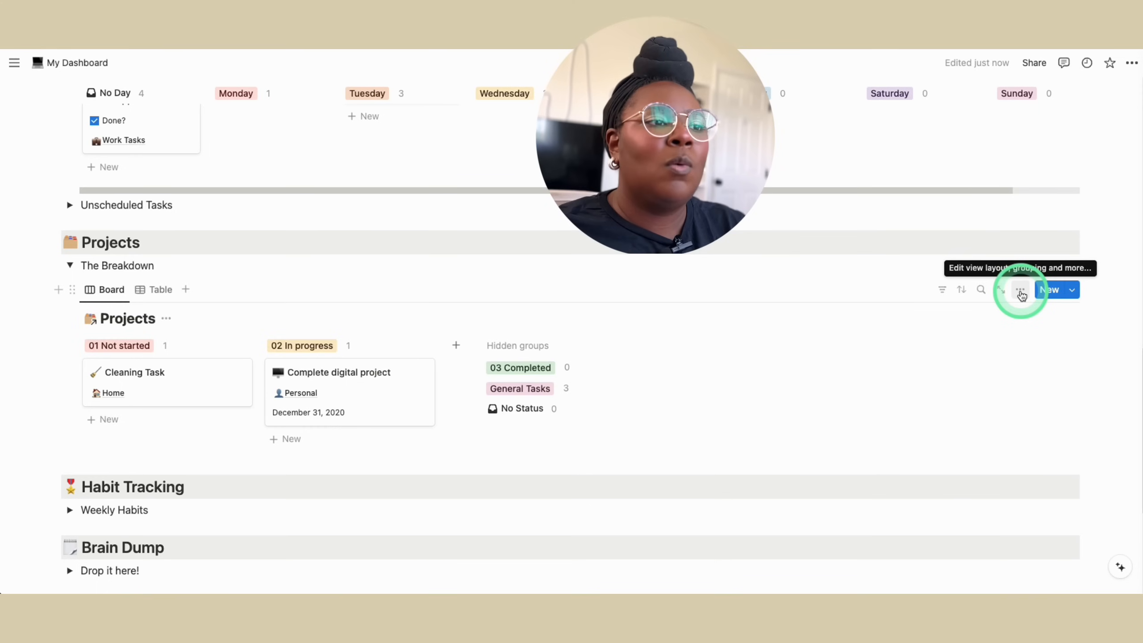
click(1021, 290)
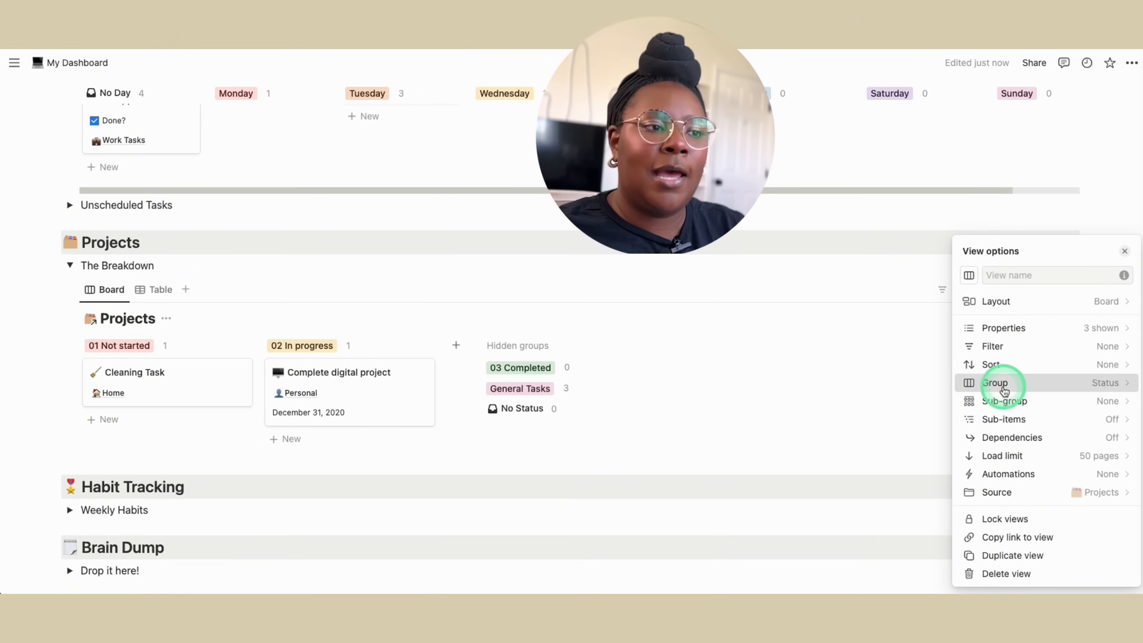
click(1004, 390)
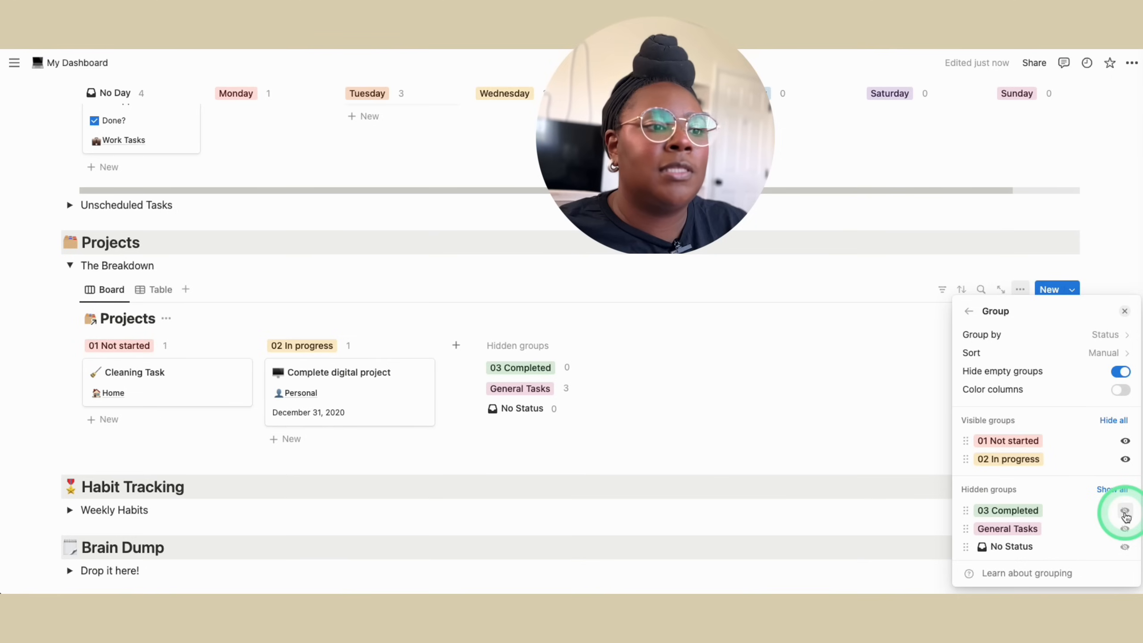
click(1125, 512)
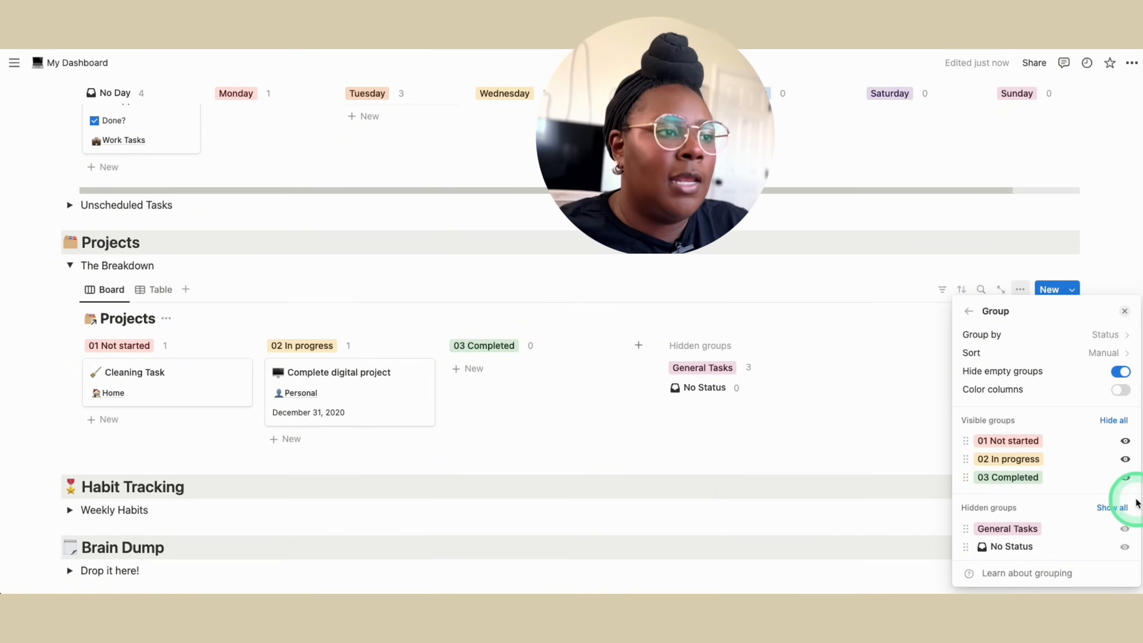
click(886, 425)
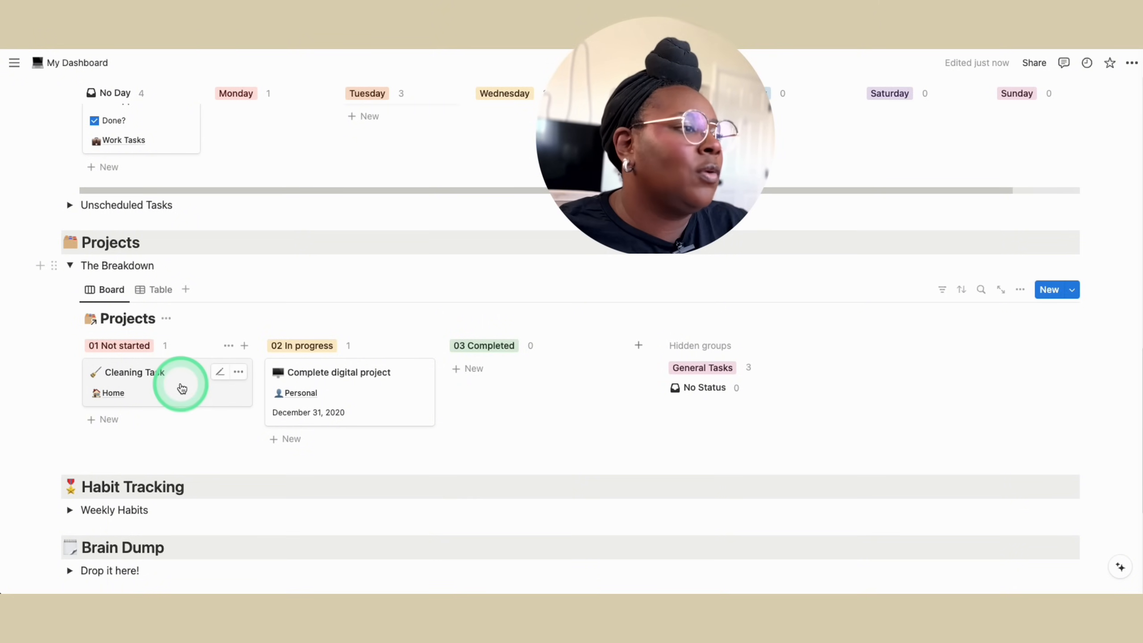
Move the Cleaning Task card to the 03 Completed column and set its Status back to 01 Not started on its page
drag(178, 388, 540, 378)
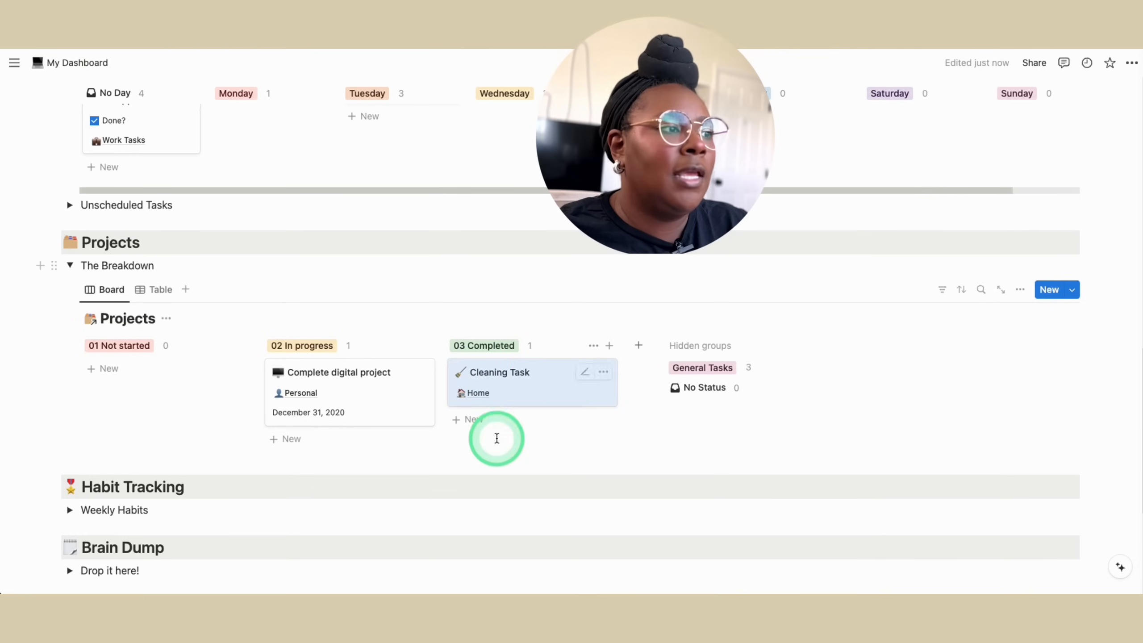
click(556, 391)
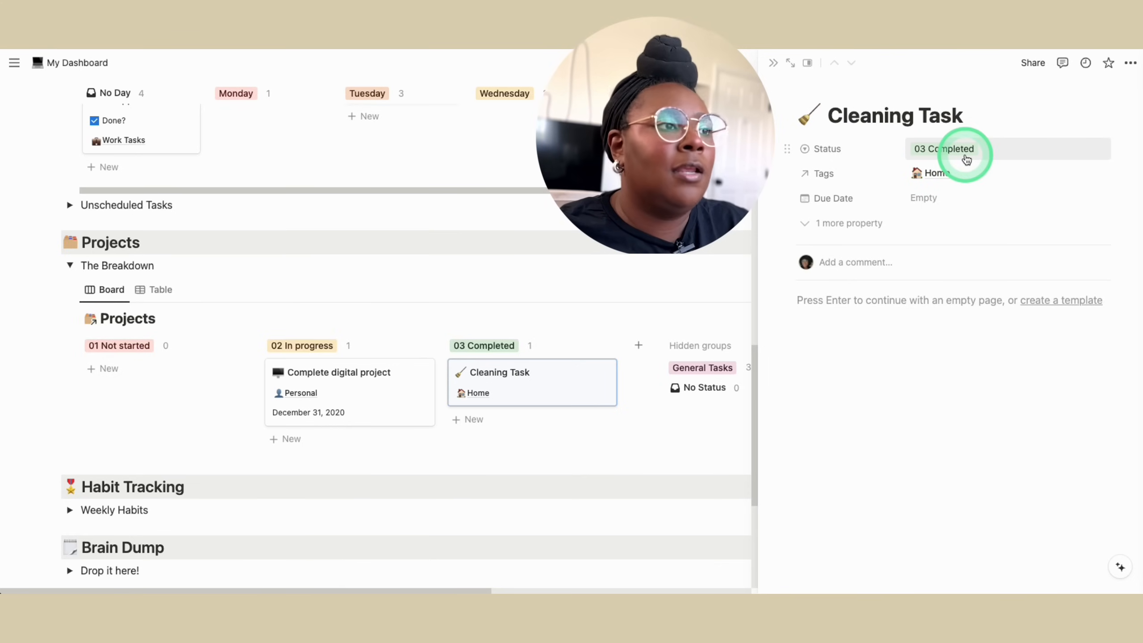
click(958, 151)
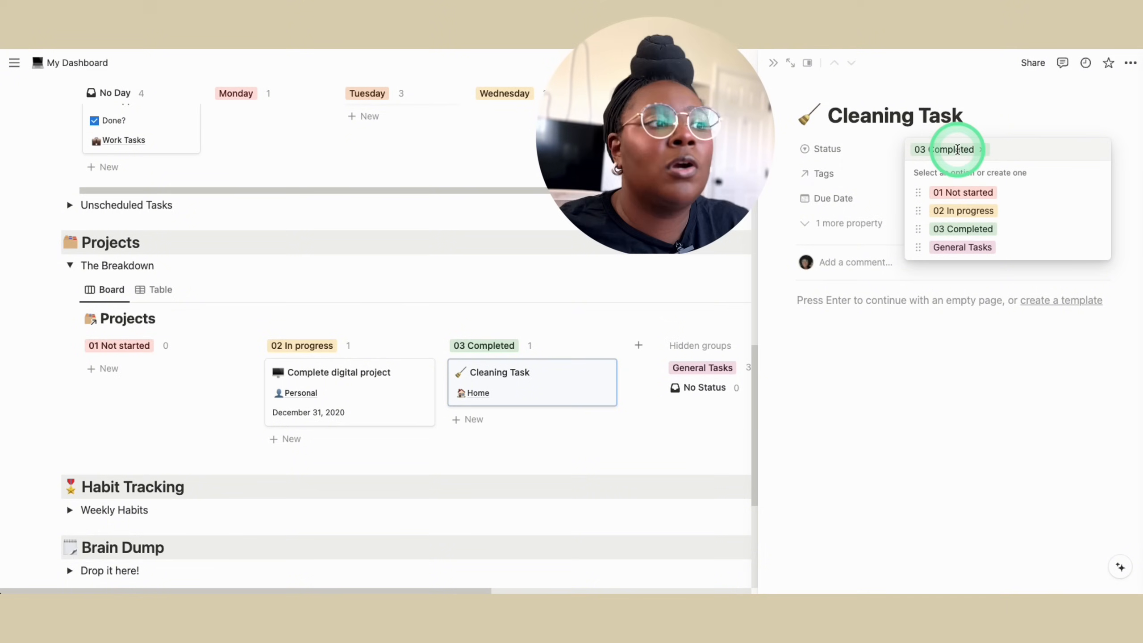
click(961, 194)
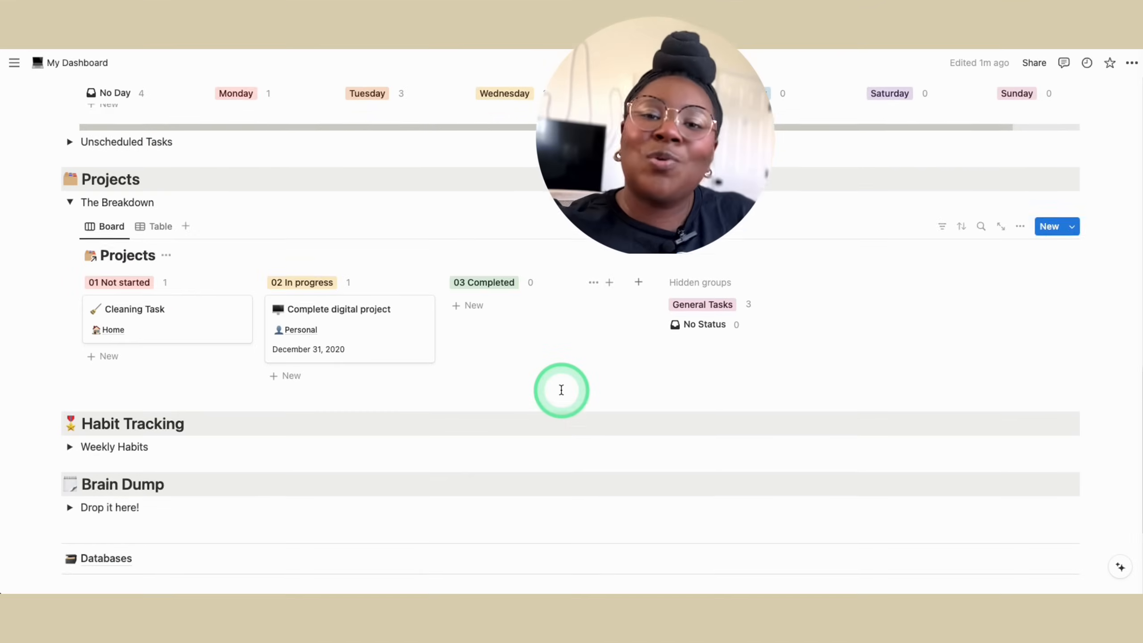
Expand the Weekly Habits toggle in the Habit Tracking section and look over its Habits table
scroll(561, 389, down, 5)
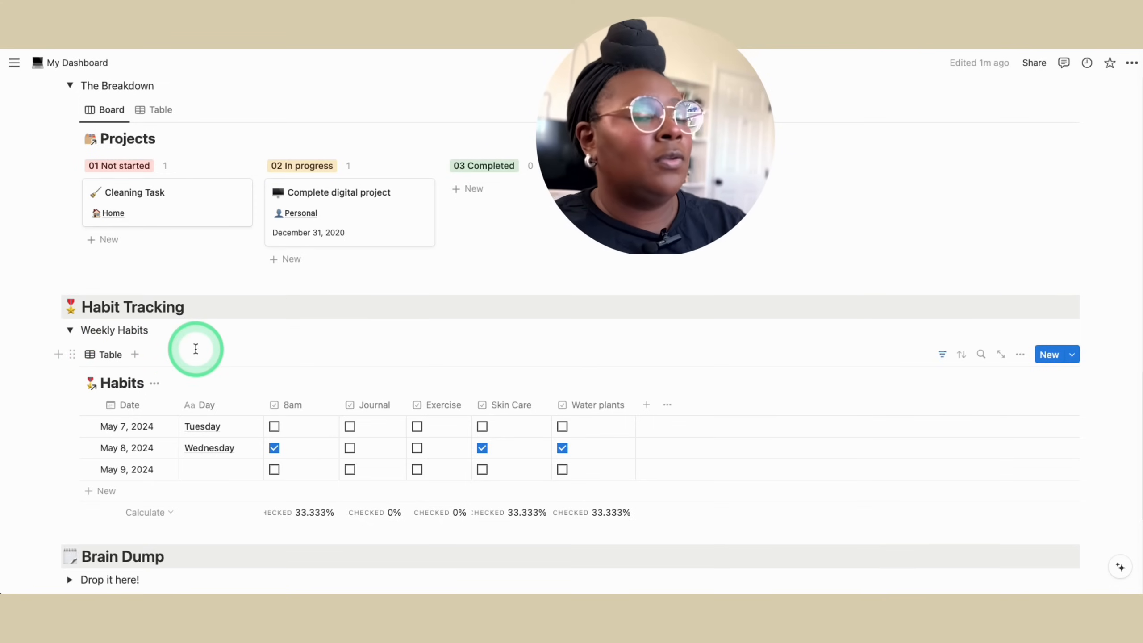
click(69, 331)
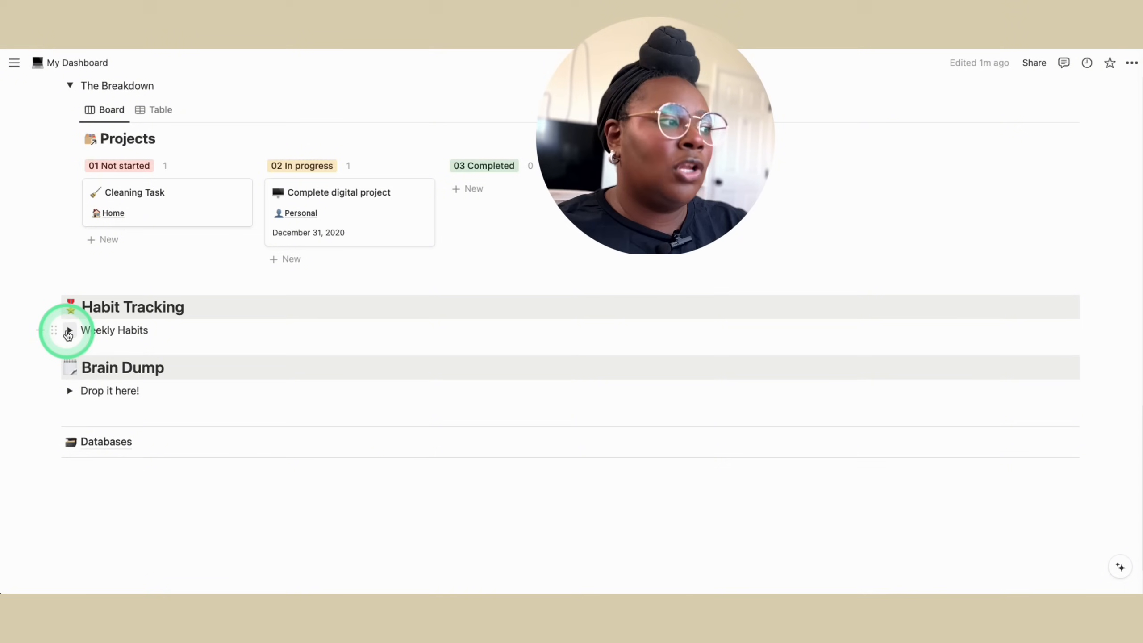
click(69, 331)
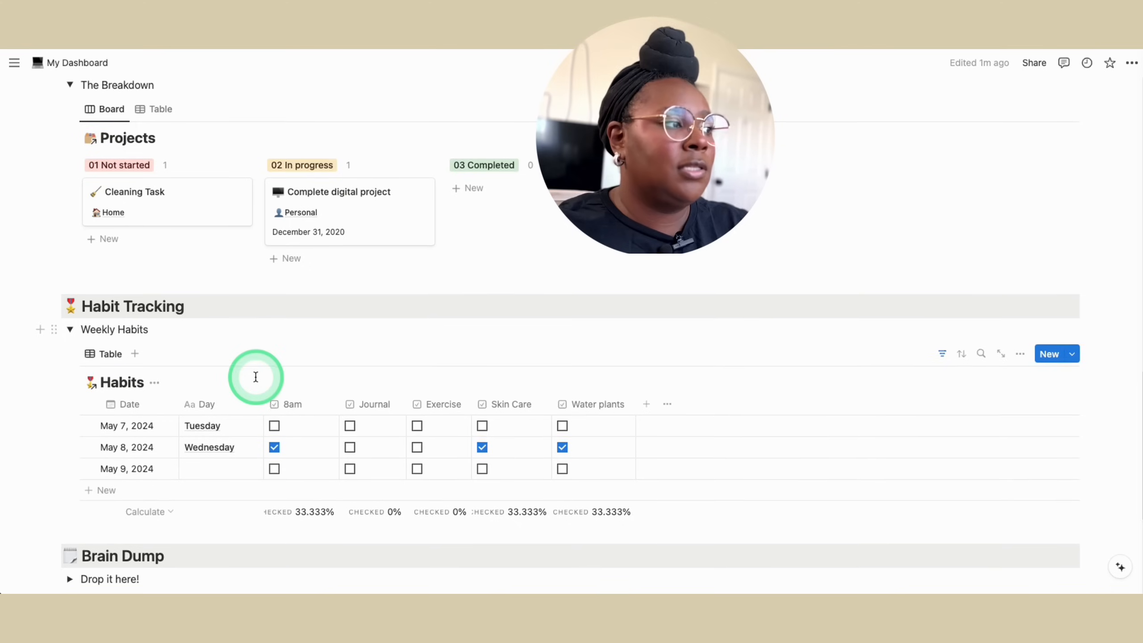
scroll(255, 377, down, 5)
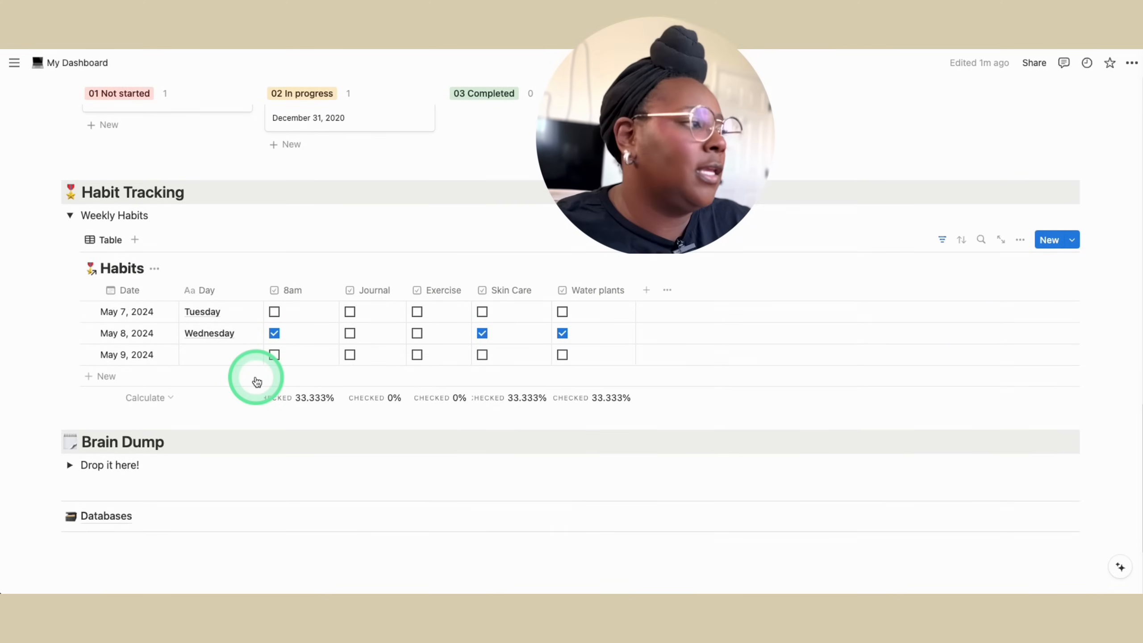
click(70, 215)
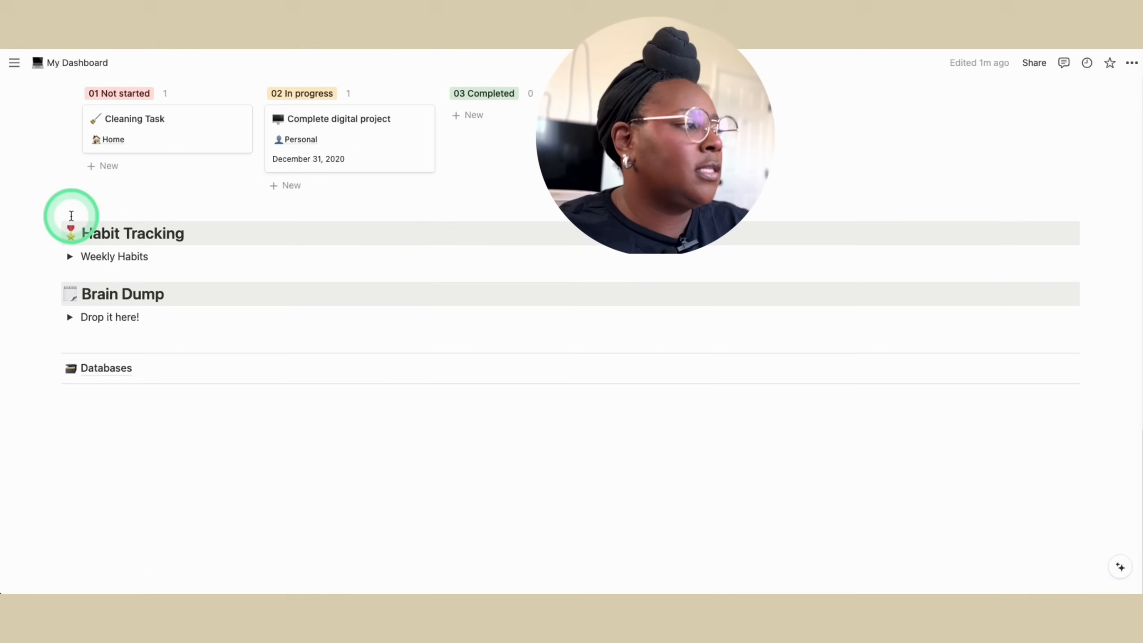
click(69, 258)
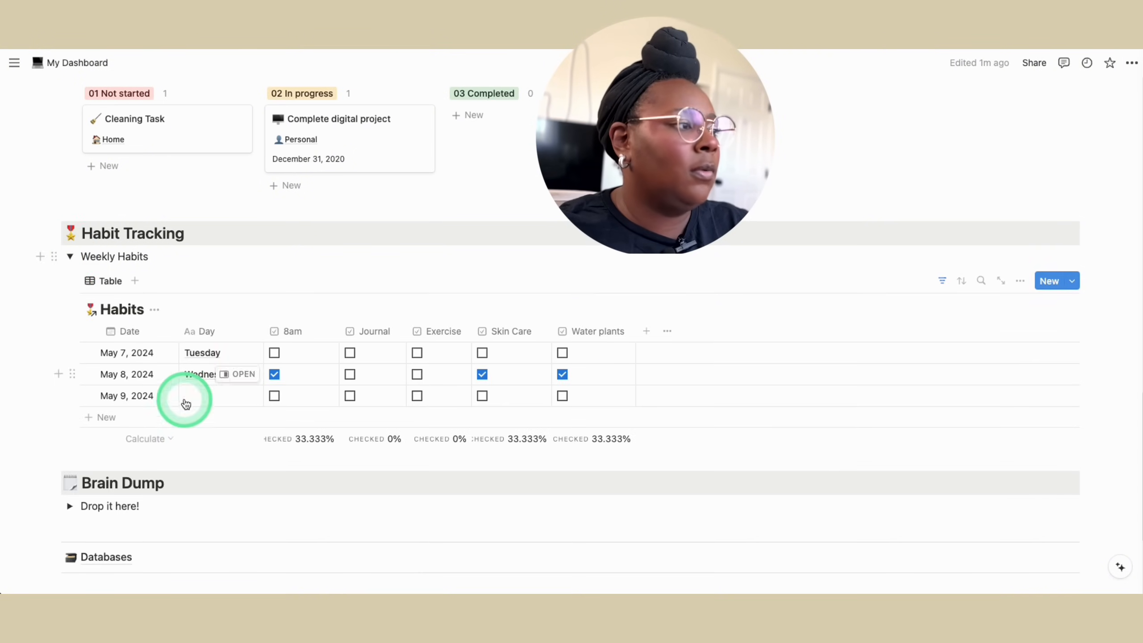
Add two blank rows at the end of the Habits table and delete both of them
click(104, 419)
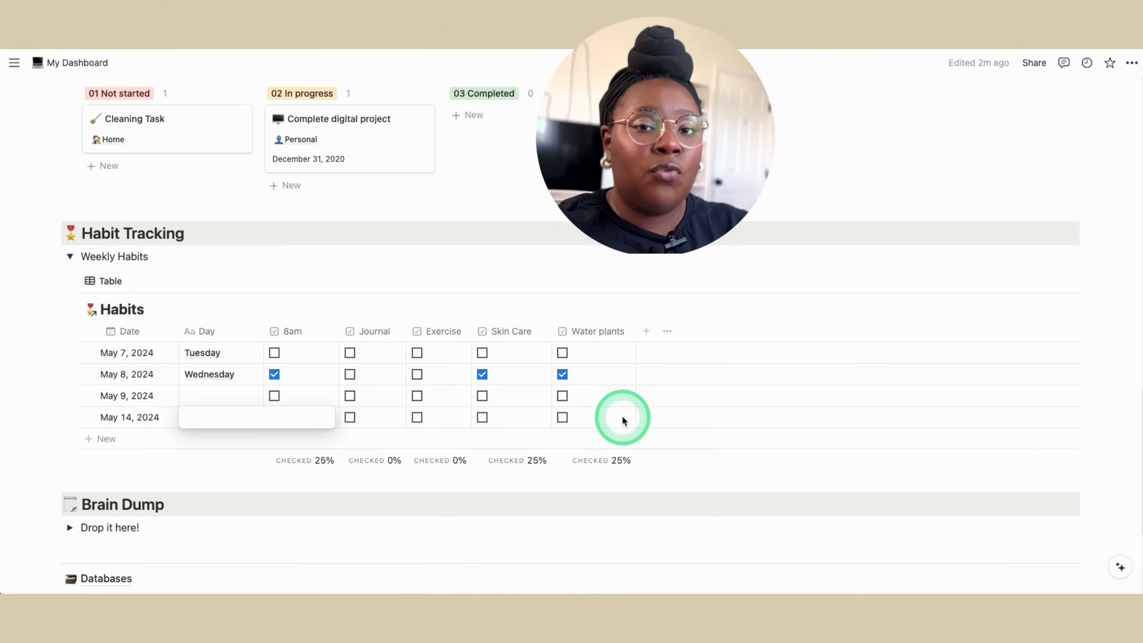
click(70, 421)
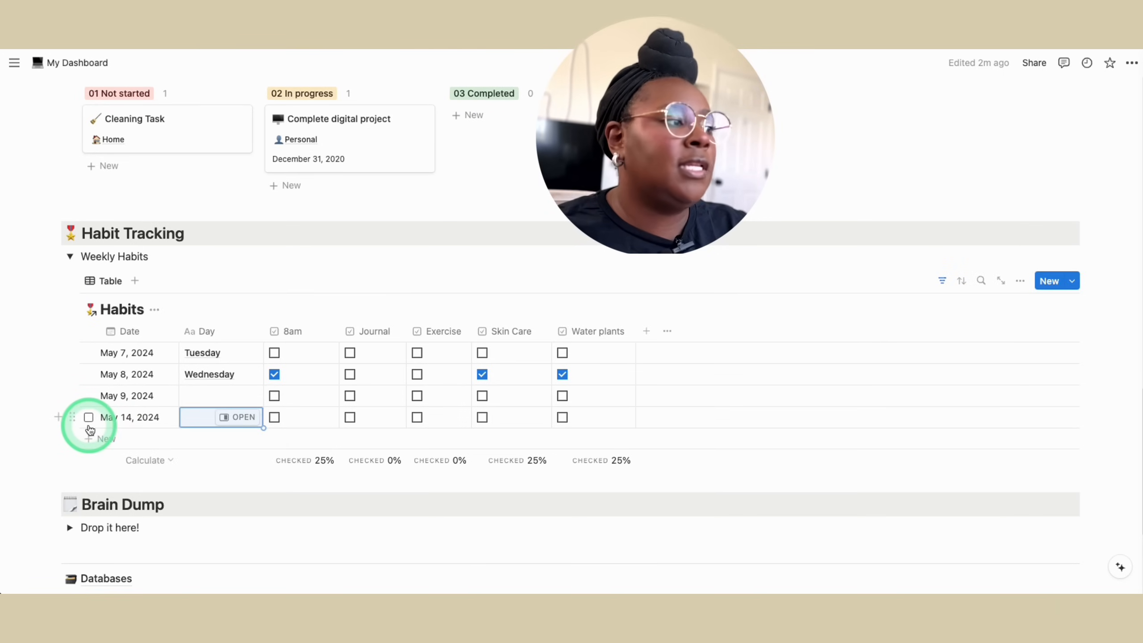
click(90, 442)
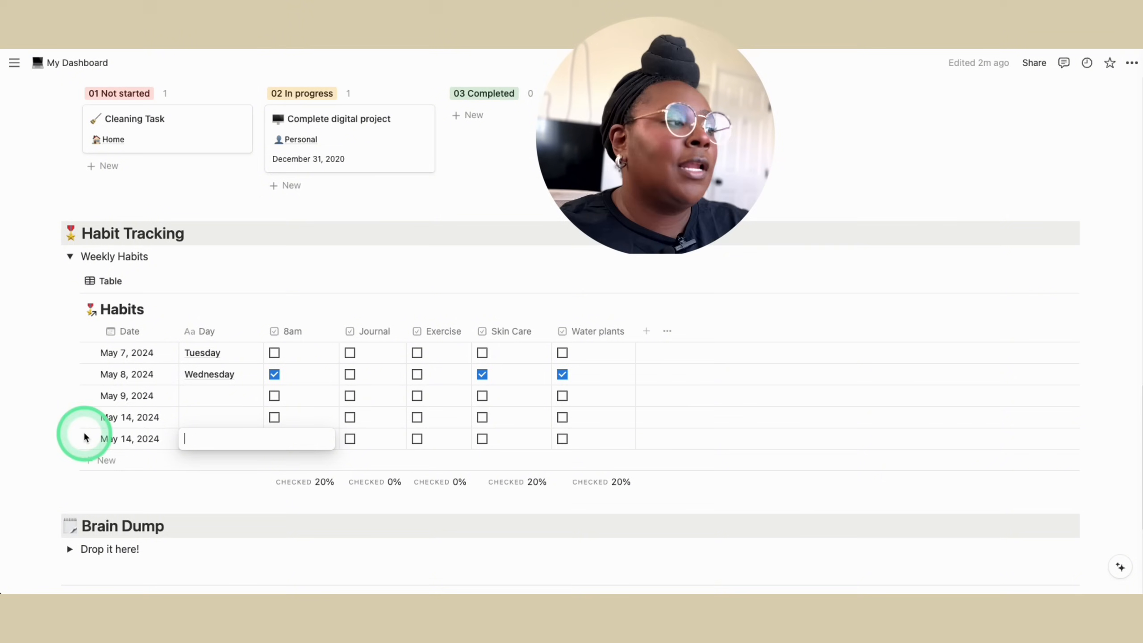
key(Escape)
click(74, 439)
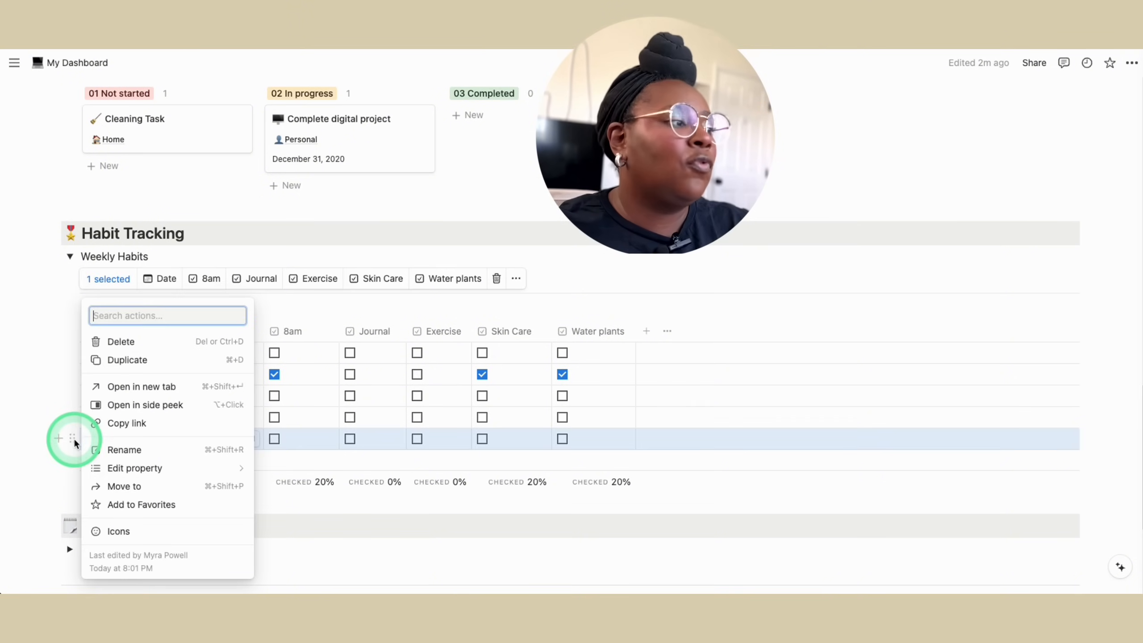
click(121, 341)
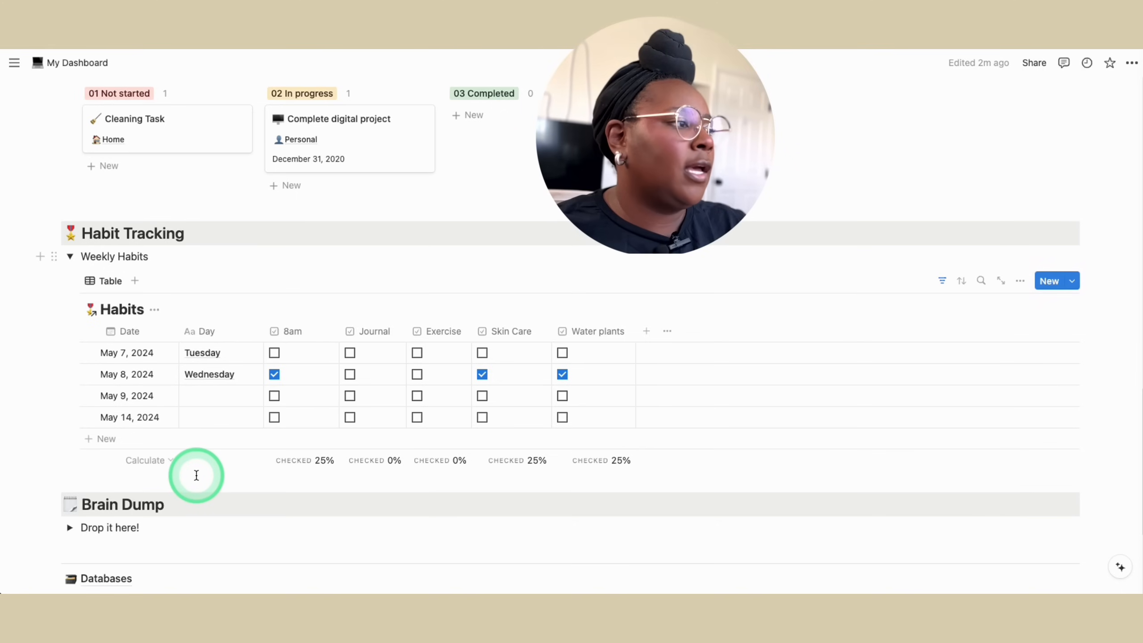
click(73, 416)
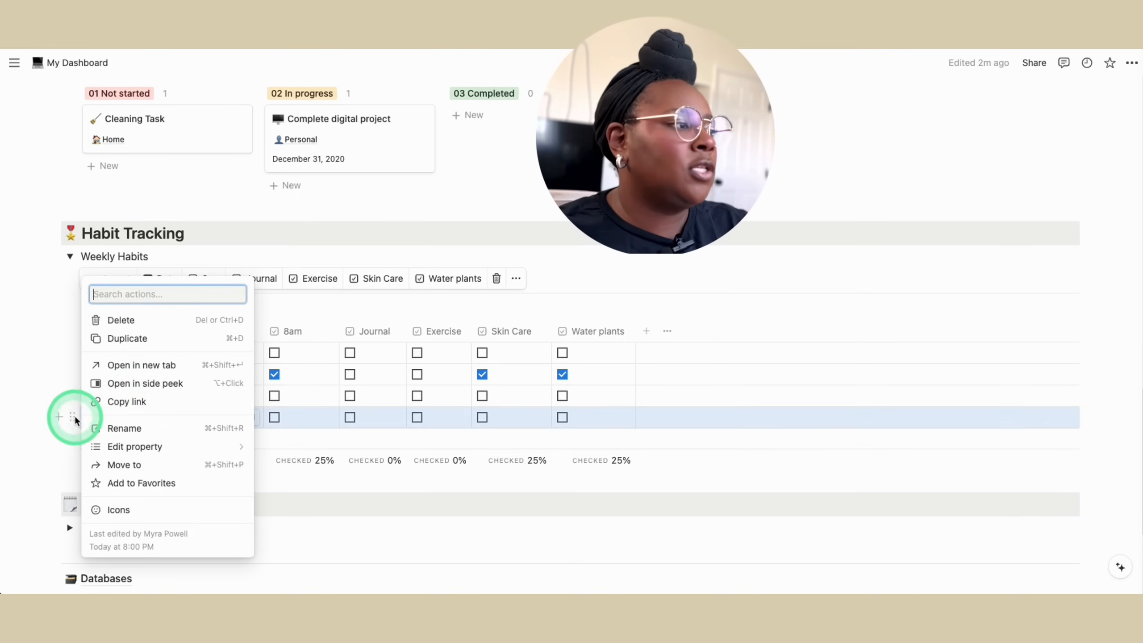
click(127, 322)
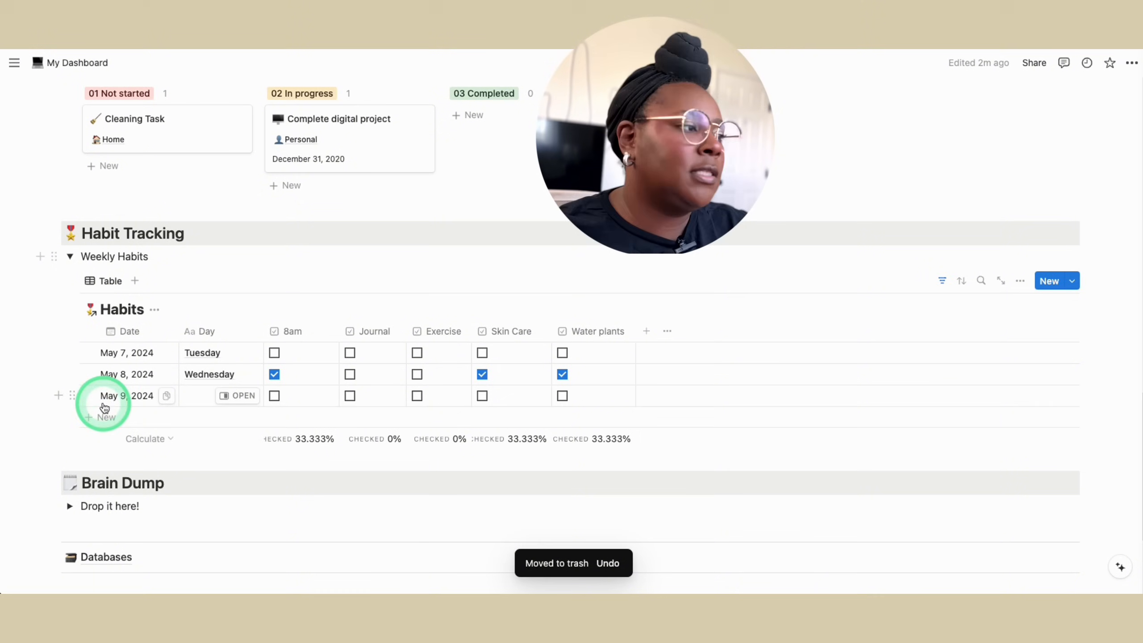
Add a new row to the Habits table with Tuesday as its Day
click(98, 417)
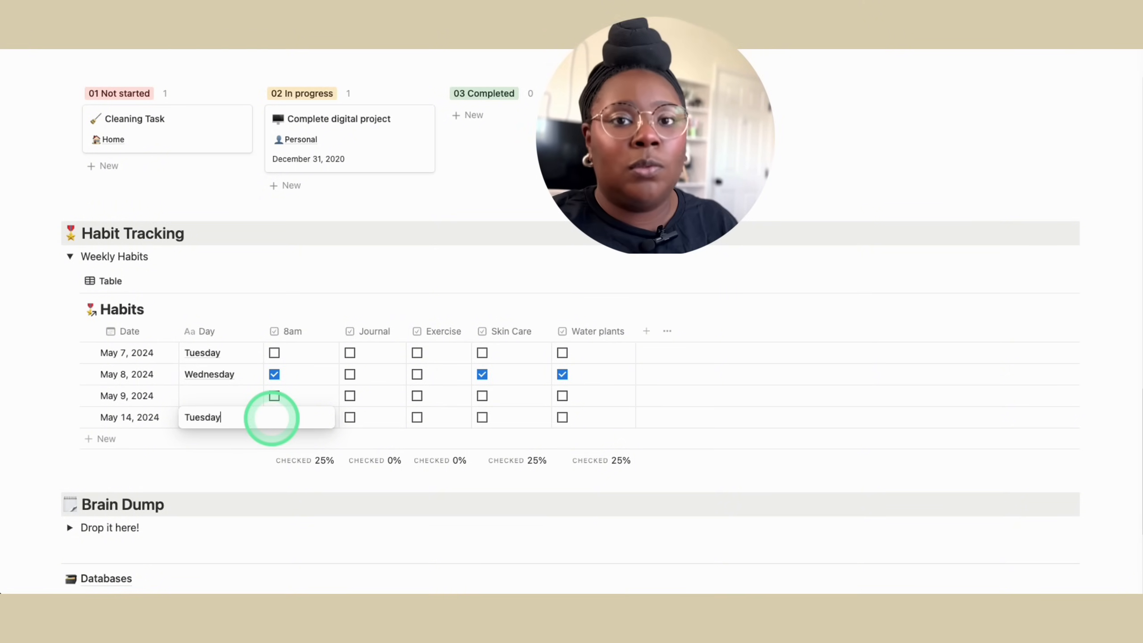
key(Tab)
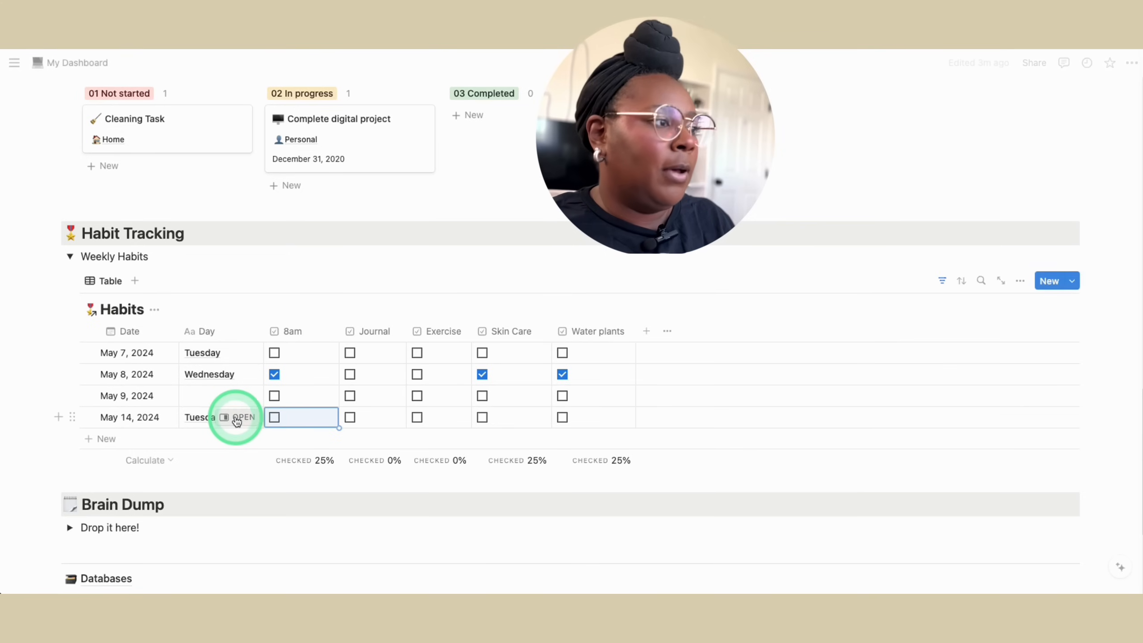
click(252, 334)
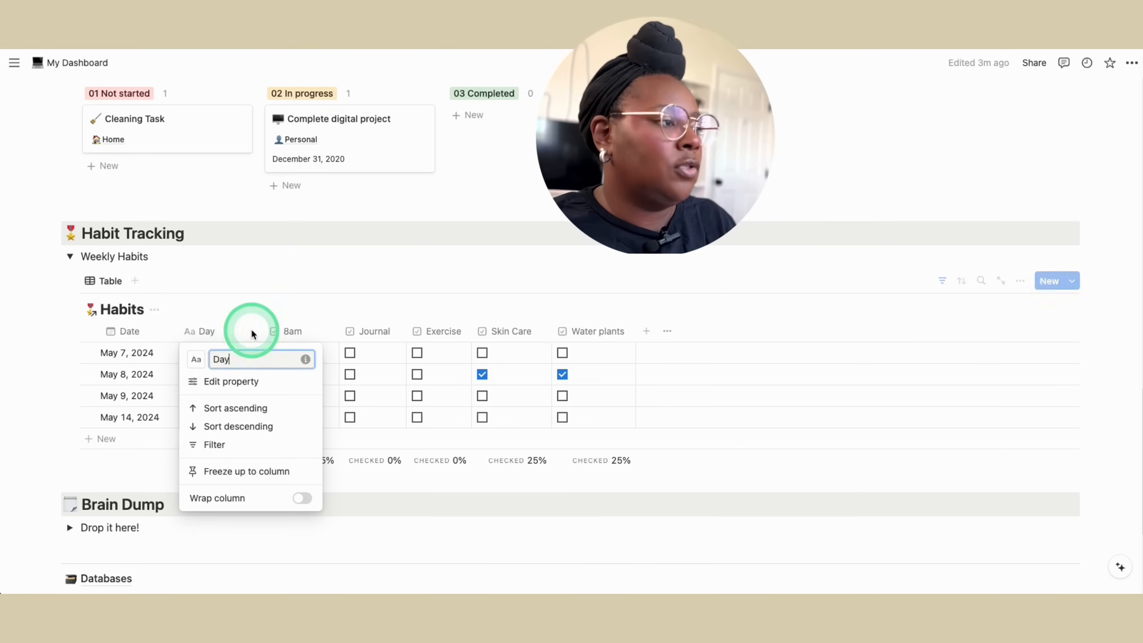
click(255, 292)
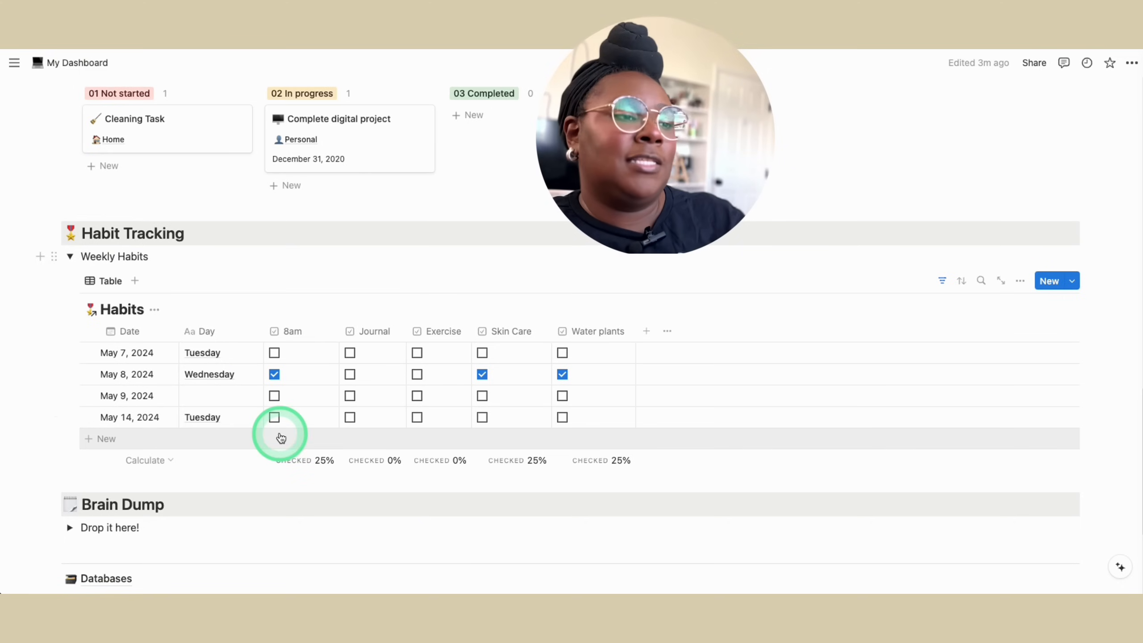
Check and uncheck the 8am and Journal habits in the May 14, 2024 row
click(274, 418)
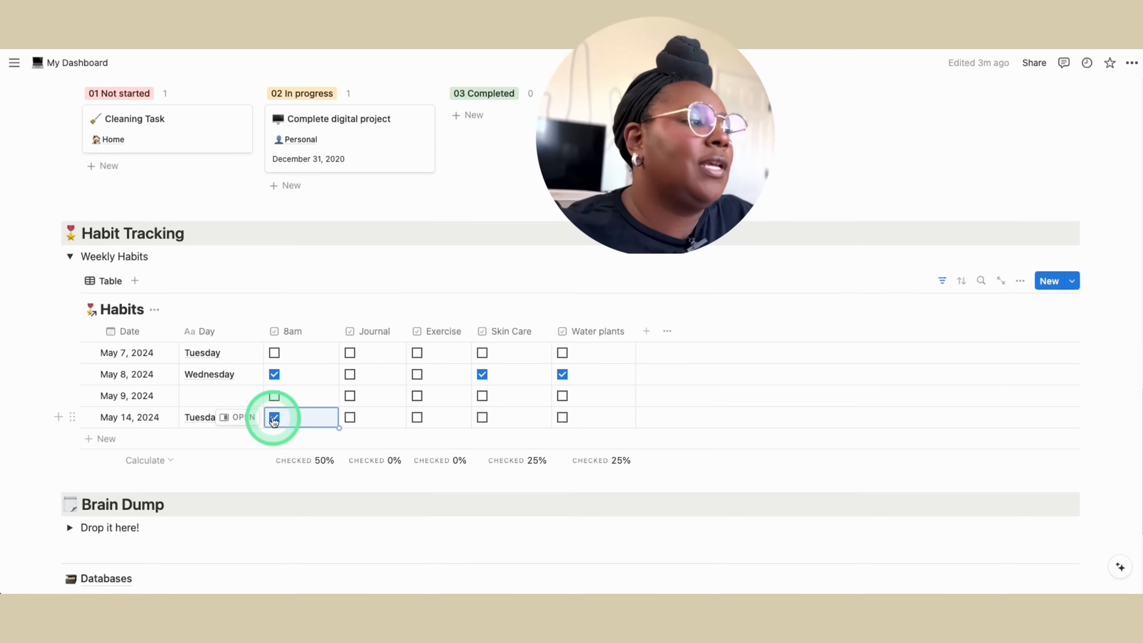
click(274, 418)
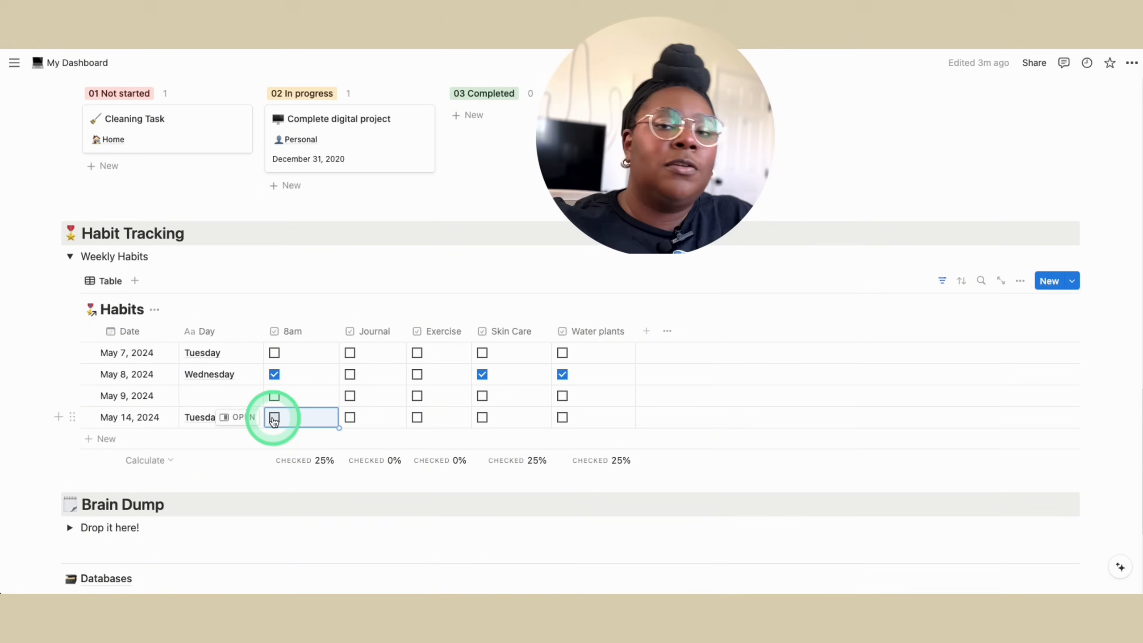
click(350, 418)
click(350, 418)
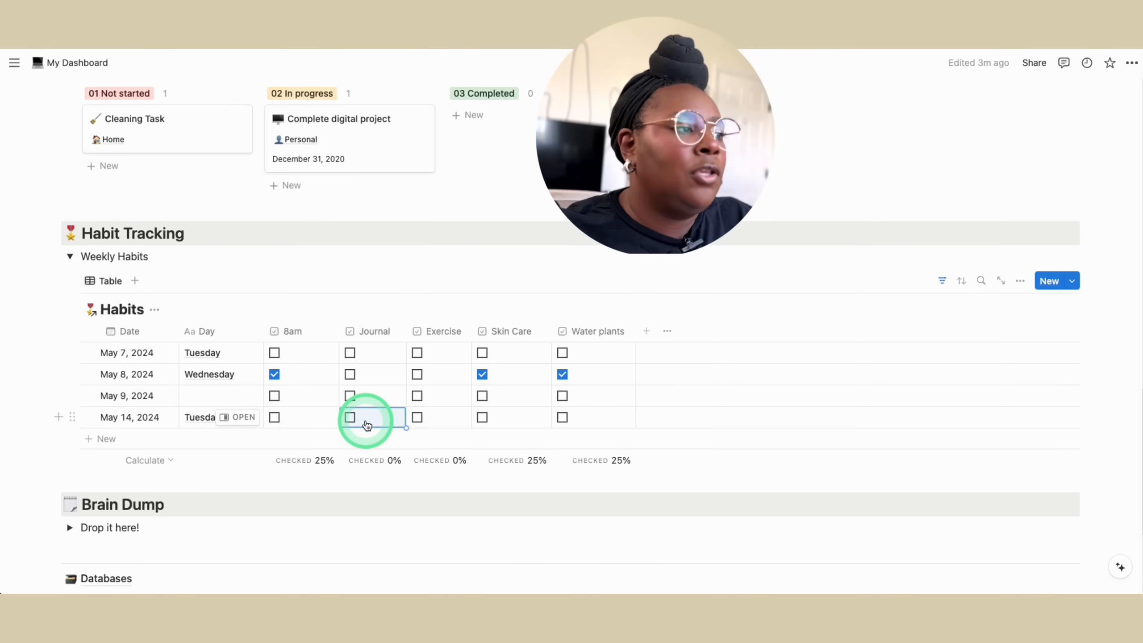
Rename the 8am habit property to 6am in the Habits table
click(294, 332)
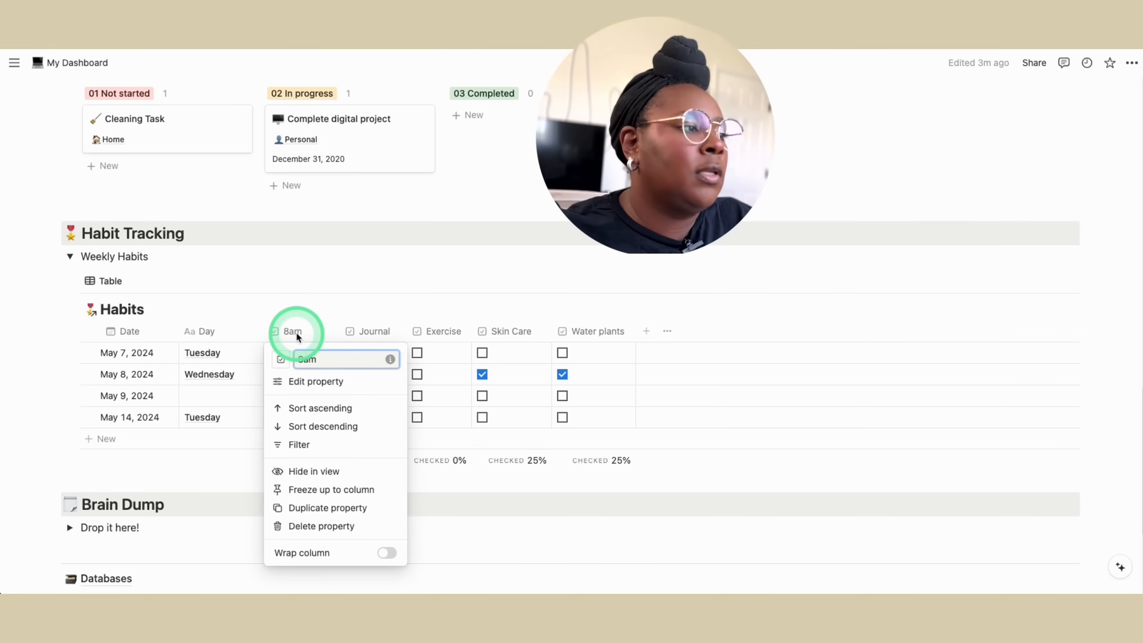
click(305, 359)
click(330, 352)
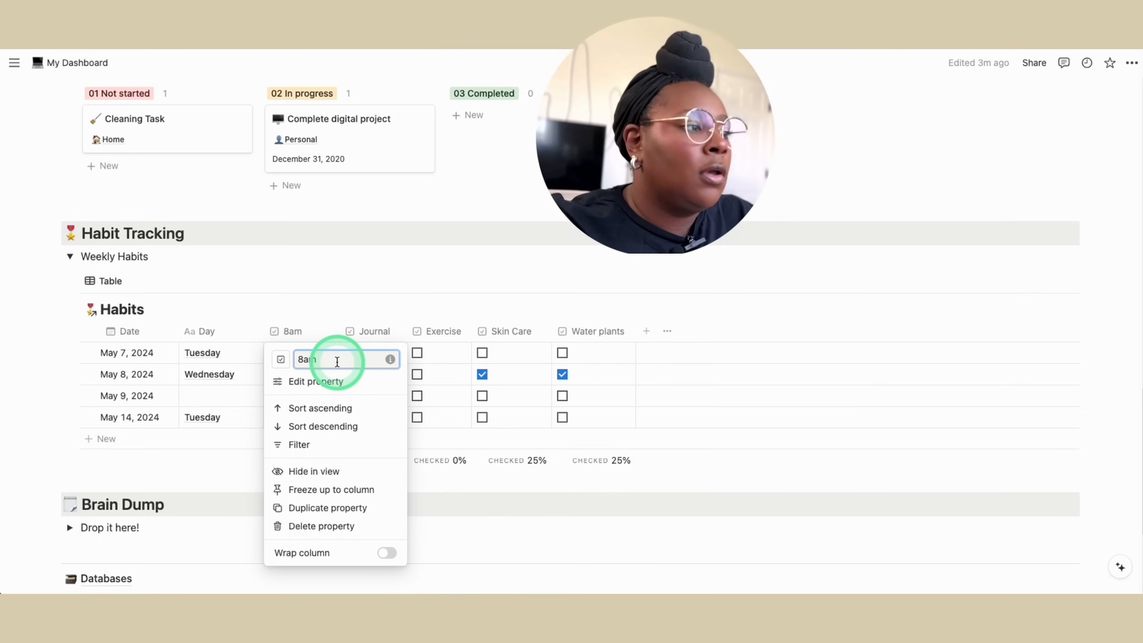
click(302, 362)
key(BackSpace)
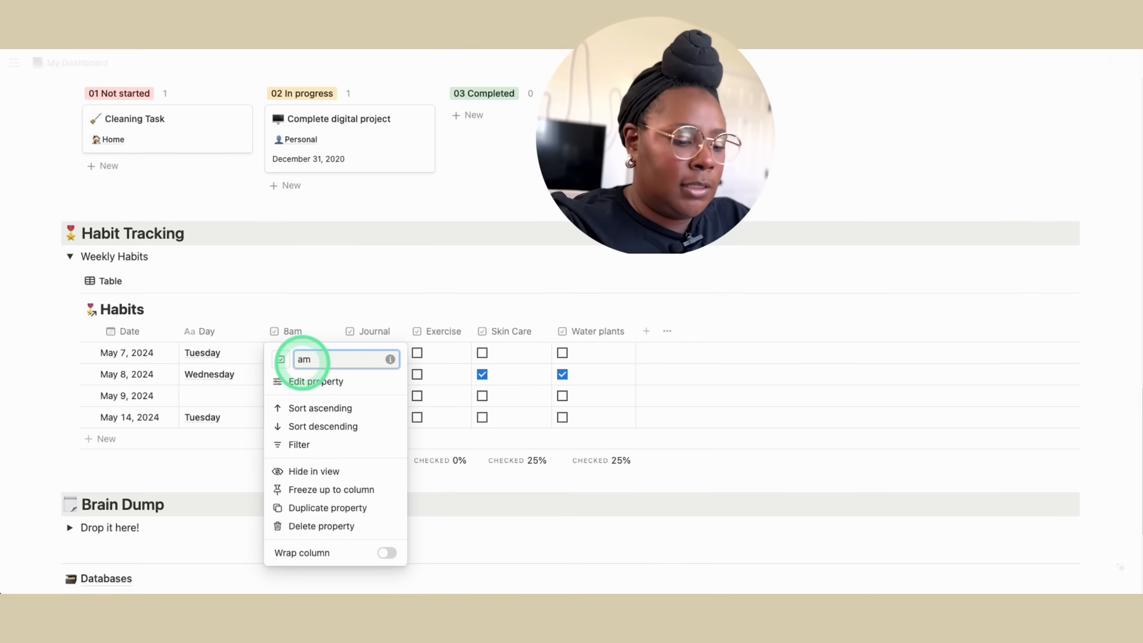
text(6)
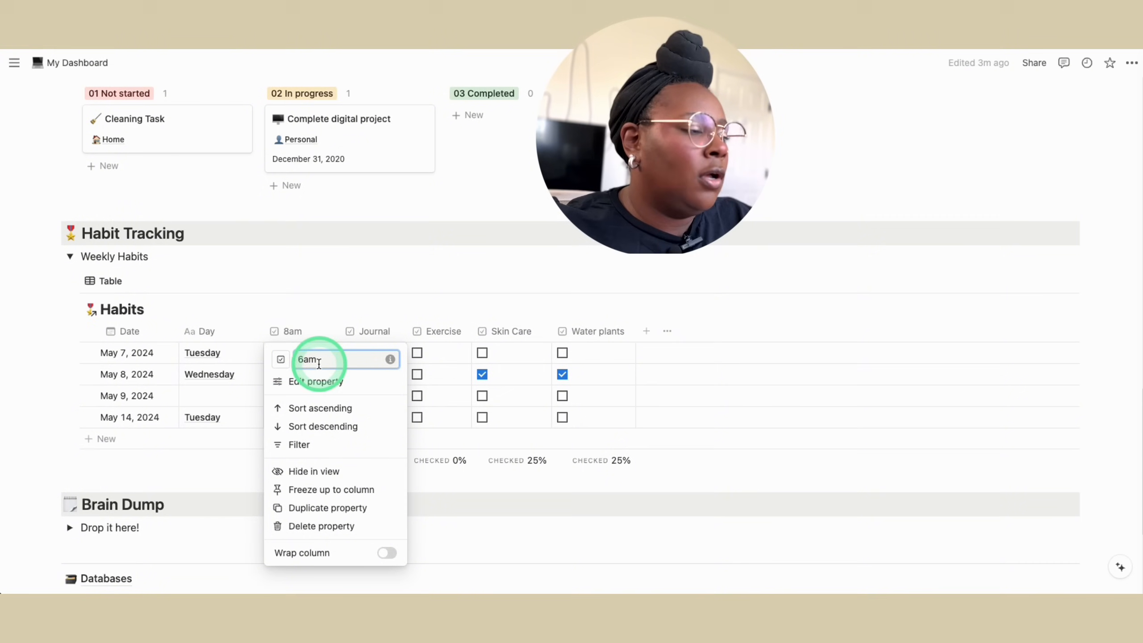
Search the icons for alarm and set the bell as the icon of the 6am property
click(281, 359)
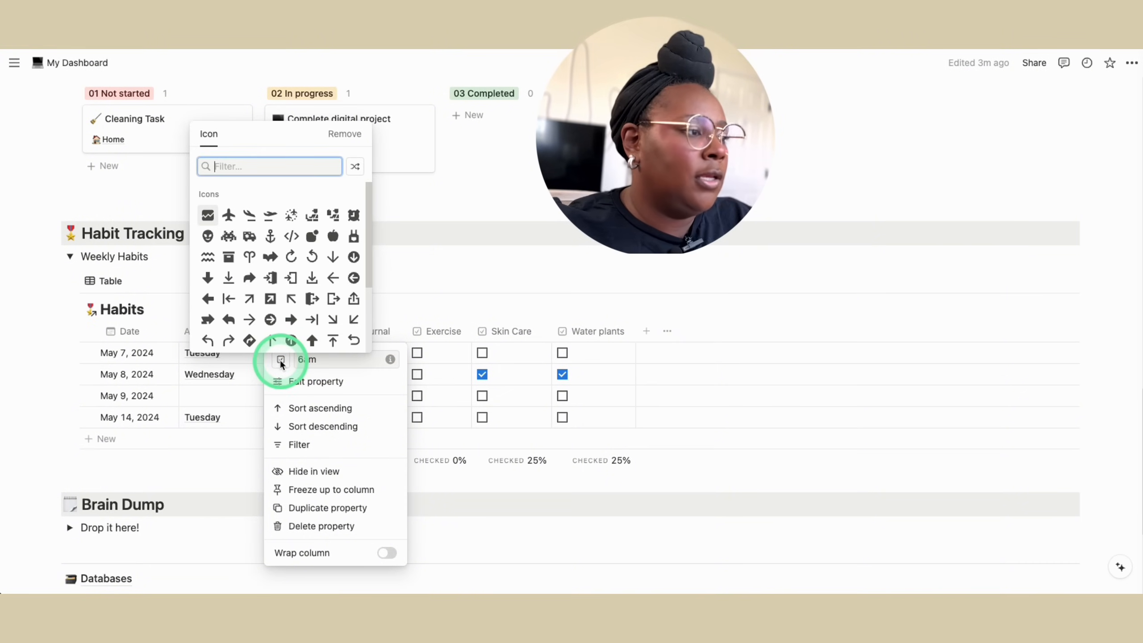
text(alr)
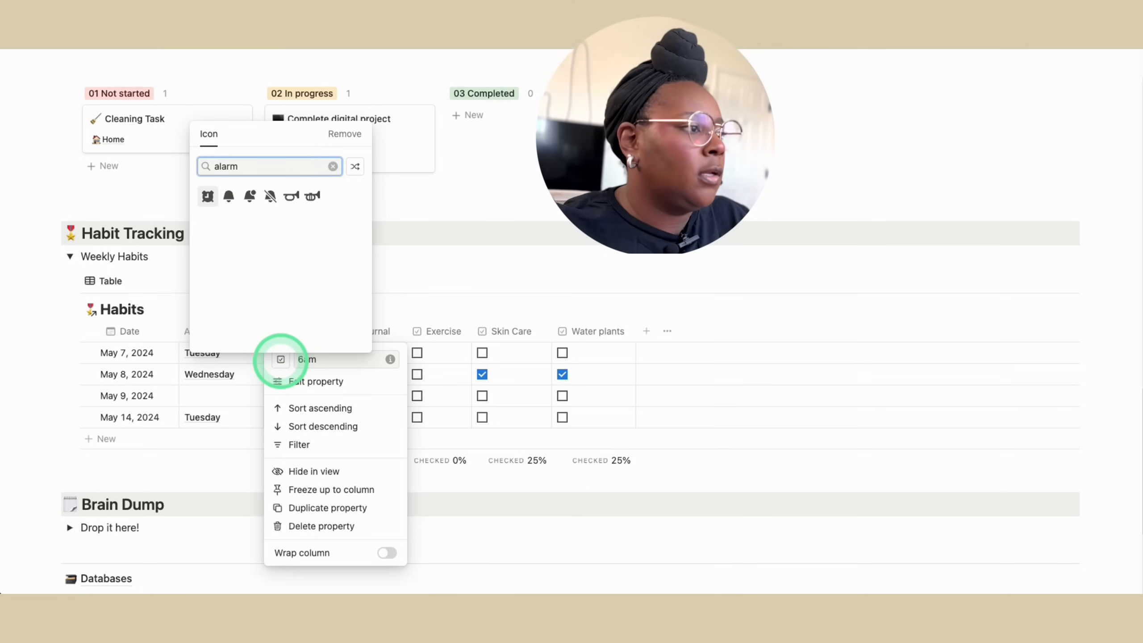
click(229, 196)
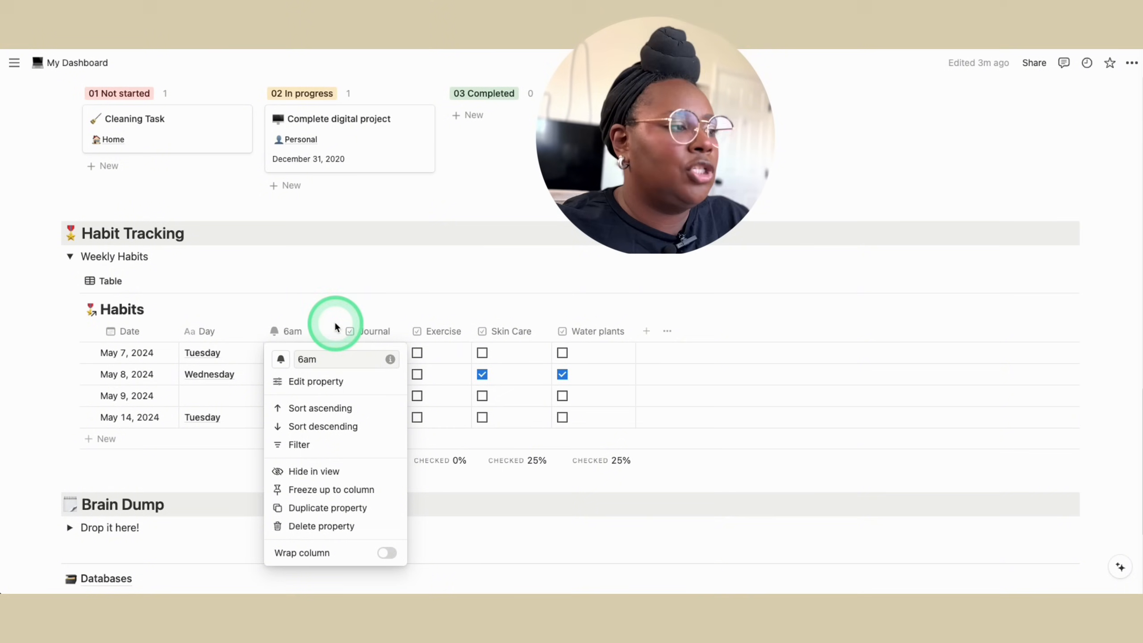
click(334, 322)
Rename the 6am property to 8am and remove its custom icon
click(294, 331)
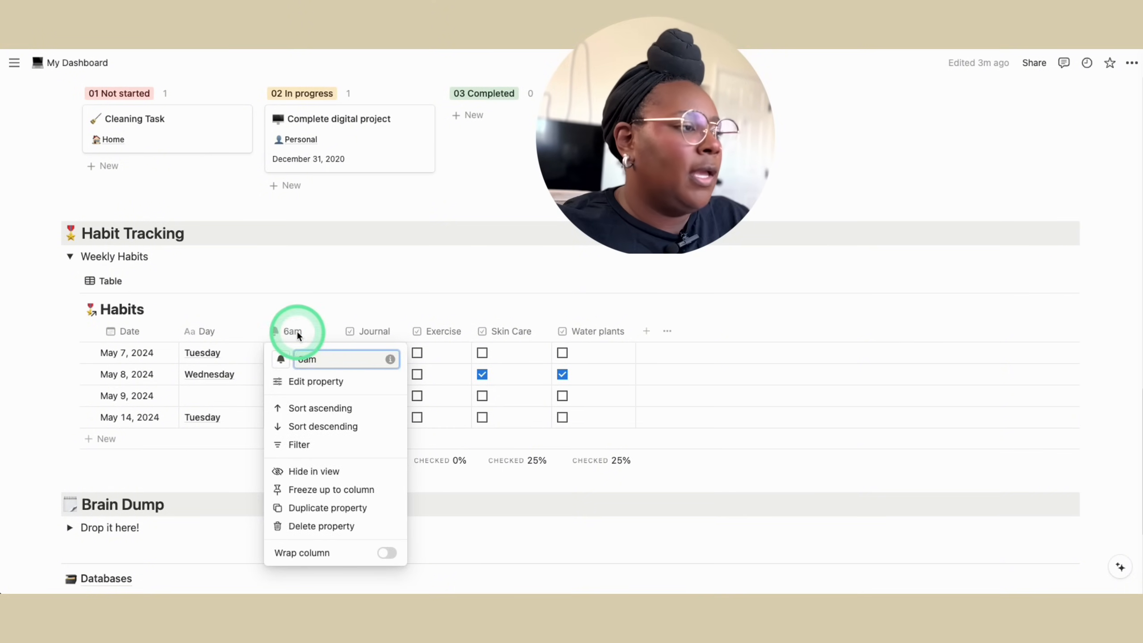
text(8)
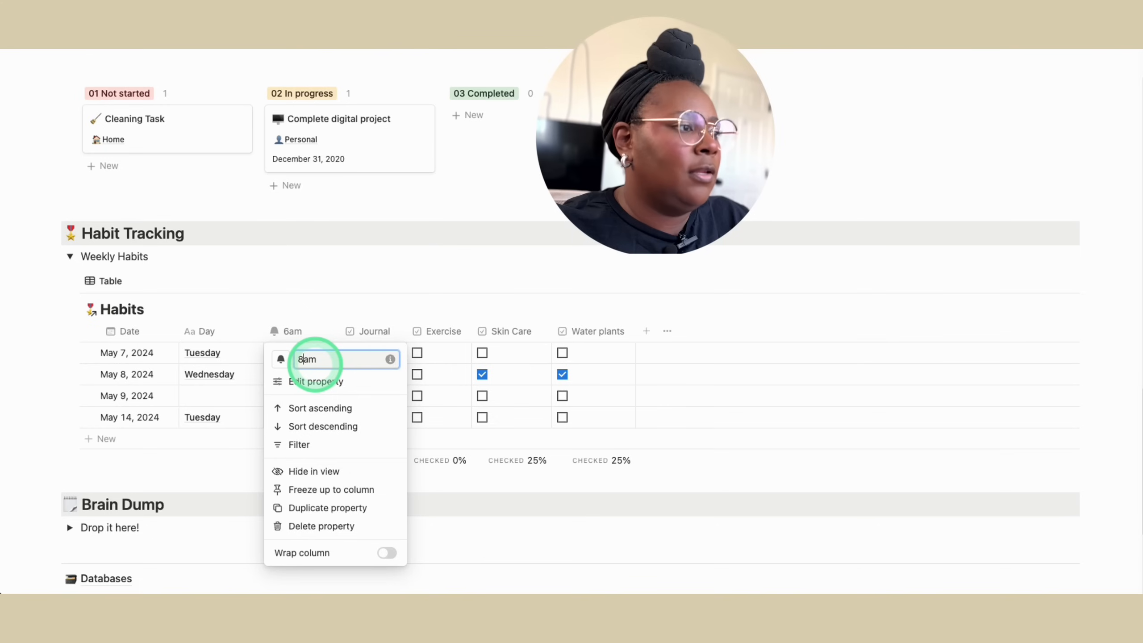
click(281, 359)
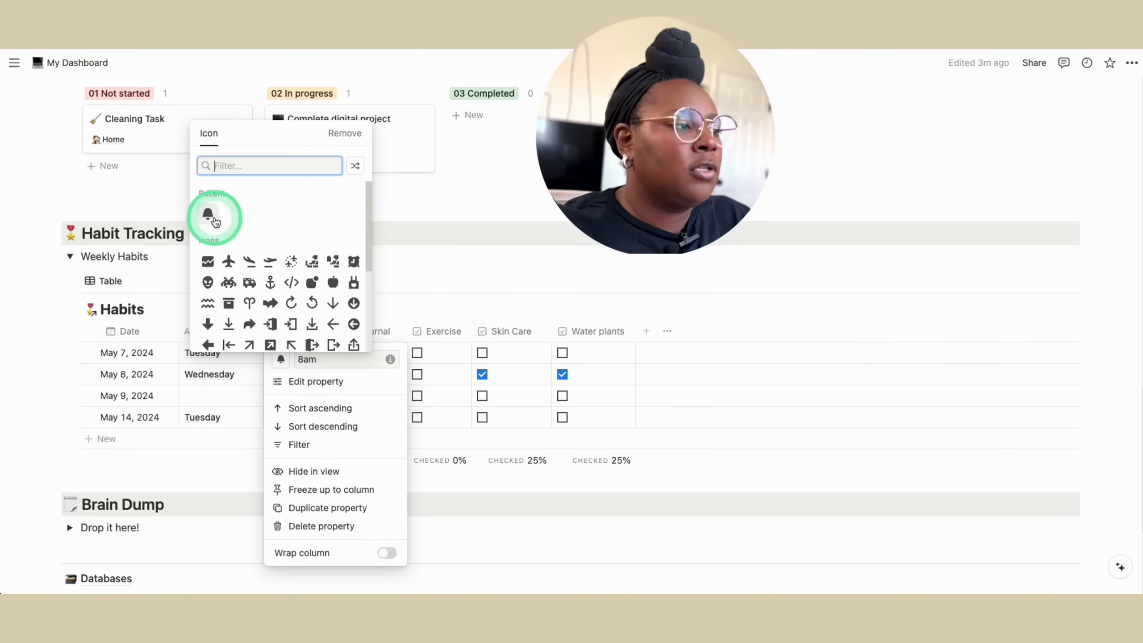
click(343, 133)
click(365, 287)
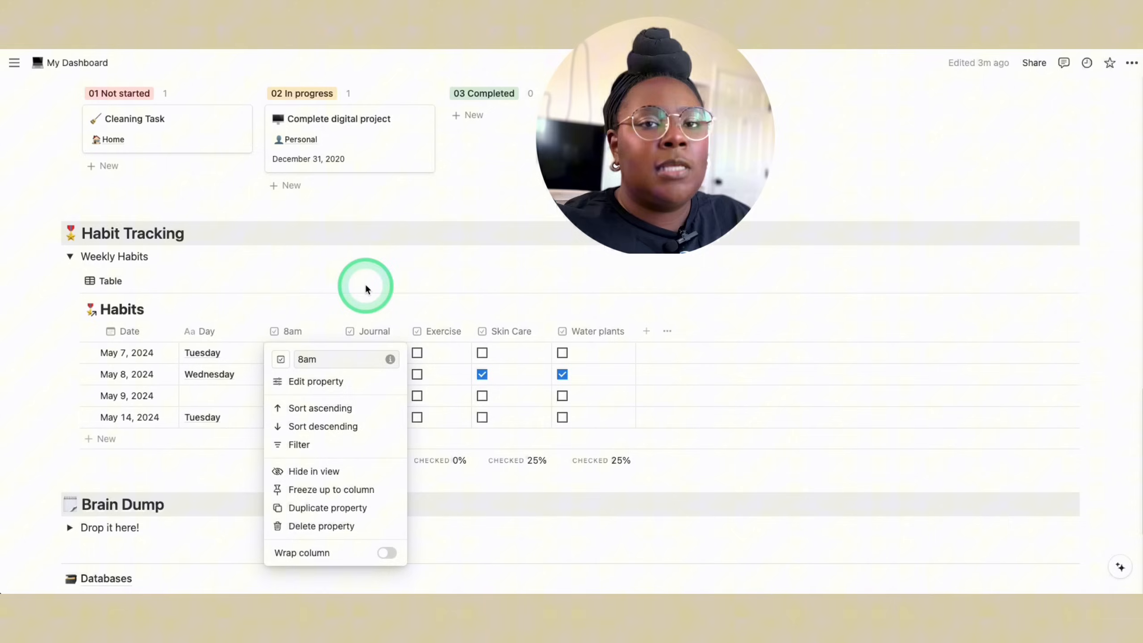
click(324, 315)
Toggle the 8am checkboxes across the Habits rows, leaving only May 8 and May 14, 2024 checked
click(274, 395)
click(274, 417)
click(274, 352)
click(274, 353)
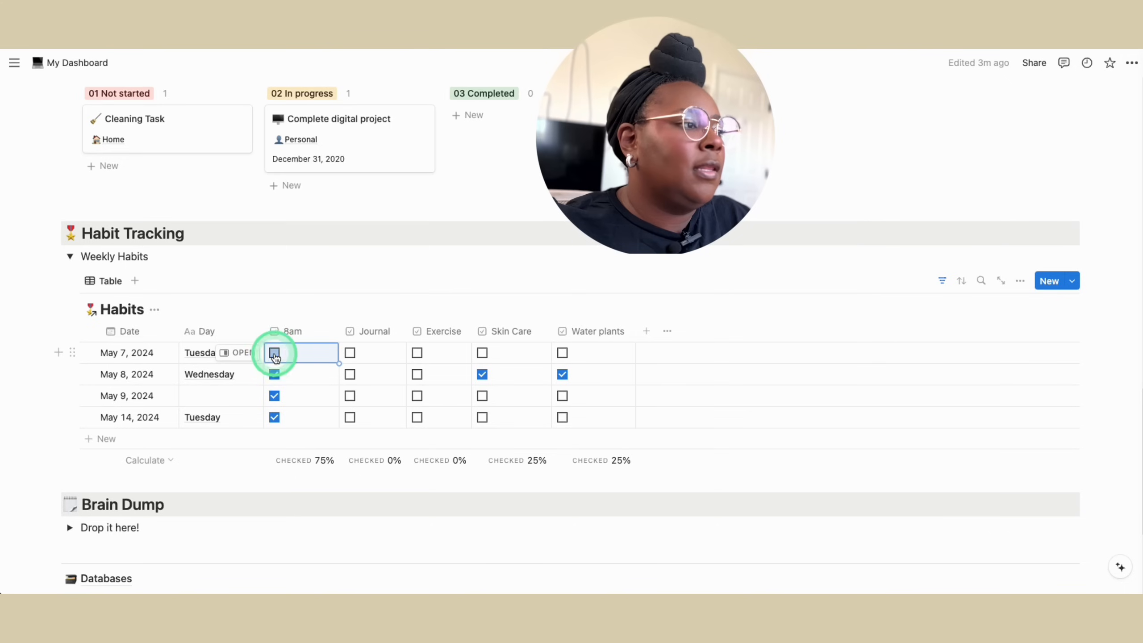
click(274, 375)
click(274, 395)
click(275, 420)
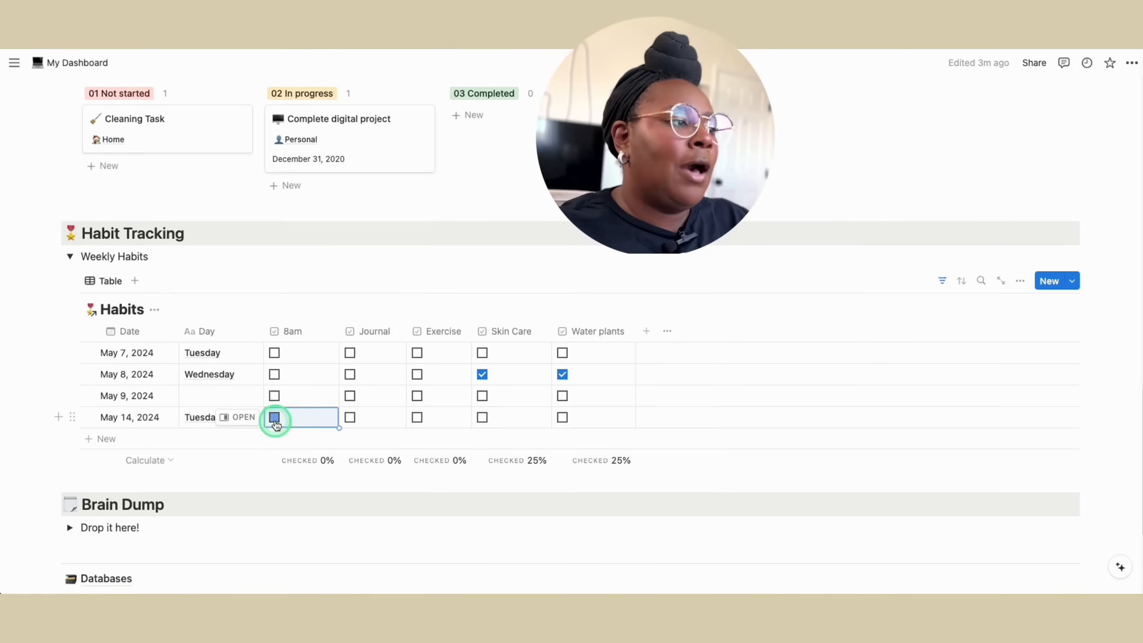
click(275, 420)
click(275, 374)
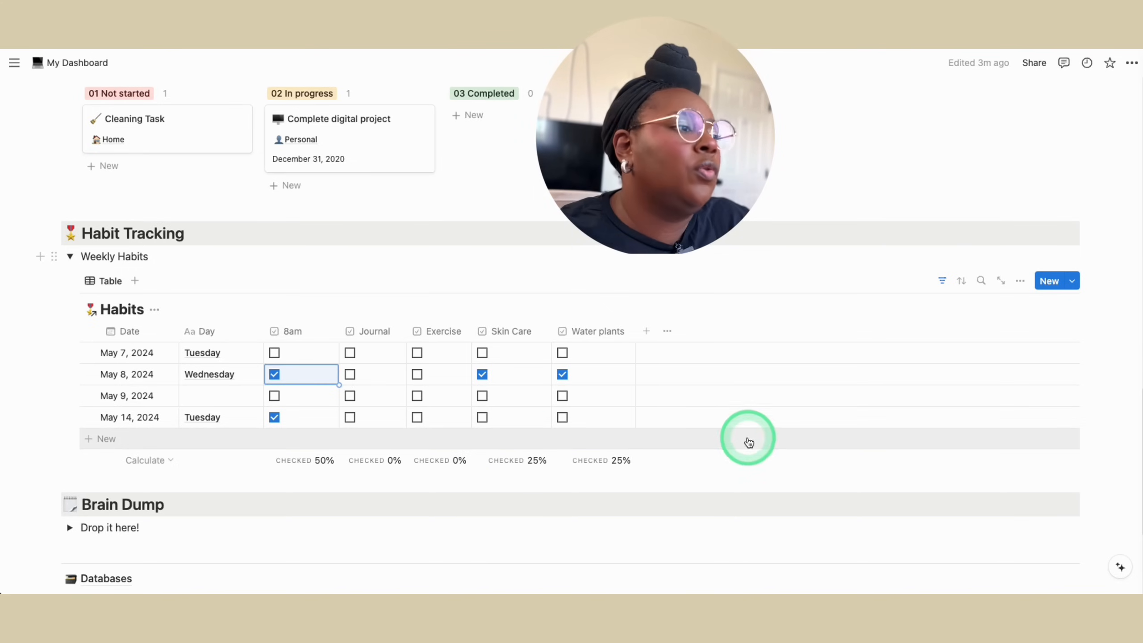
Add a blank row at the end of the Habits table and delete it
click(108, 439)
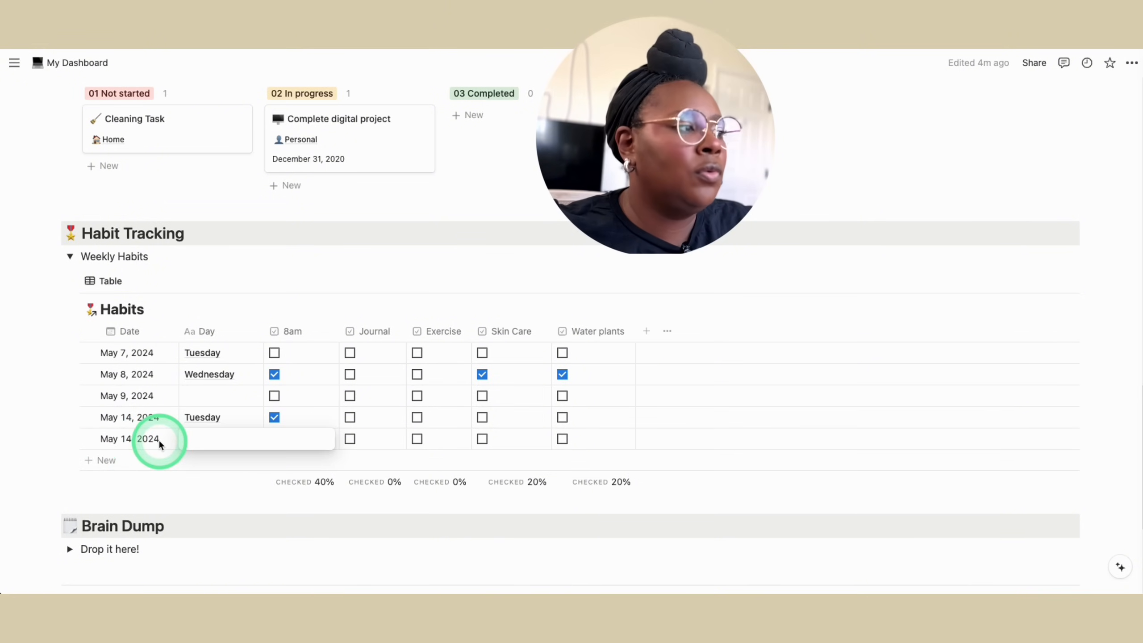
click(73, 440)
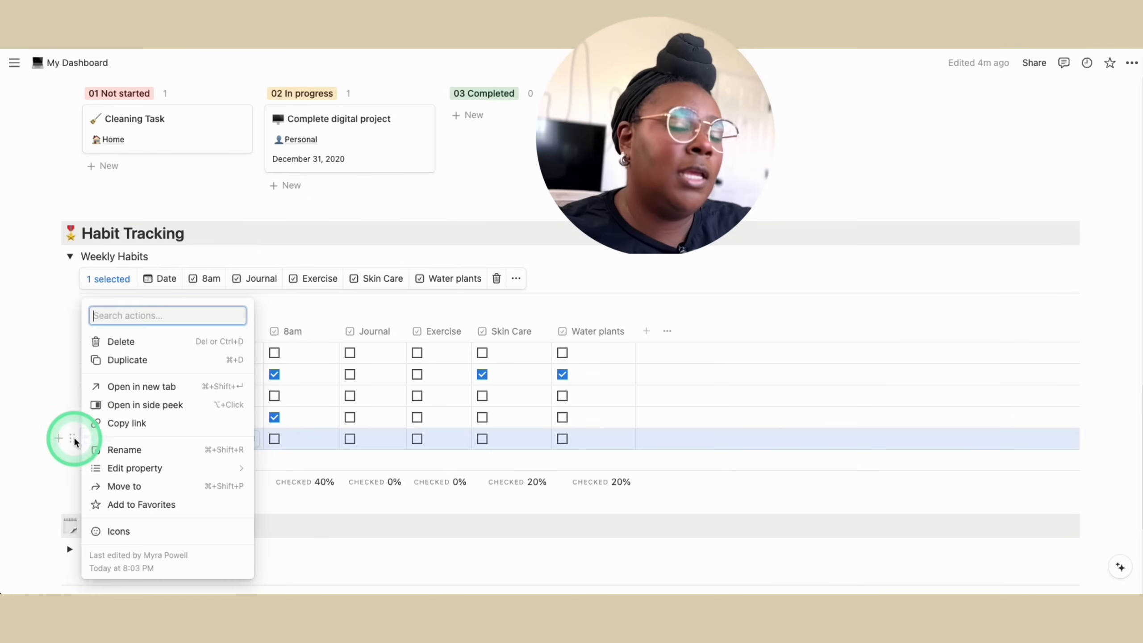
click(121, 341)
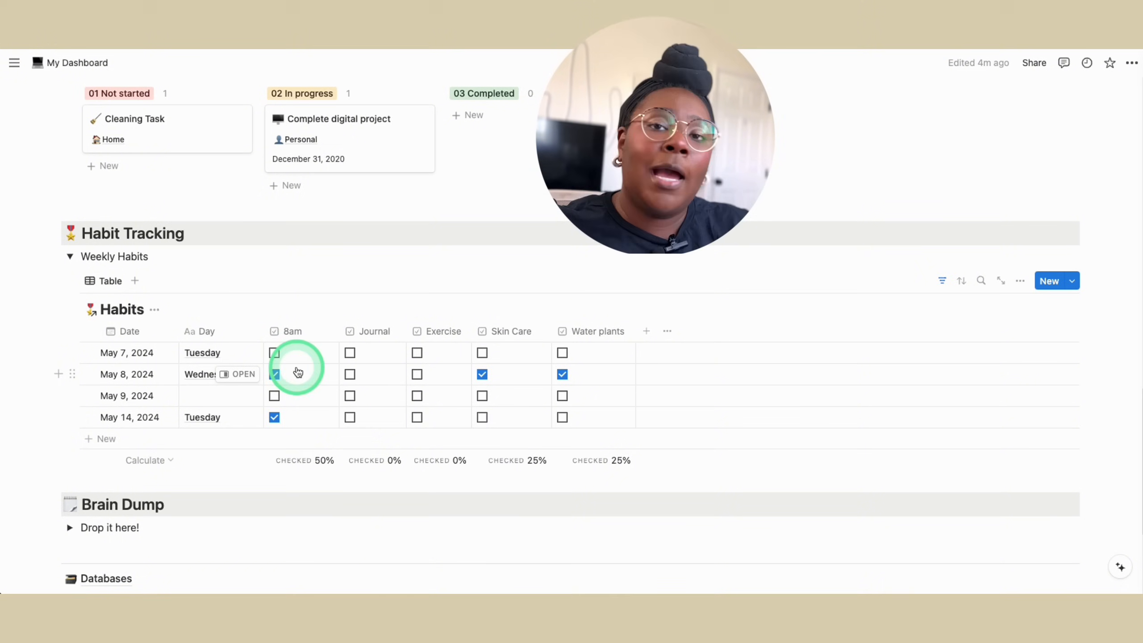
Check the 8am habit in the May 7 and May 9, 2024 rows
click(275, 353)
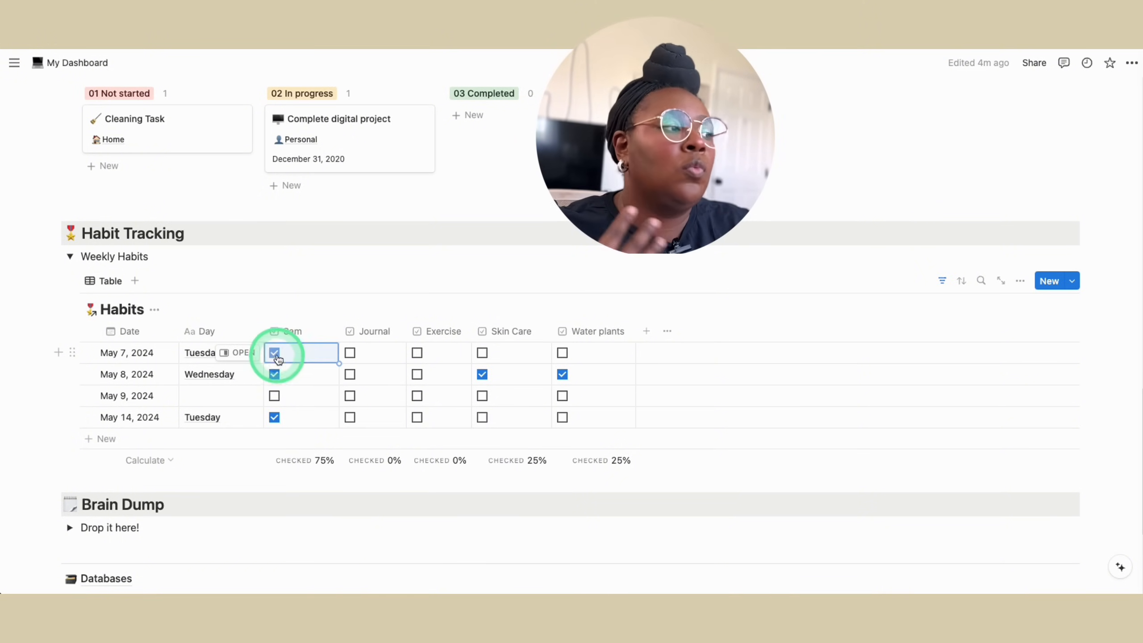
click(275, 396)
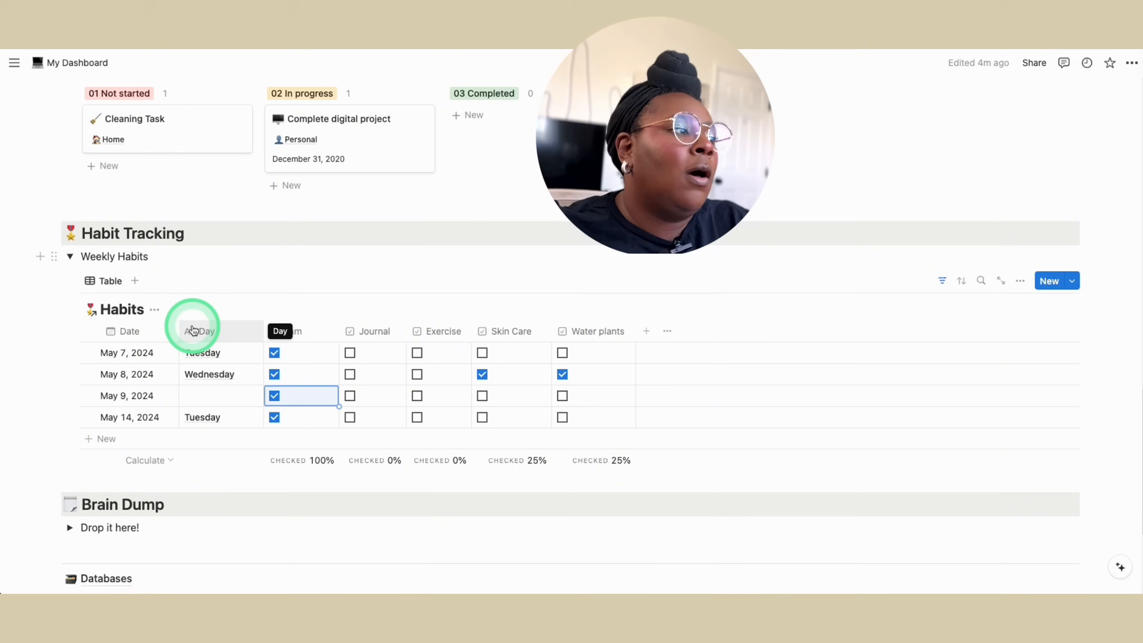
Collapse the Weekly Habits toggle and expand the Drop it here! toggle under Brain Dump
click(71, 257)
click(70, 258)
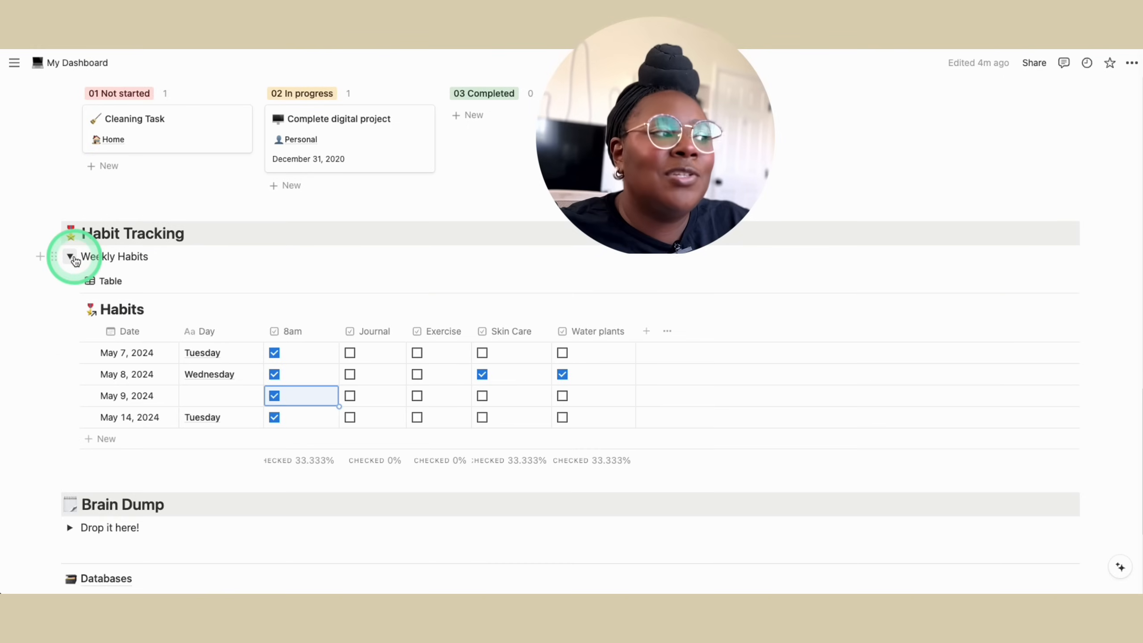
click(70, 257)
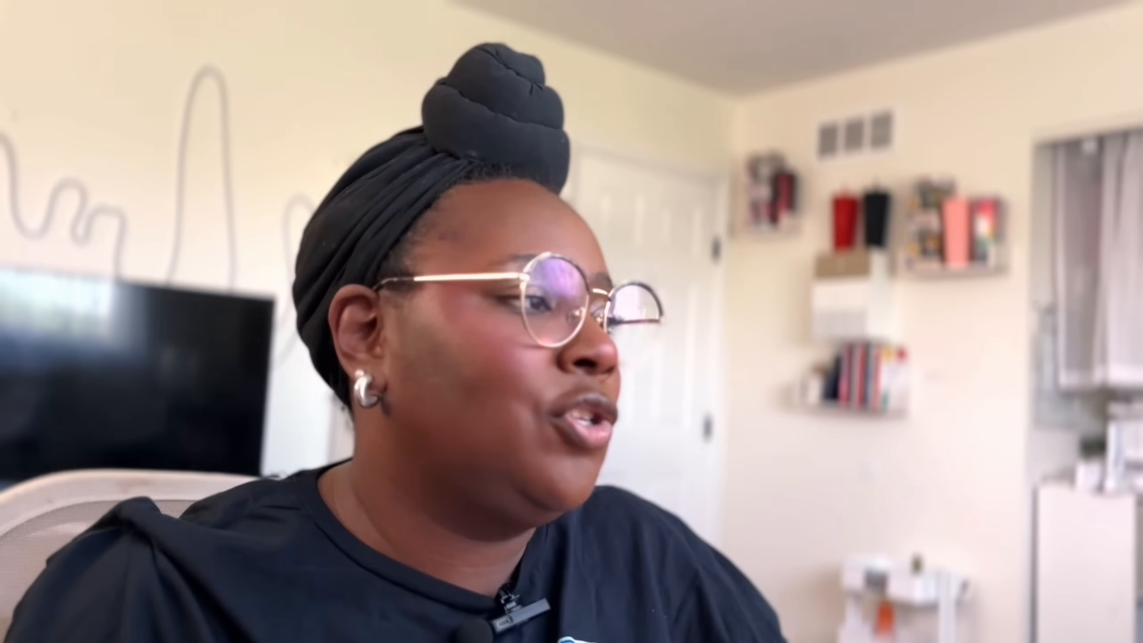
click(74, 318)
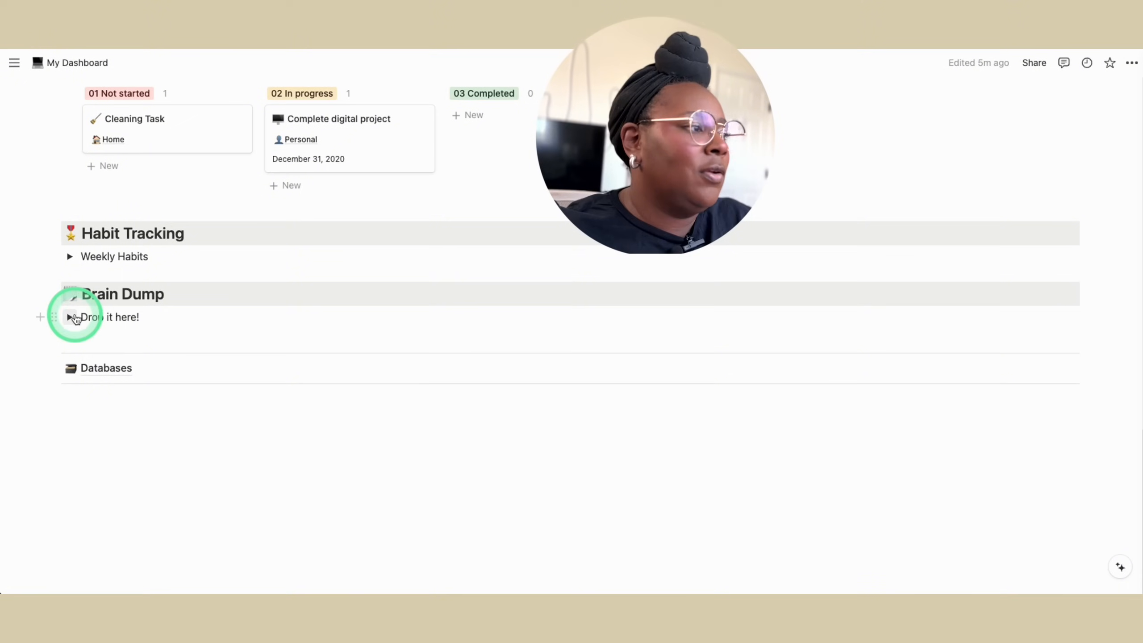
click(71, 319)
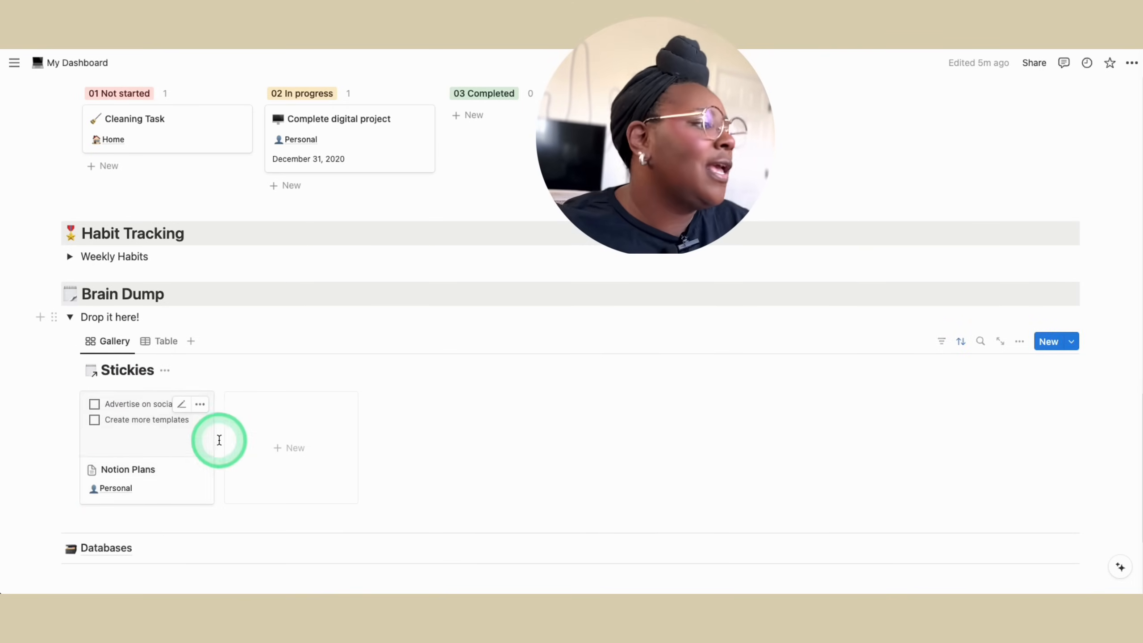
Open the Notion Plans sticky, start an empty line below its checklist and look through the available block types
click(176, 472)
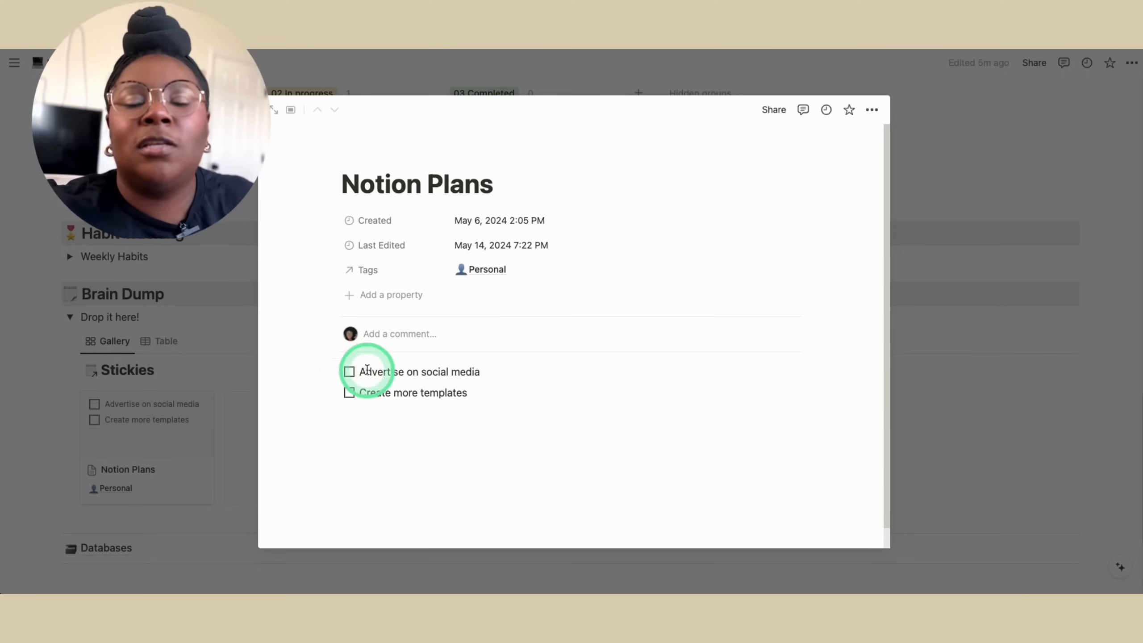
click(524, 432)
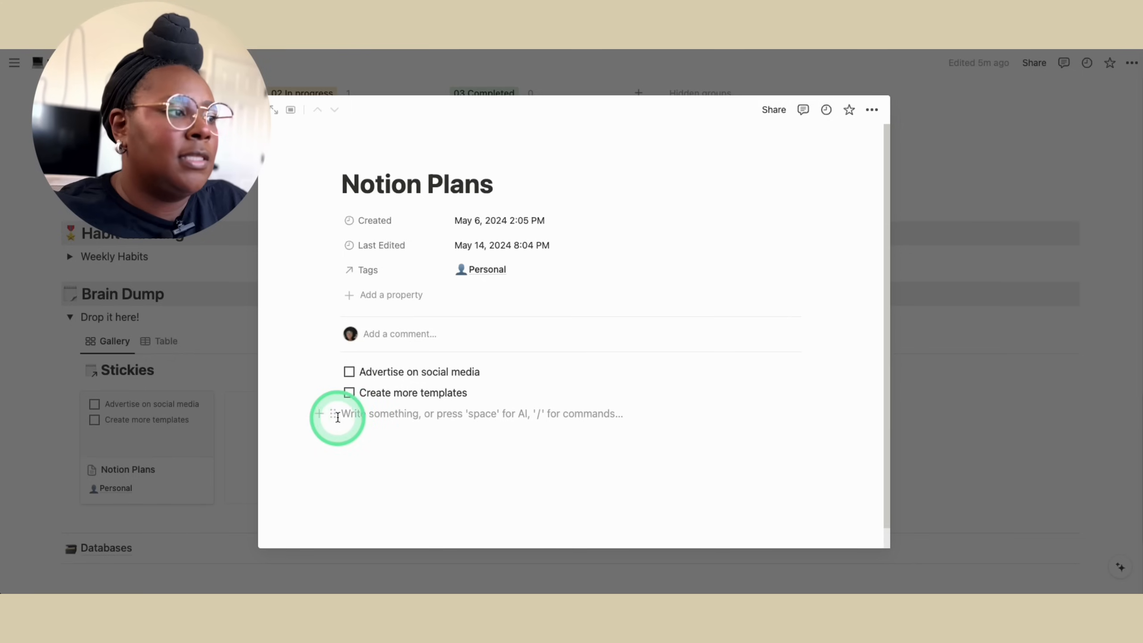
click(321, 414)
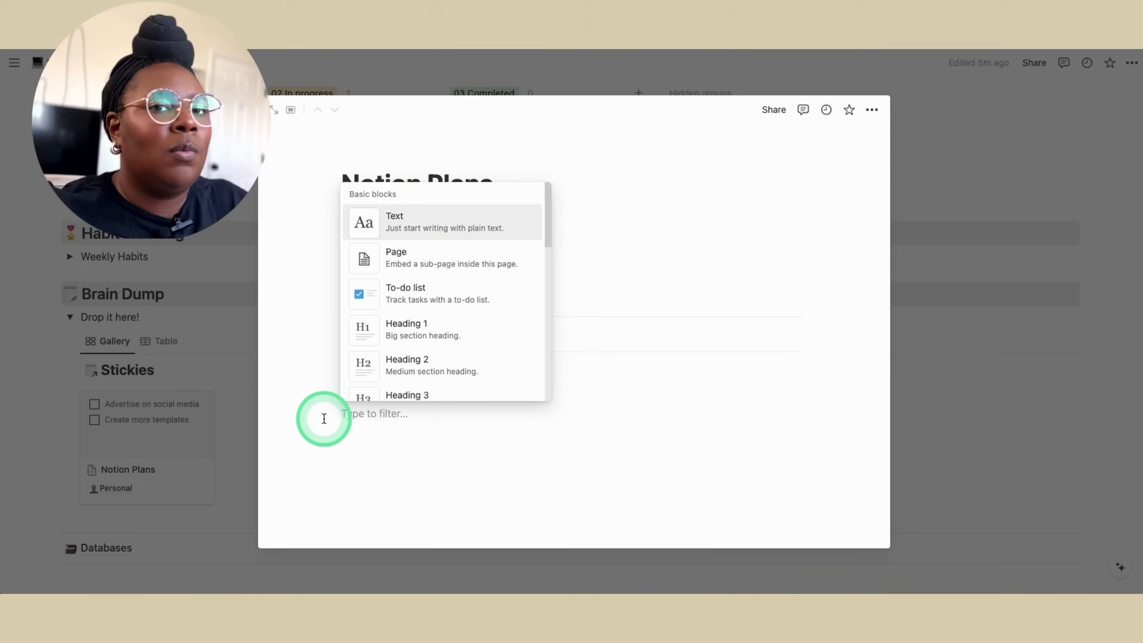
scroll(422, 360, down, 5)
scroll(423, 361, up, 5)
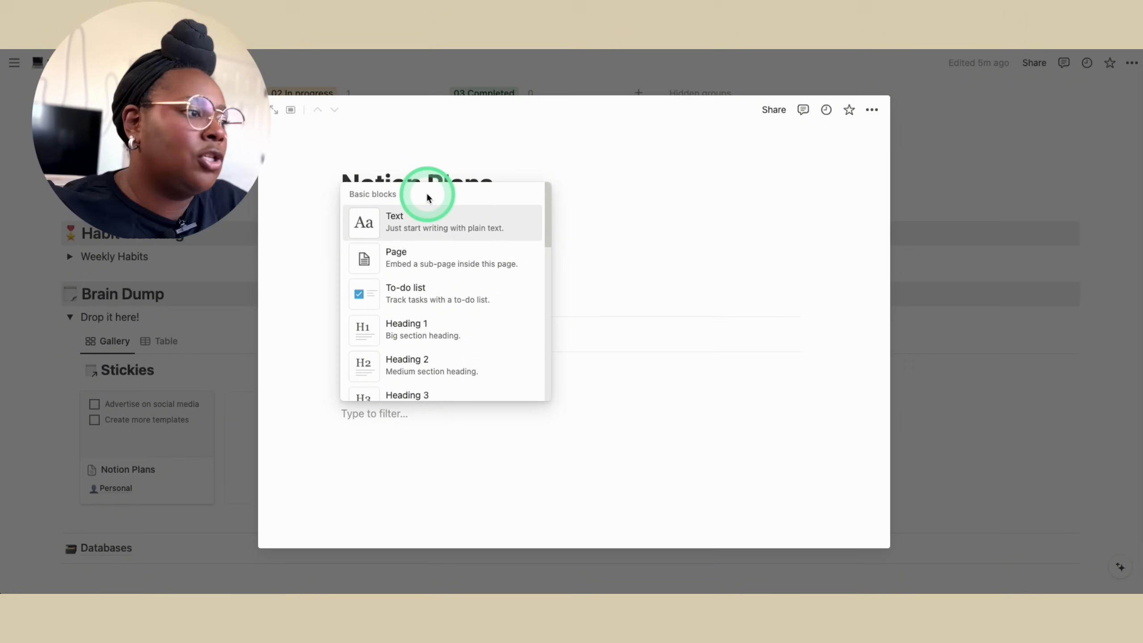
click(377, 413)
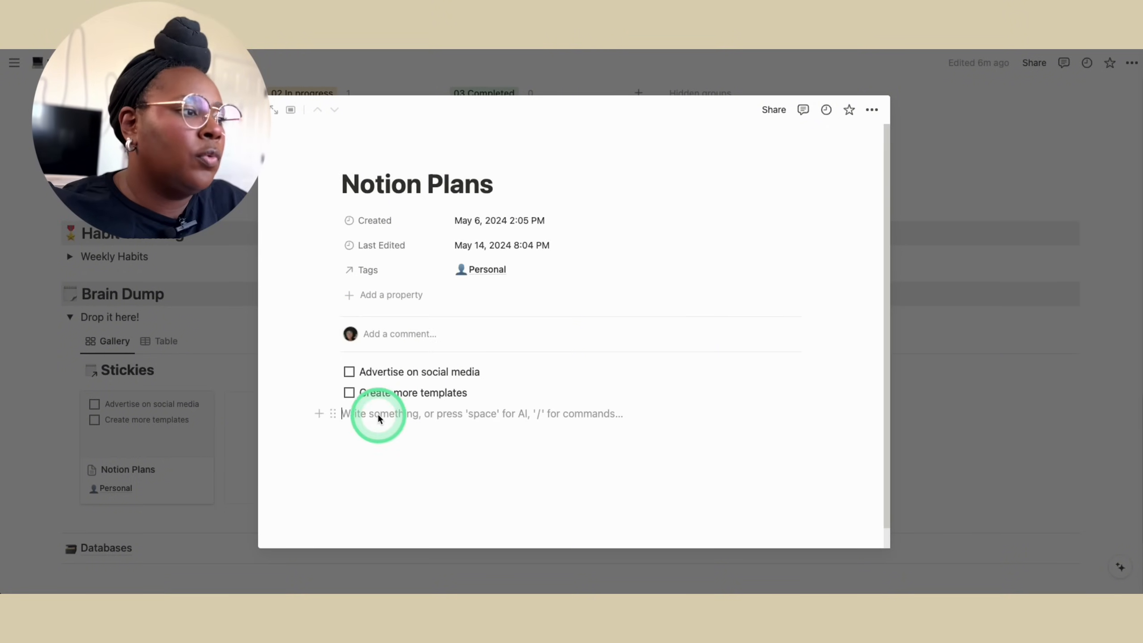
Insert an image block below the Notion Plans checklist and look through its embed link and GIPHY sources
click(324, 412)
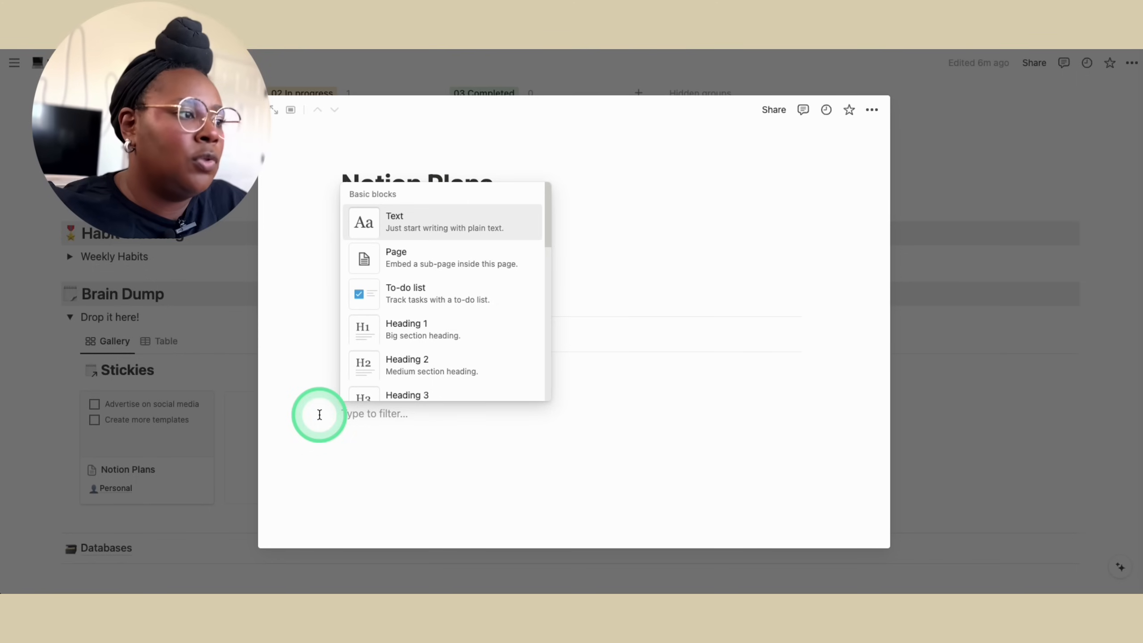
scroll(444, 331, down, 3)
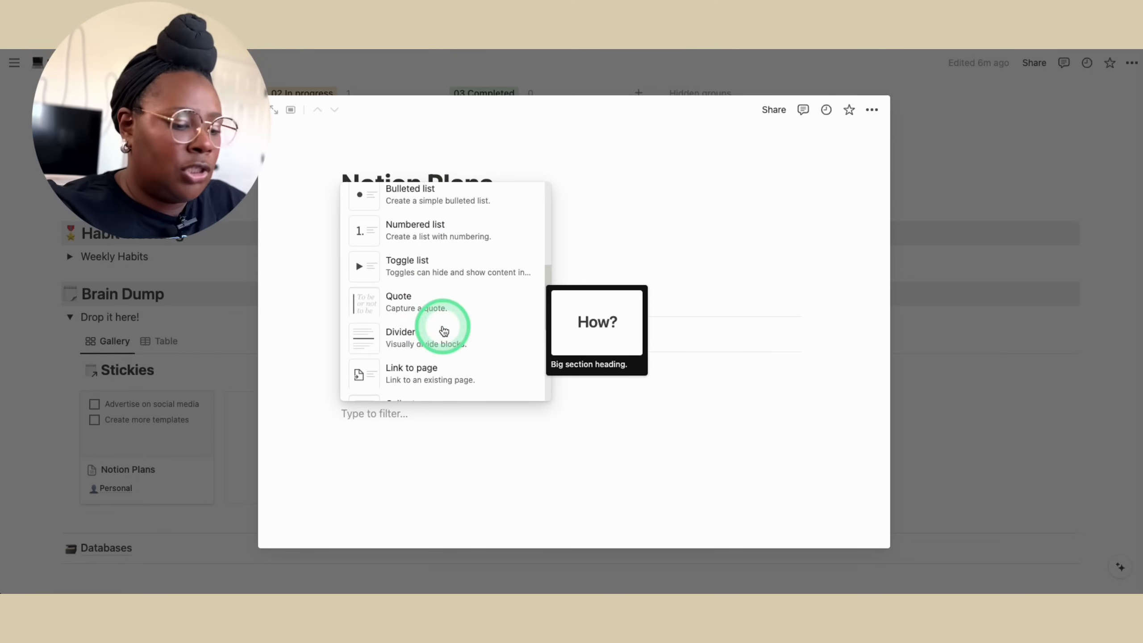
scroll(445, 338, down, 5)
click(453, 349)
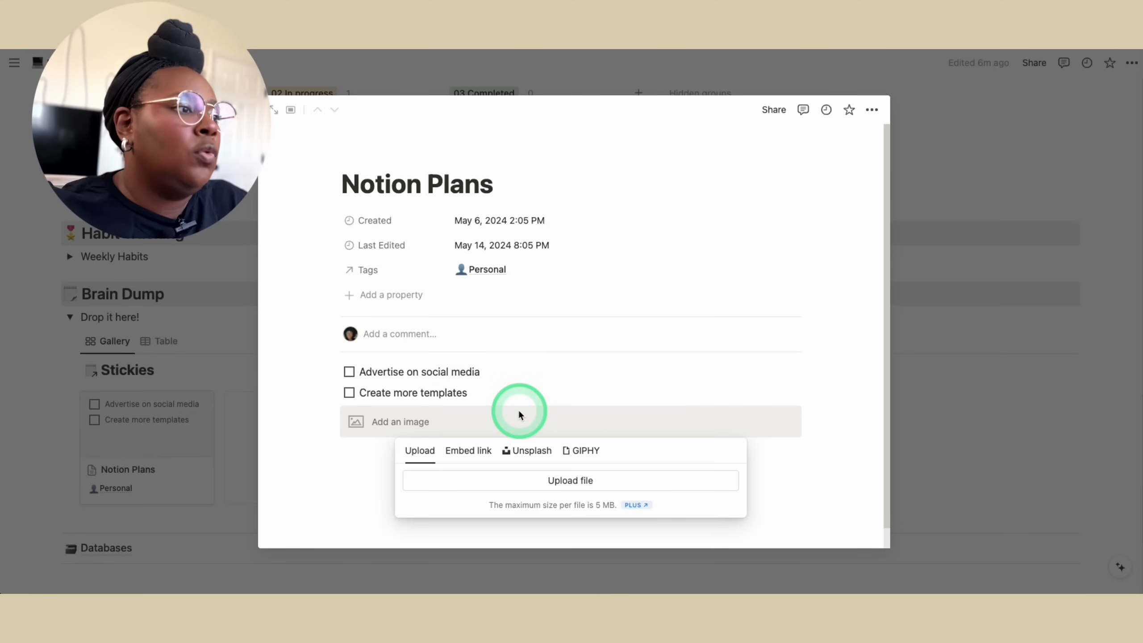
click(470, 452)
click(586, 453)
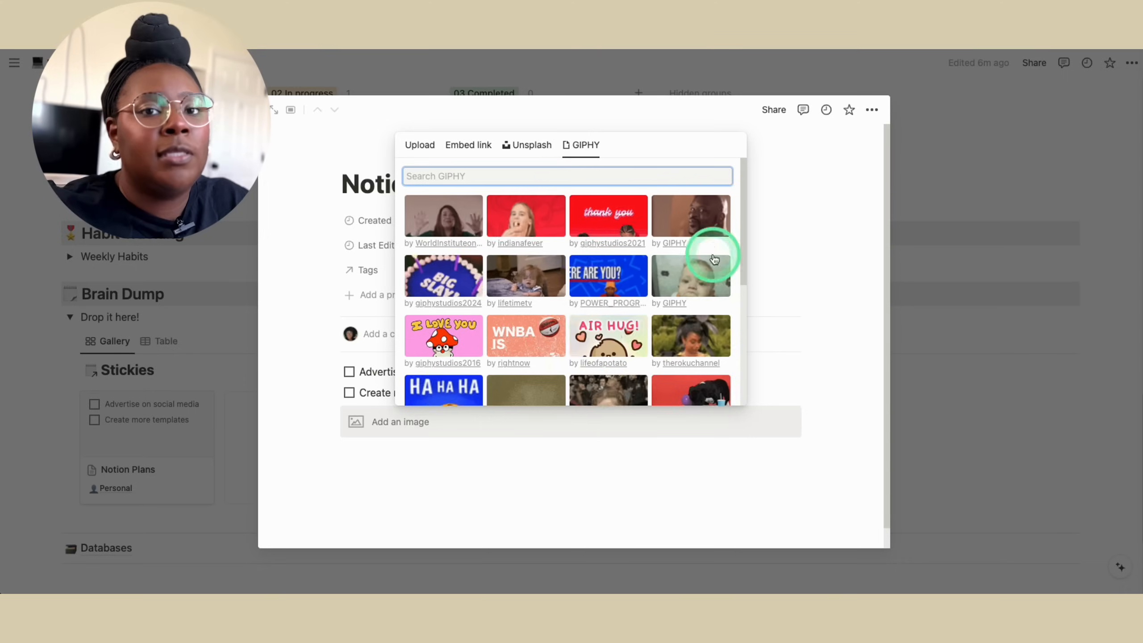
click(419, 146)
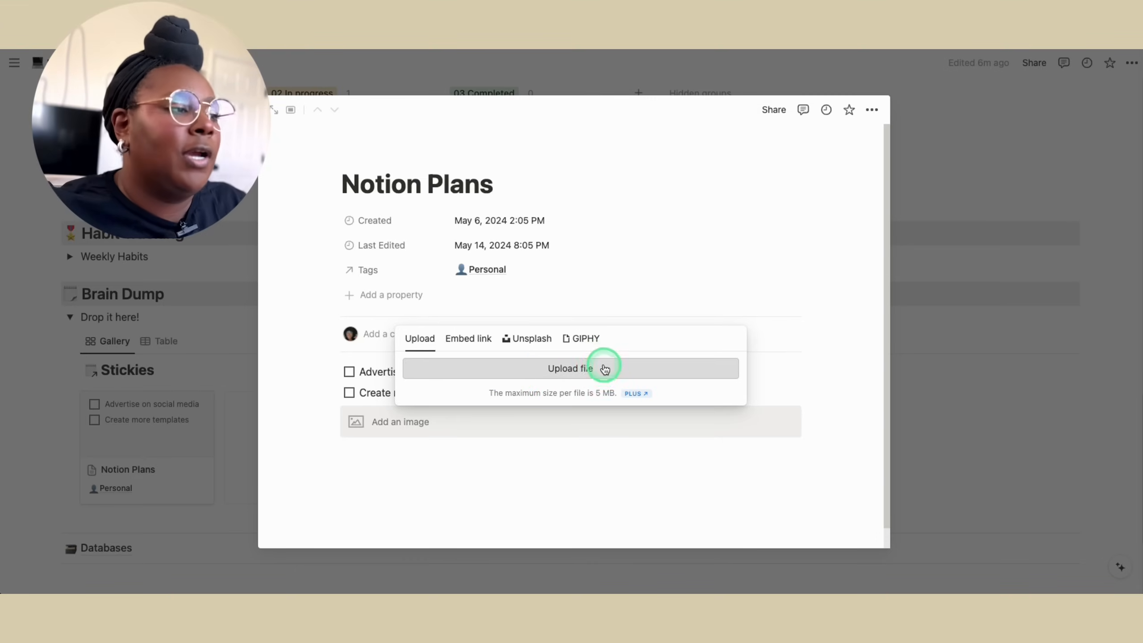
Upload airplane.png from the Desktop into the image block and view it on the page
click(604, 368)
click(485, 227)
click(797, 418)
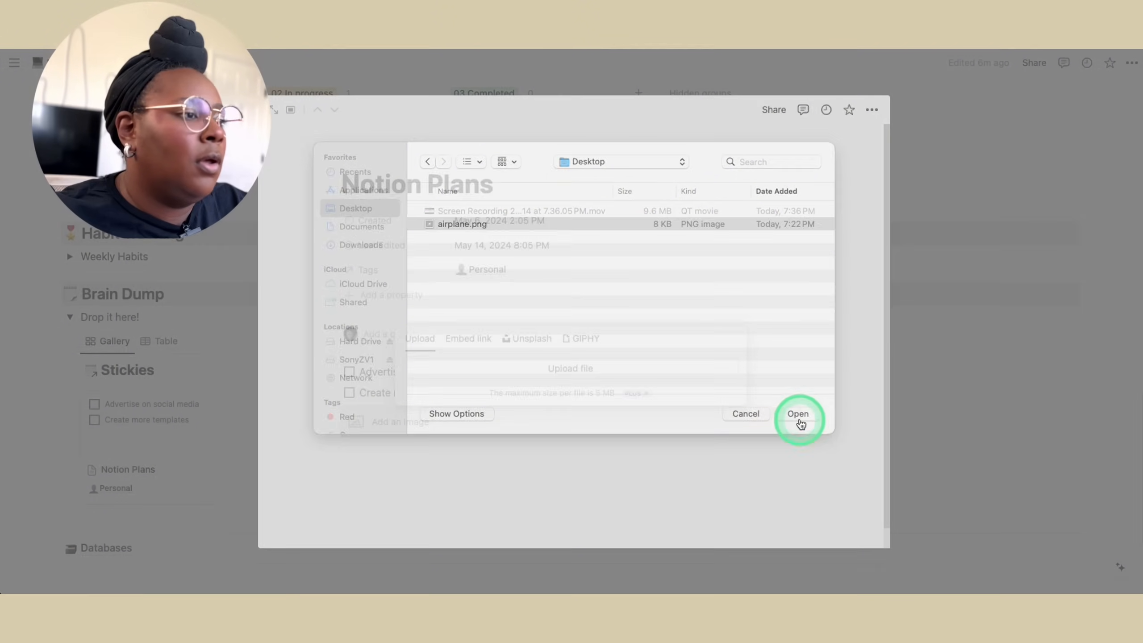
scroll(639, 352, down, 5)
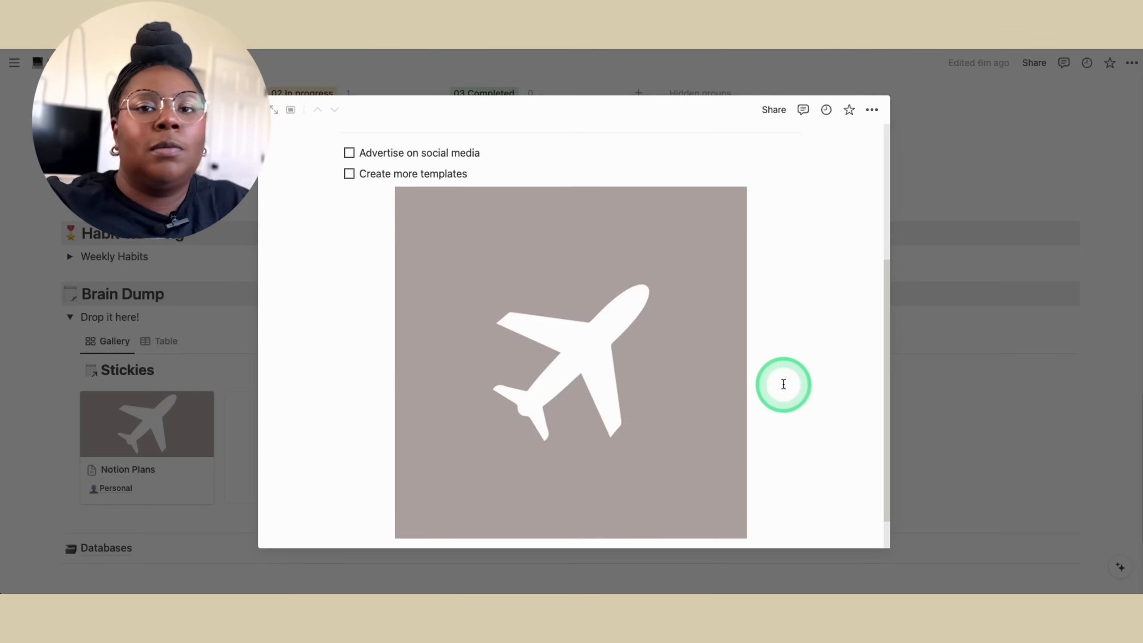
scroll(753, 387, down, 1)
scroll(753, 387, up, 1)
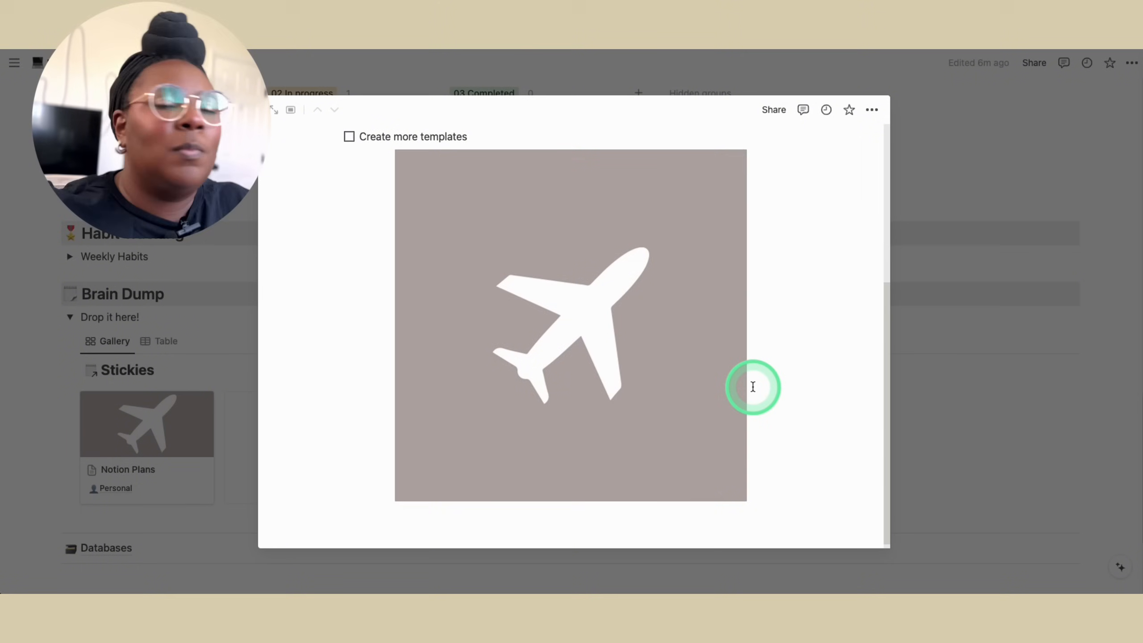
Shrink the airplane image slightly and close the Notion Plans sticky
click(716, 352)
mouse_move(741, 327)
mouse_down()
mouse_move(720, 327)
mouse_move(742, 324)
mouse_up()
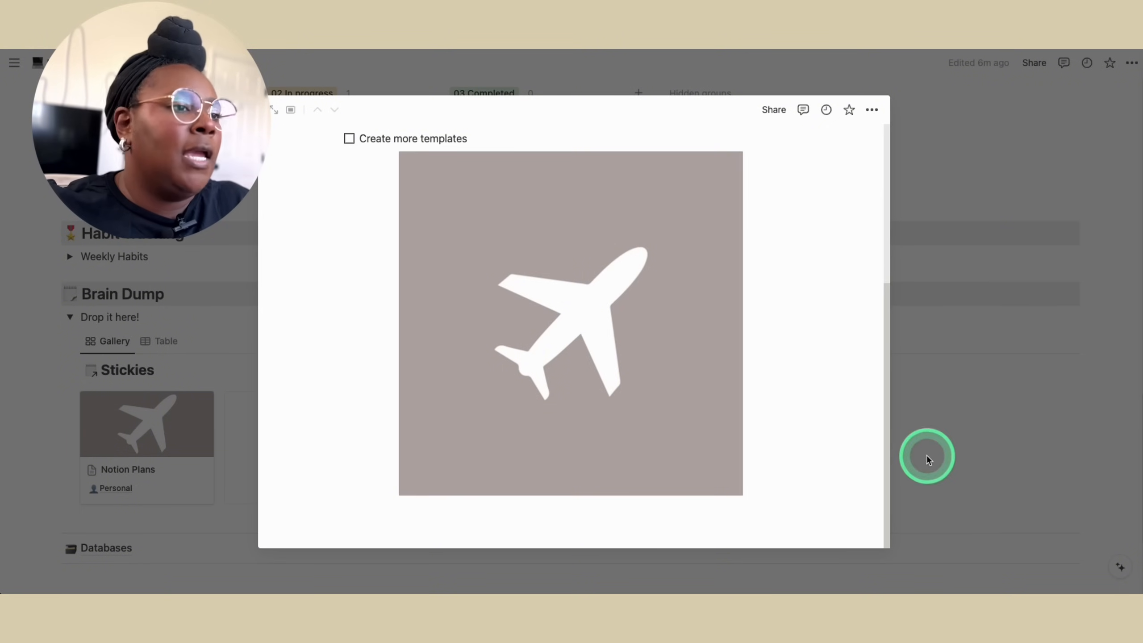
click(974, 378)
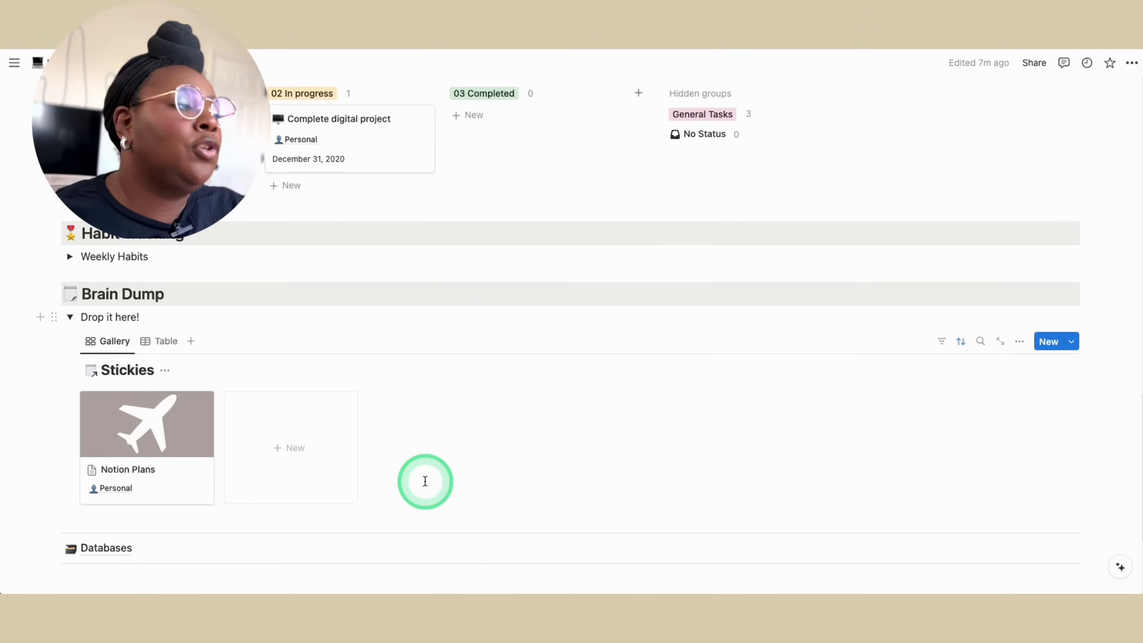
Create a new sticky in the Stickies gallery, tag it Work and title it "My thoughts"
click(297, 450)
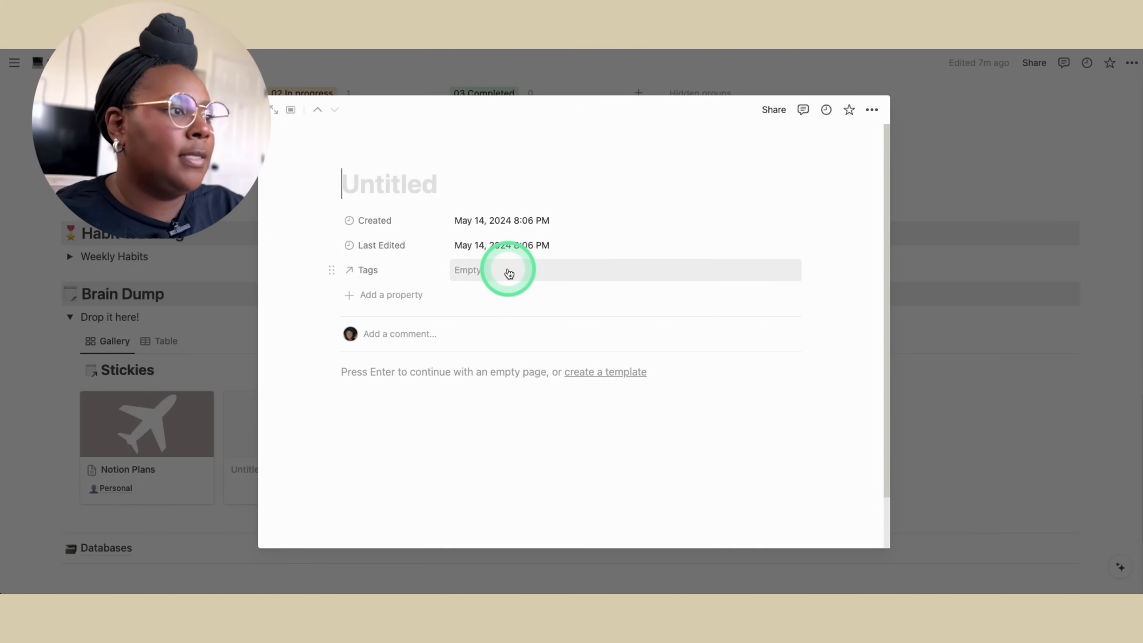
click(478, 272)
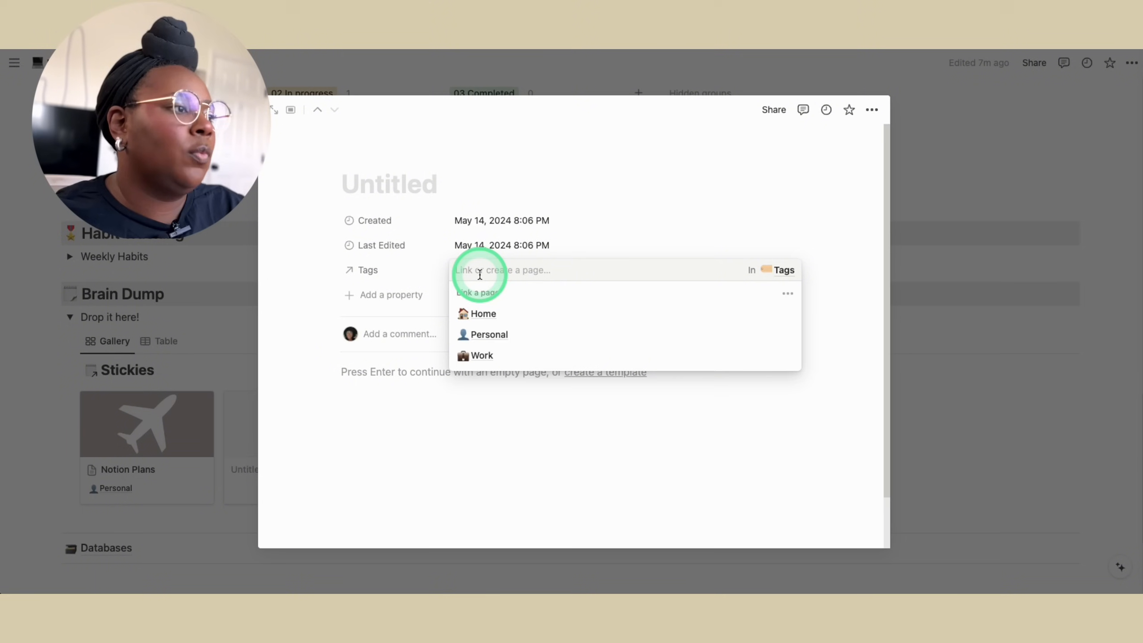
click(477, 357)
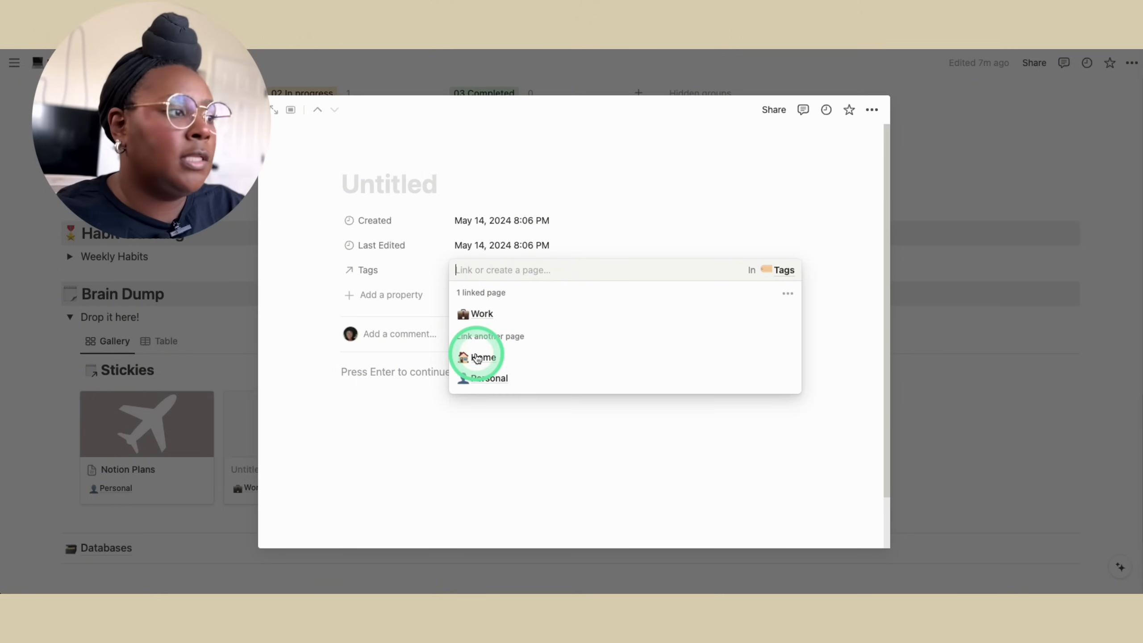
click(412, 185)
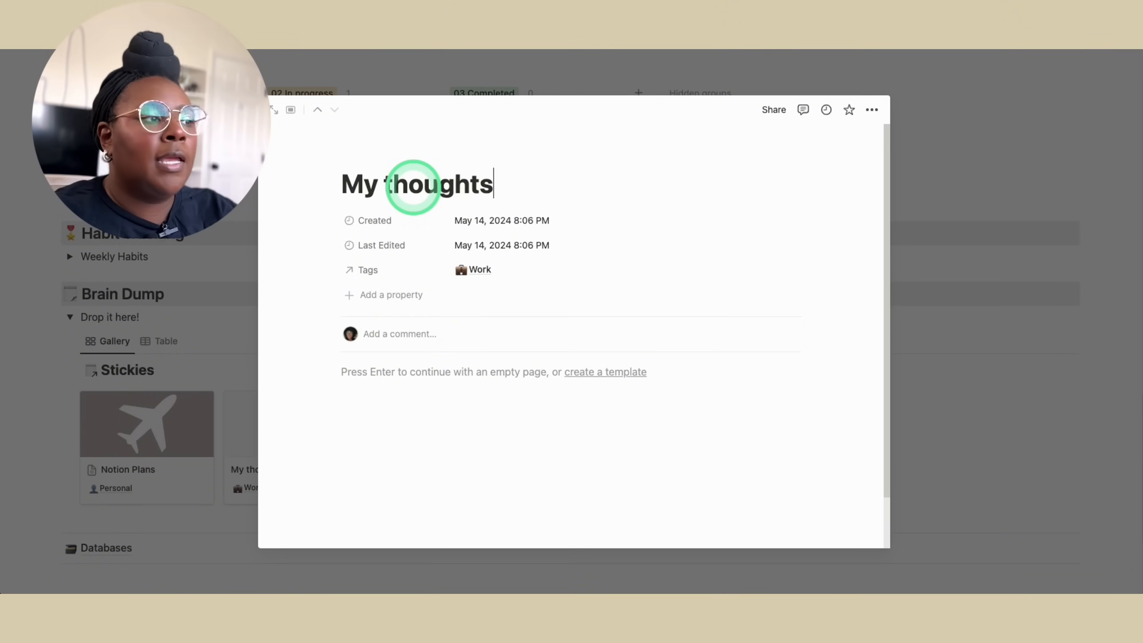
click(370, 383)
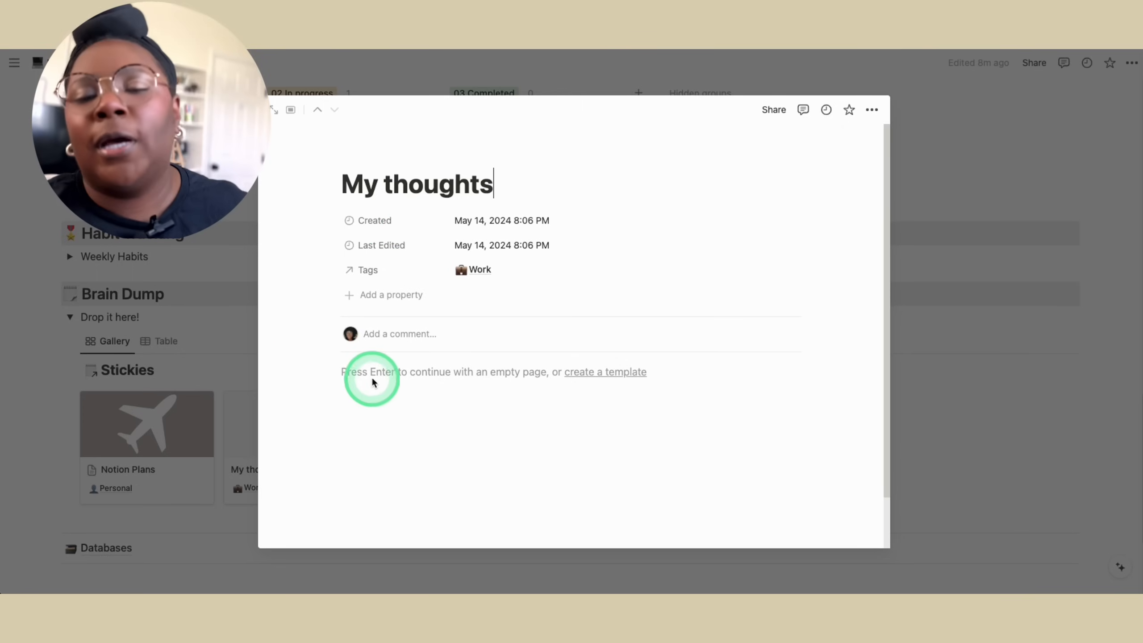
text(kkfghk)
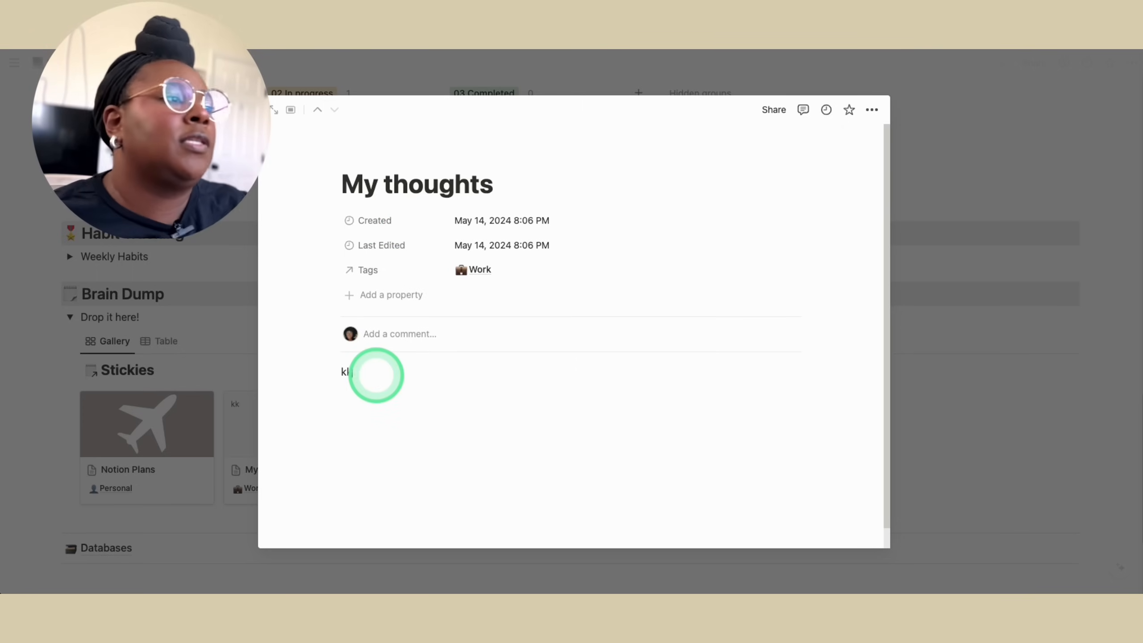
key(BackSpace)
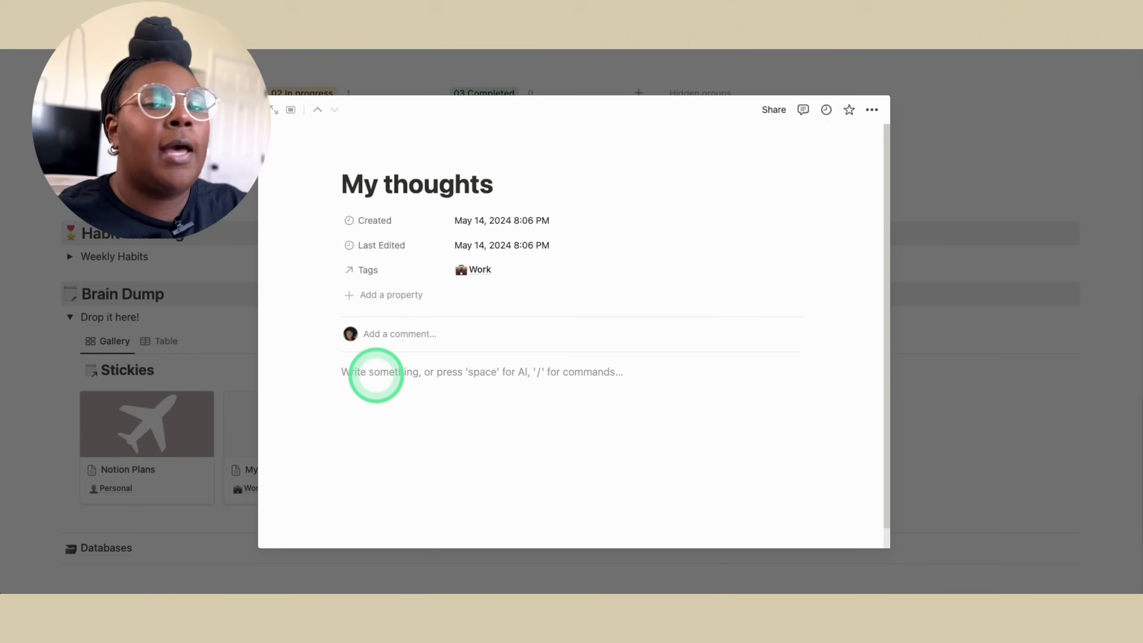
text(/im)
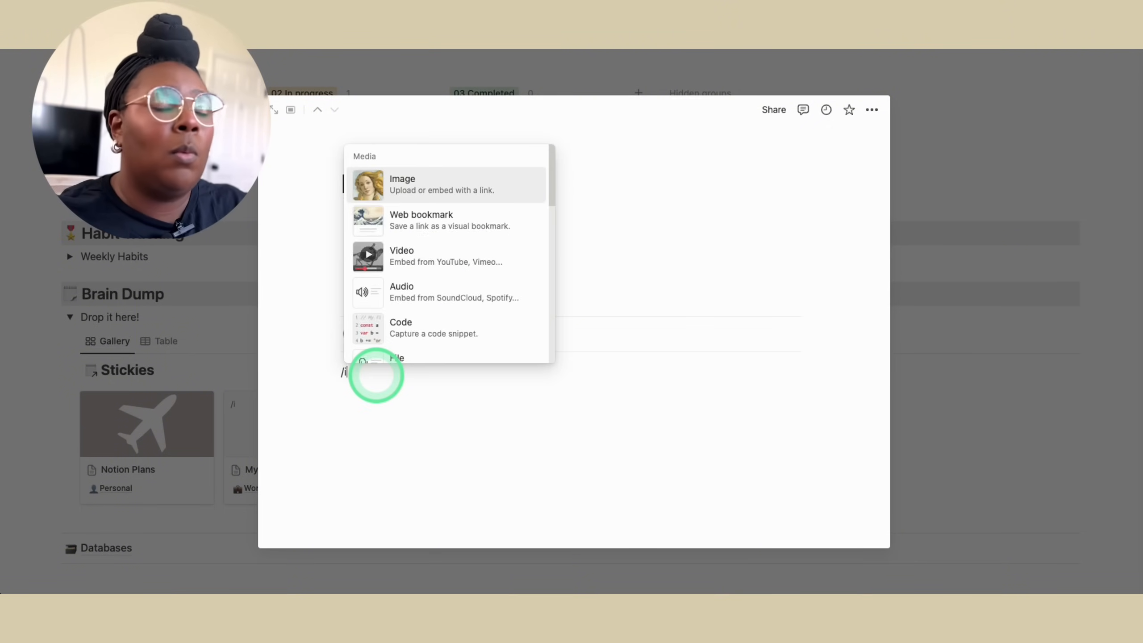
key(BackSpace)
key(BackSpace)
key(BackSpace)
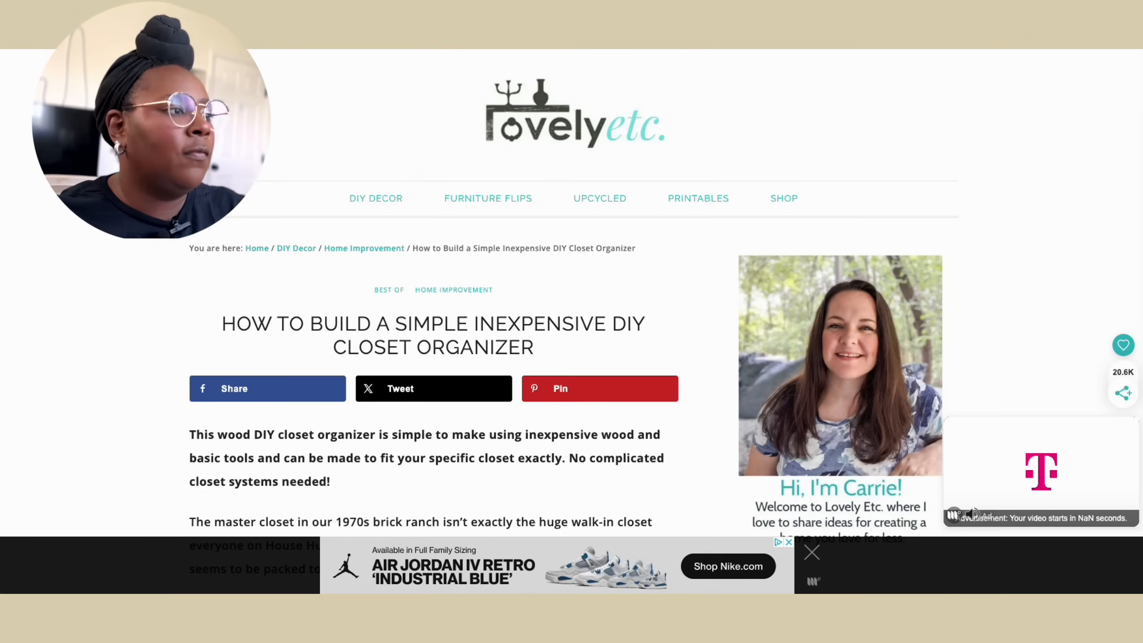
Copy the web address of the Lovely Etc. DIY closet organizer article and add it to the My thoughts sticky as a bookmark
right_click(279, 49)
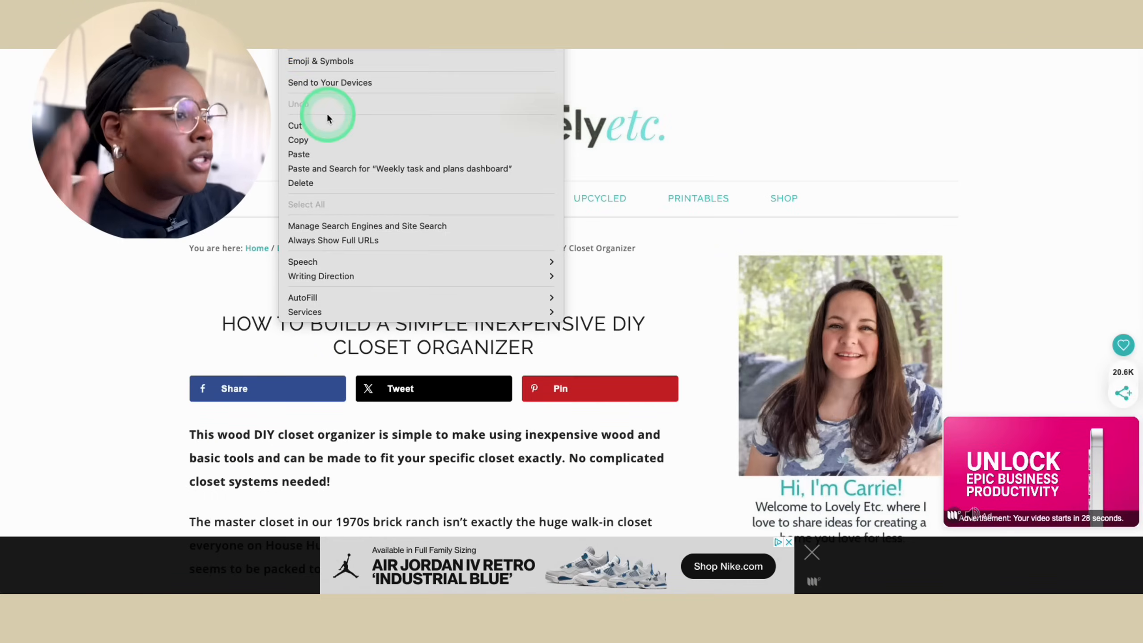
click(324, 139)
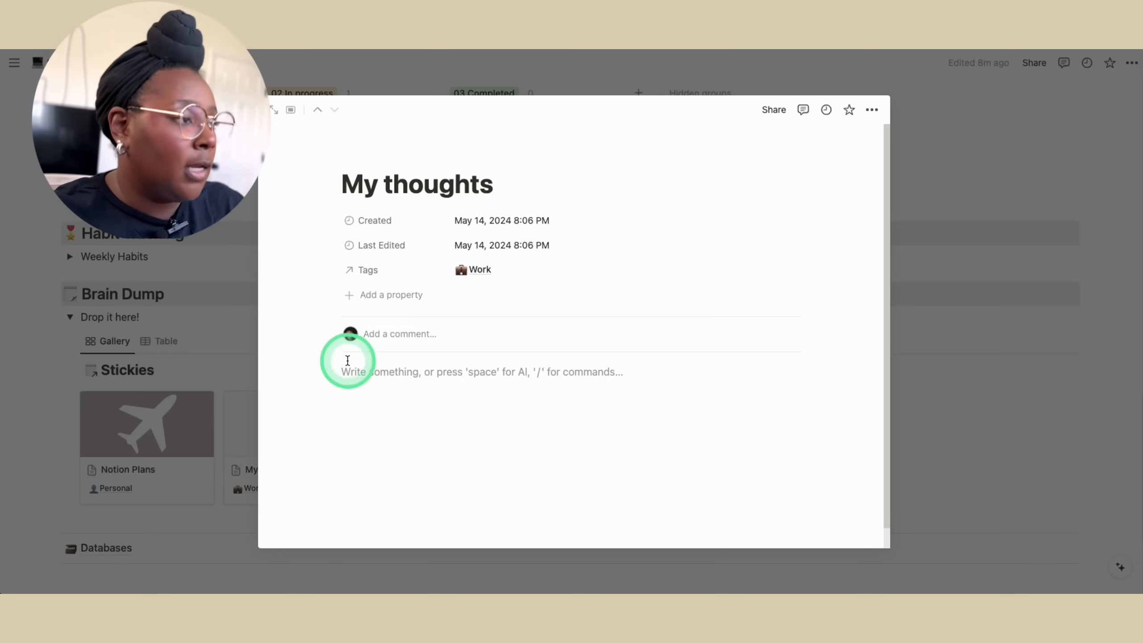
click(353, 378)
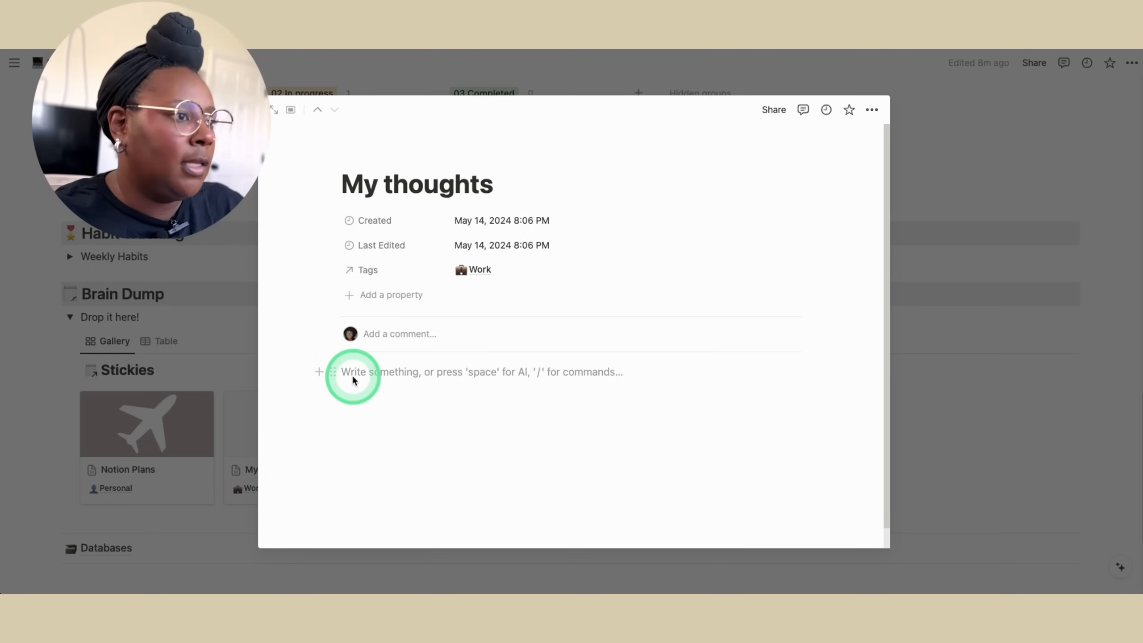
key(ctrl+v)
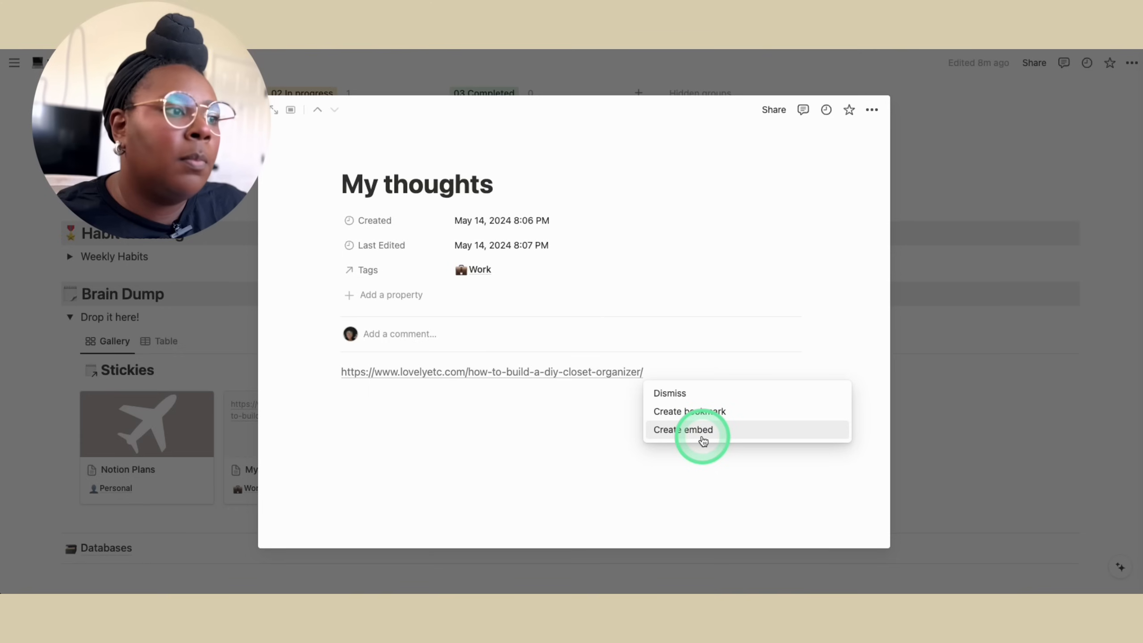
click(756, 417)
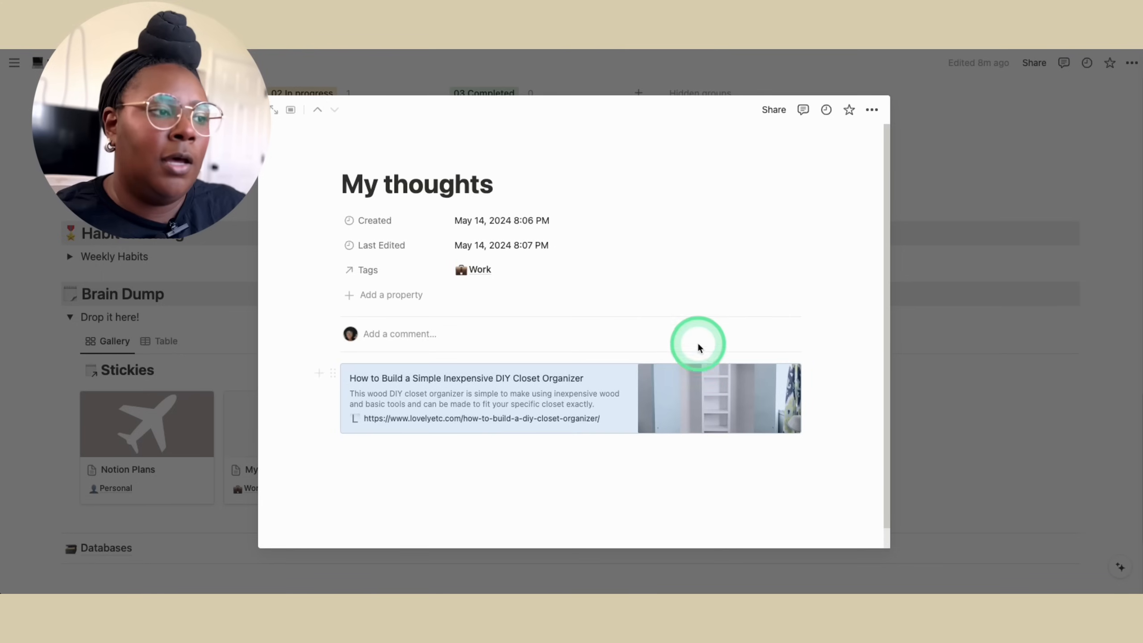
Paste the same closet organizer link on a new line below the bookmark and turn it into an embed
click(840, 455)
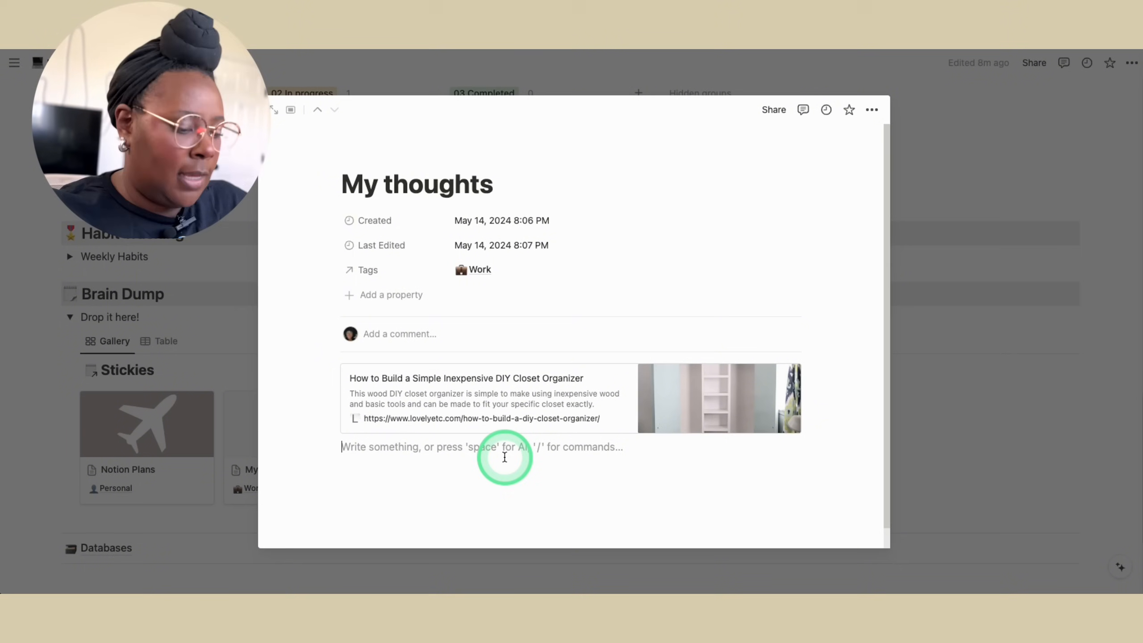
text(/)
key(BackSpace)
key(super+v)
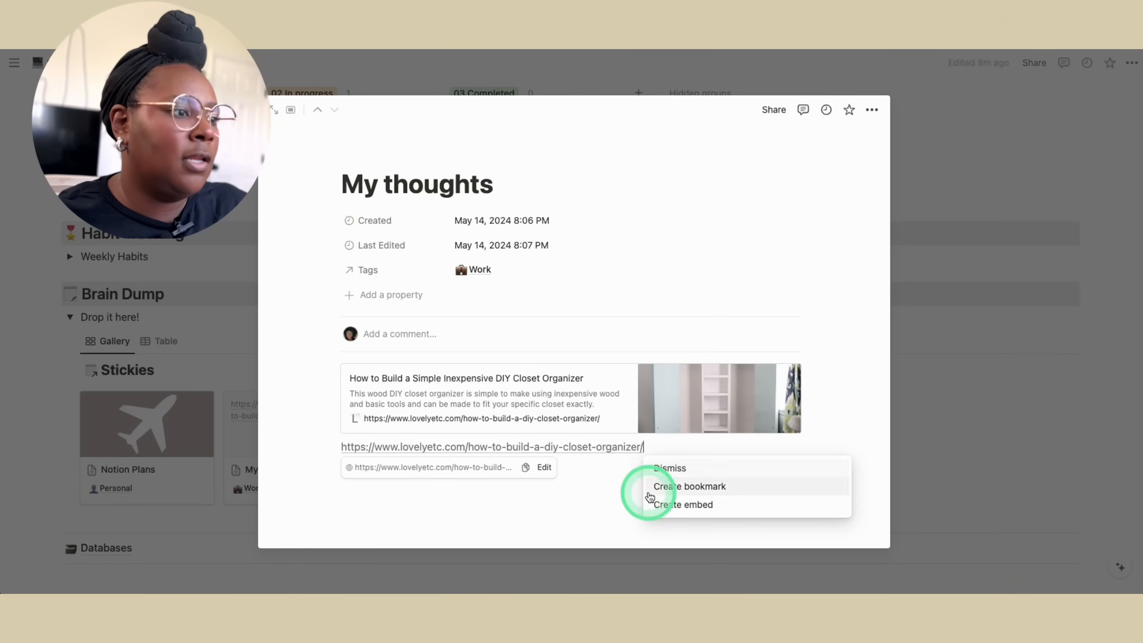
click(670, 508)
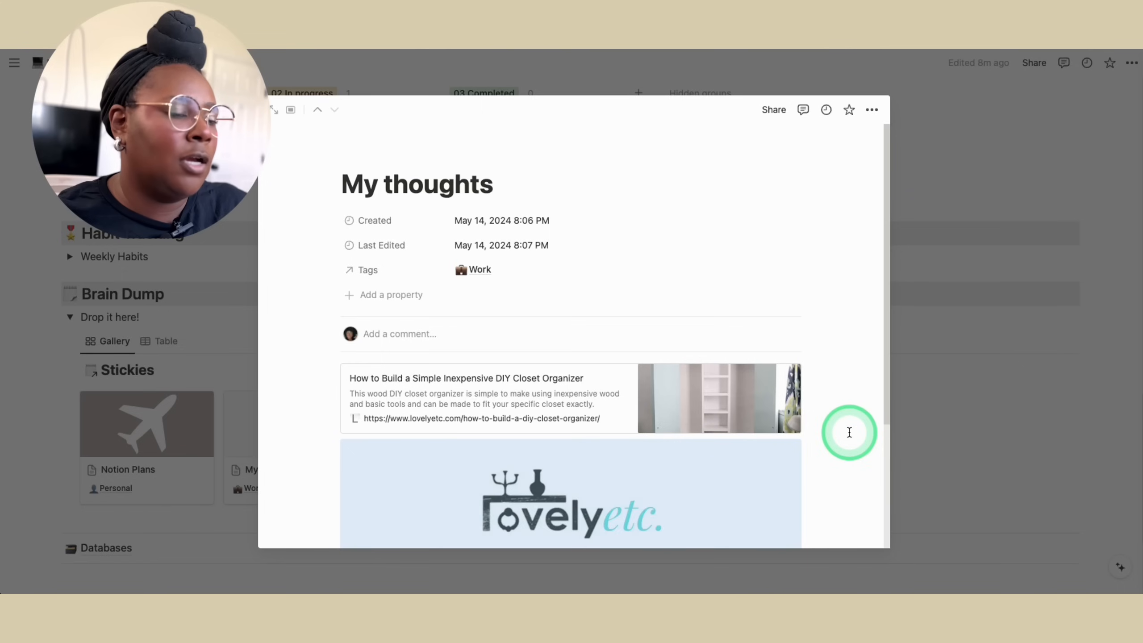
Look through the embedded closet organizer article inside the sticky, including its text and photos
scroll(849, 432, down, 5)
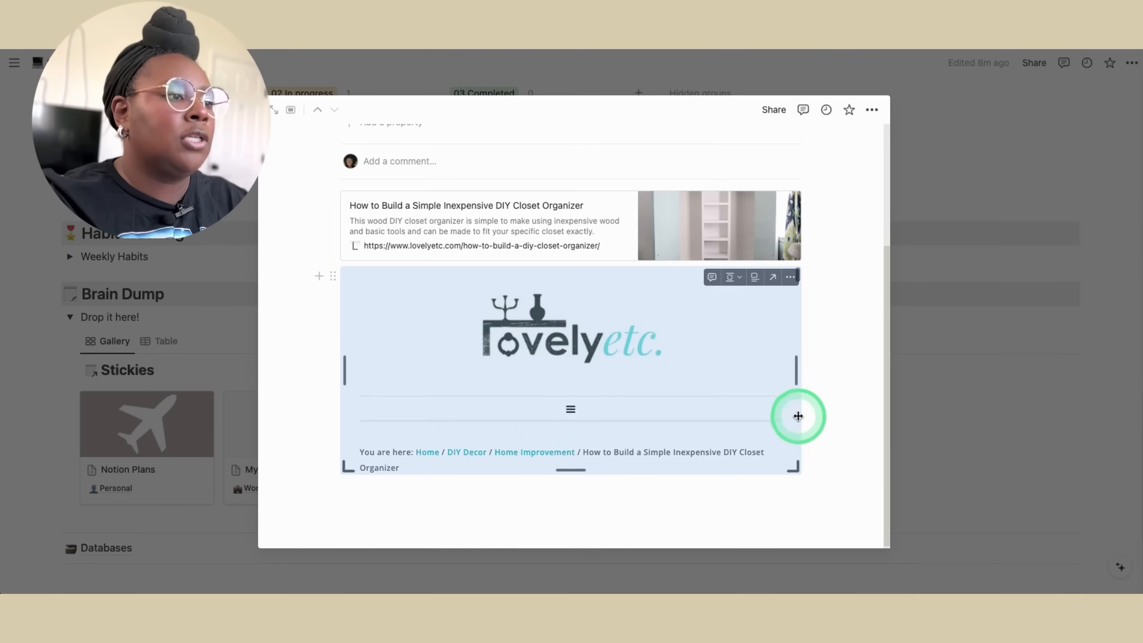
click(821, 399)
scroll(599, 397, down, 10)
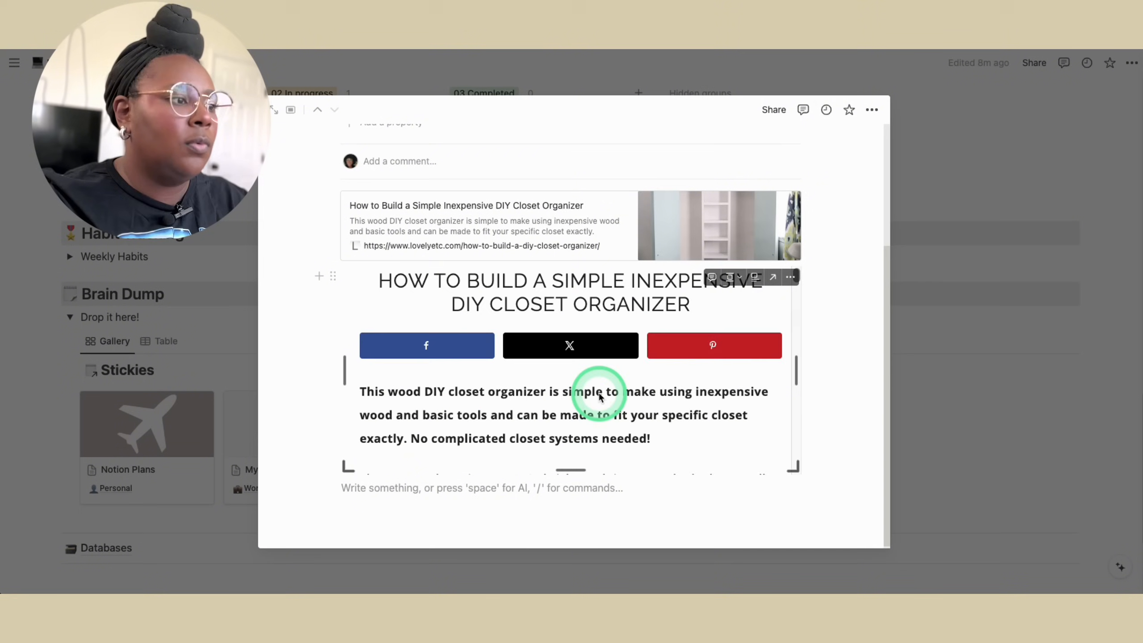
scroll(599, 394, down, 10)
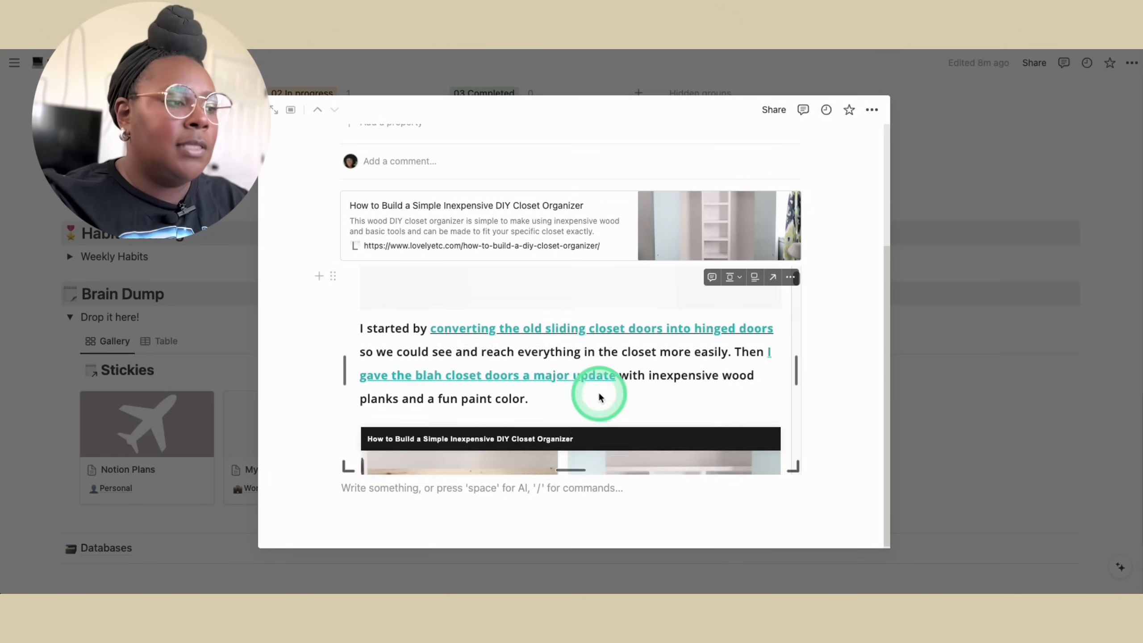
scroll(599, 395, down, 10)
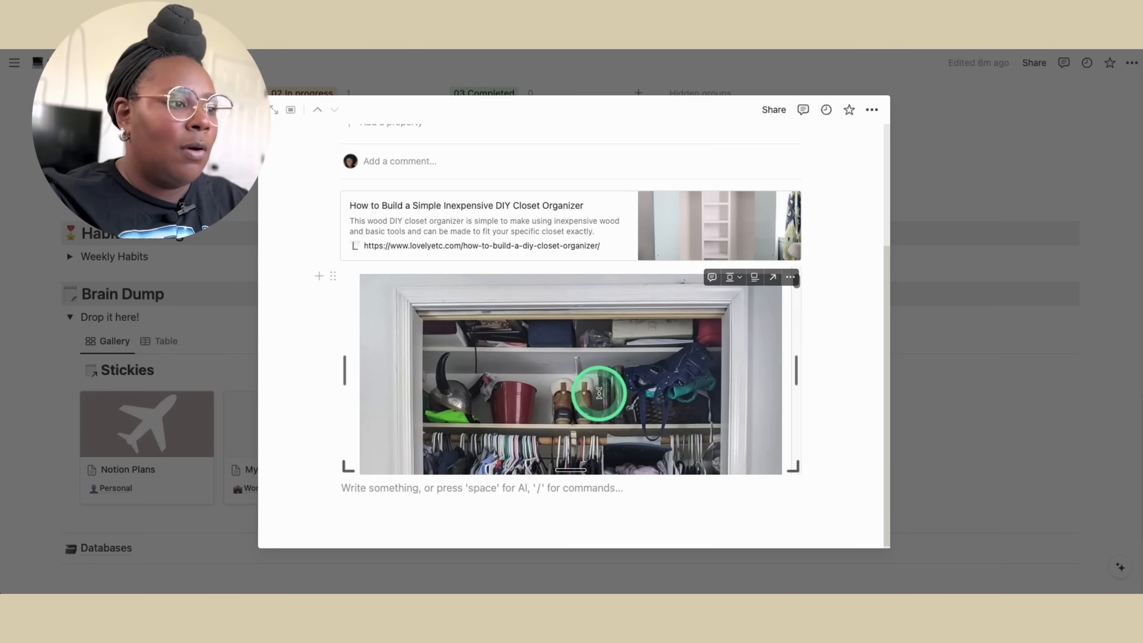
scroll(599, 394, down, 10)
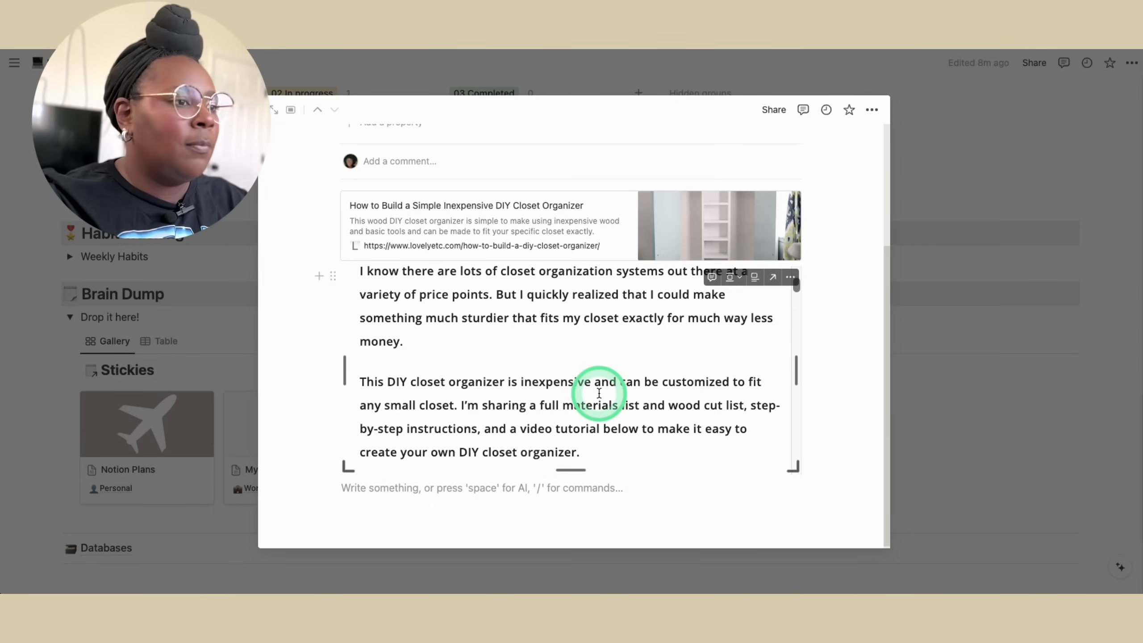
scroll(599, 396, down, 2)
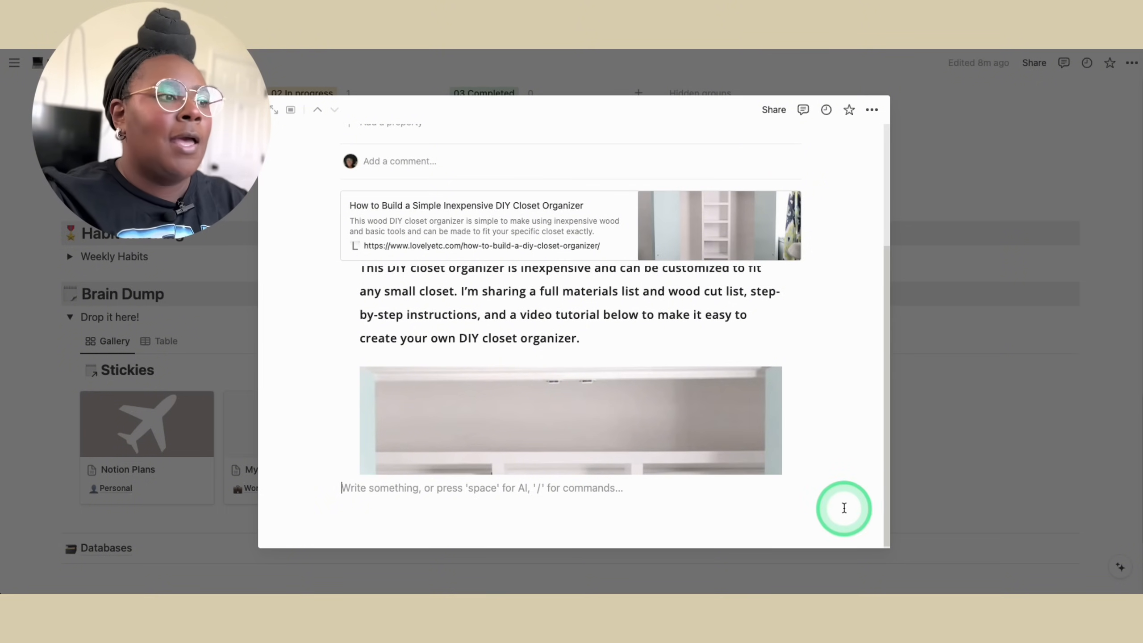
scroll(840, 492, down, 1)
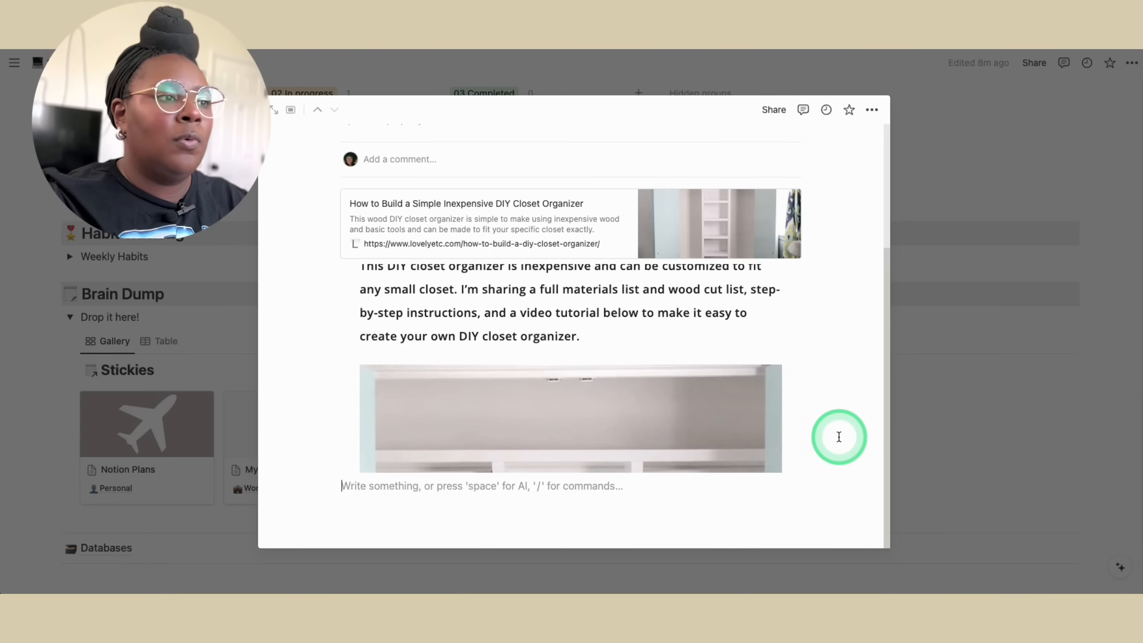
Paste the YouTube link of the DIY Dream Closet Makeover video below the embedded article and embed it as a video
scroll(683, 383, up, 5)
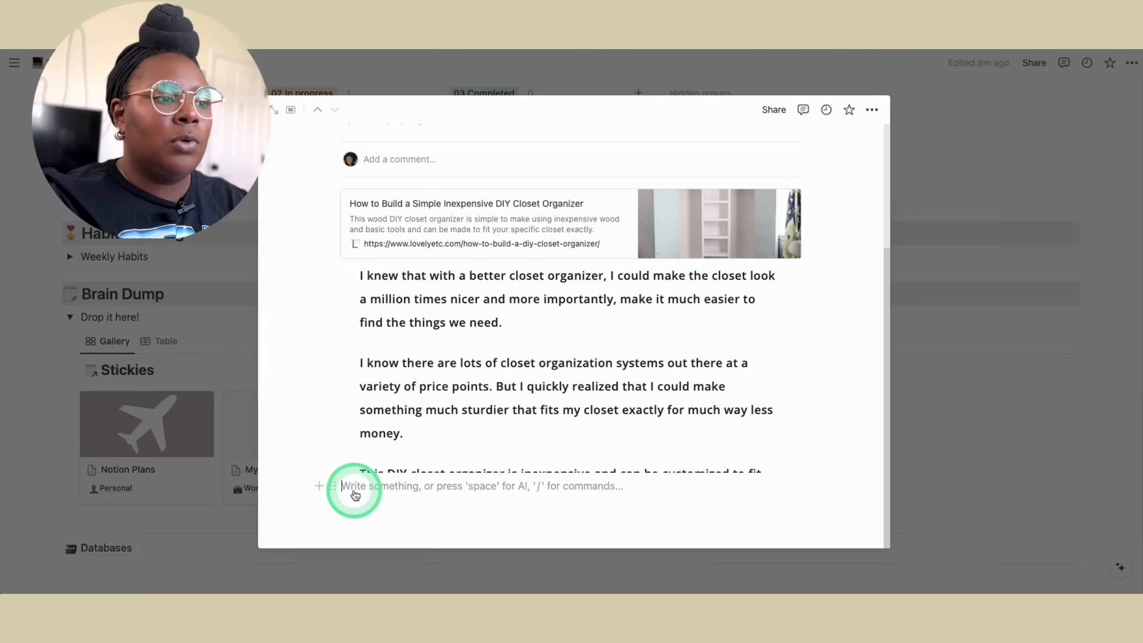
key(super+v)
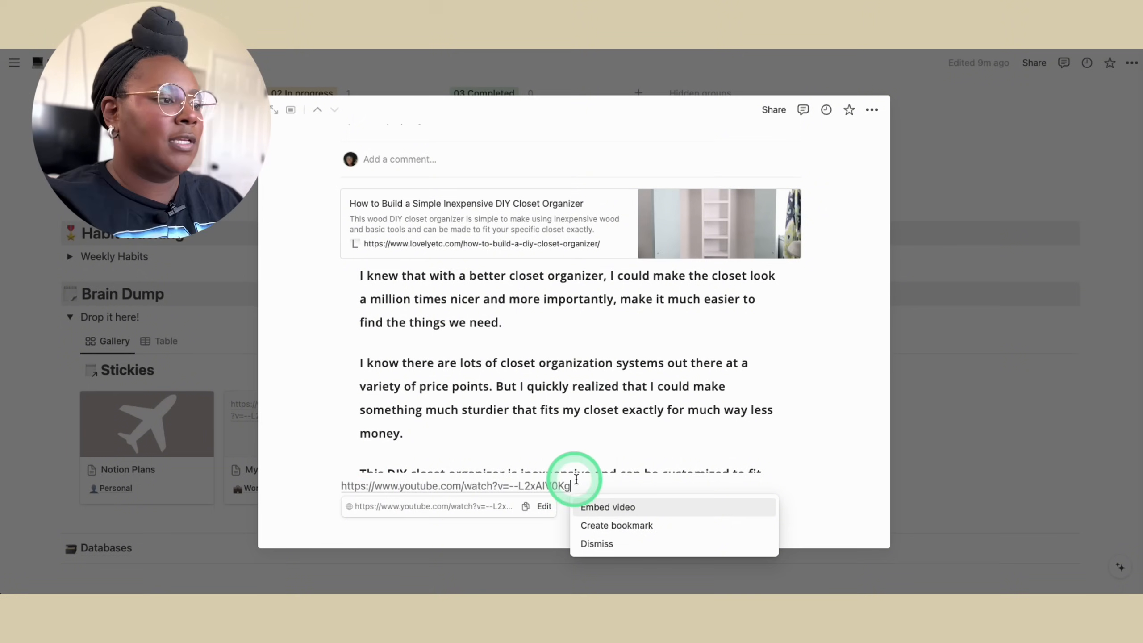
click(604, 507)
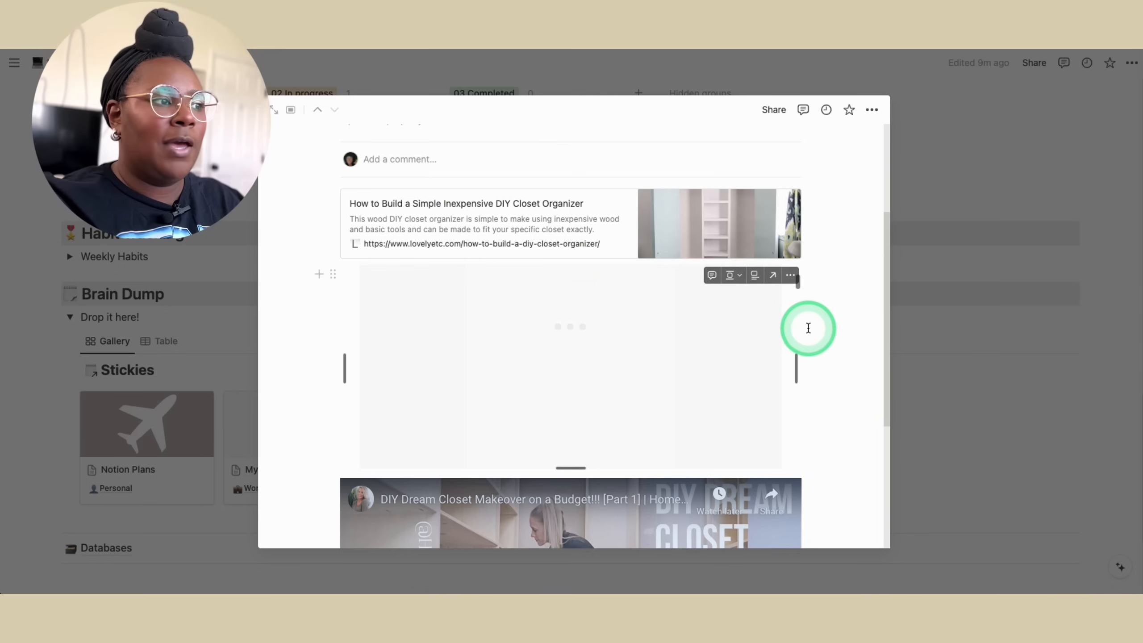
Rename the My thoughts sticky to "DIY closet makeover"
scroll(819, 336, up, 4)
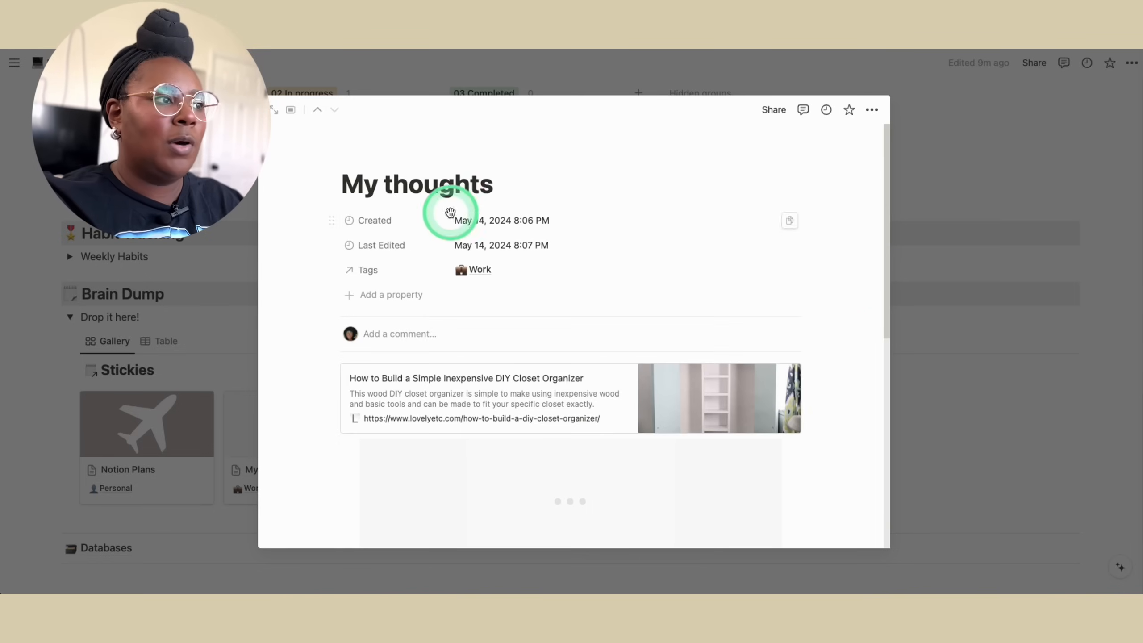
drag(504, 189, 341, 184)
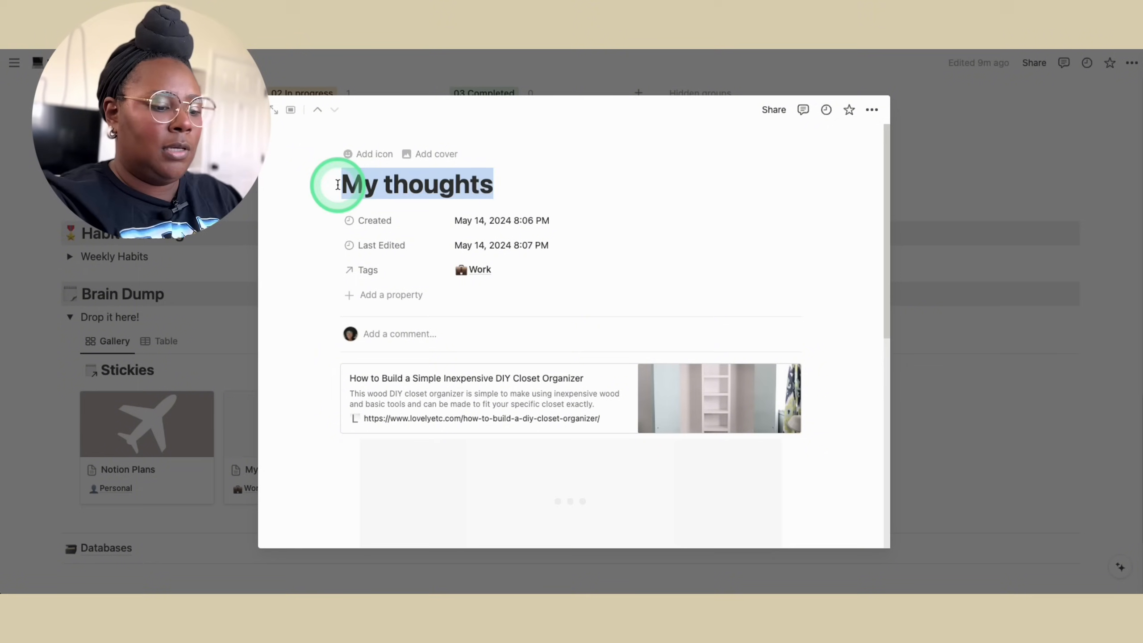
text(DIY closet ma)
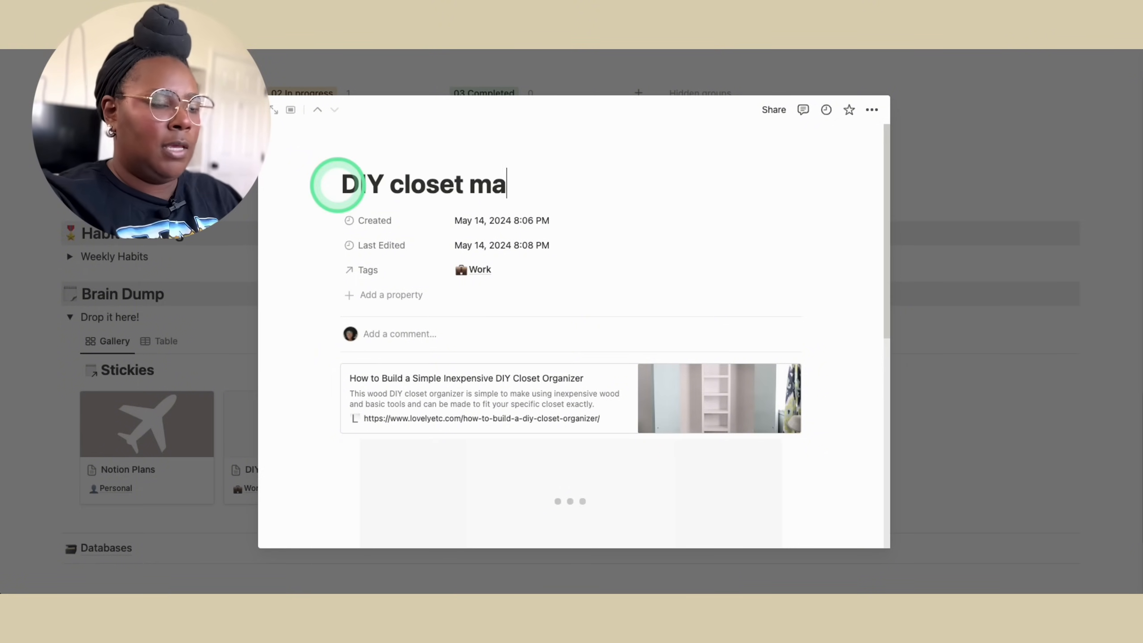
text(keover)
Review the embedded video, article and bookmark in the DIY closet makeover sticky
scroll(711, 388, down, 10)
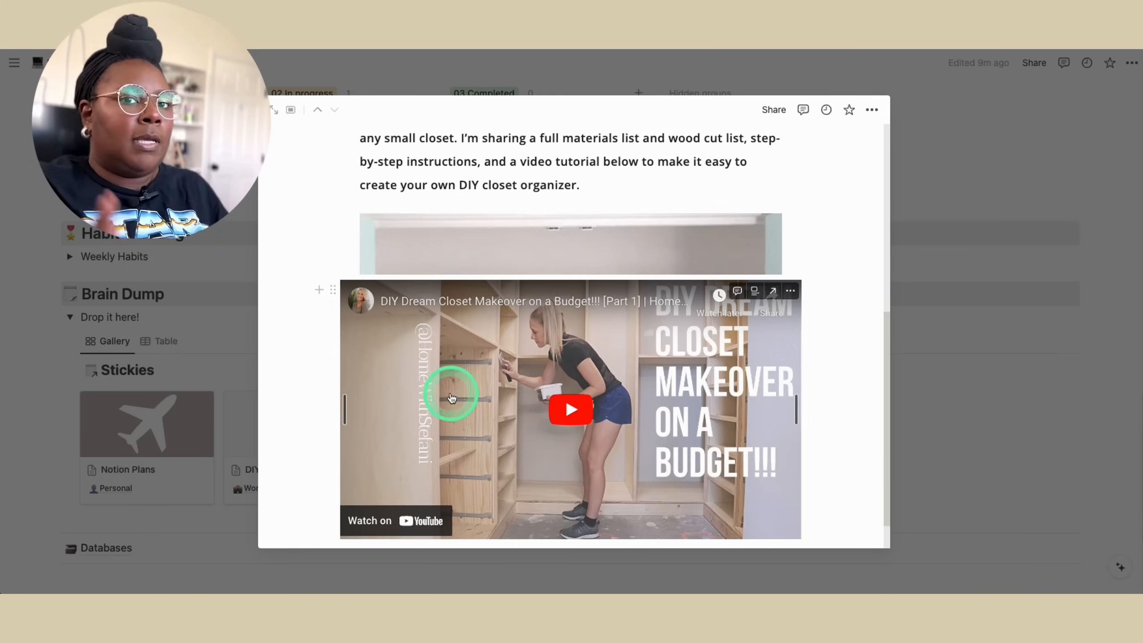
scroll(637, 448, down, 1)
scroll(639, 451, up, 10)
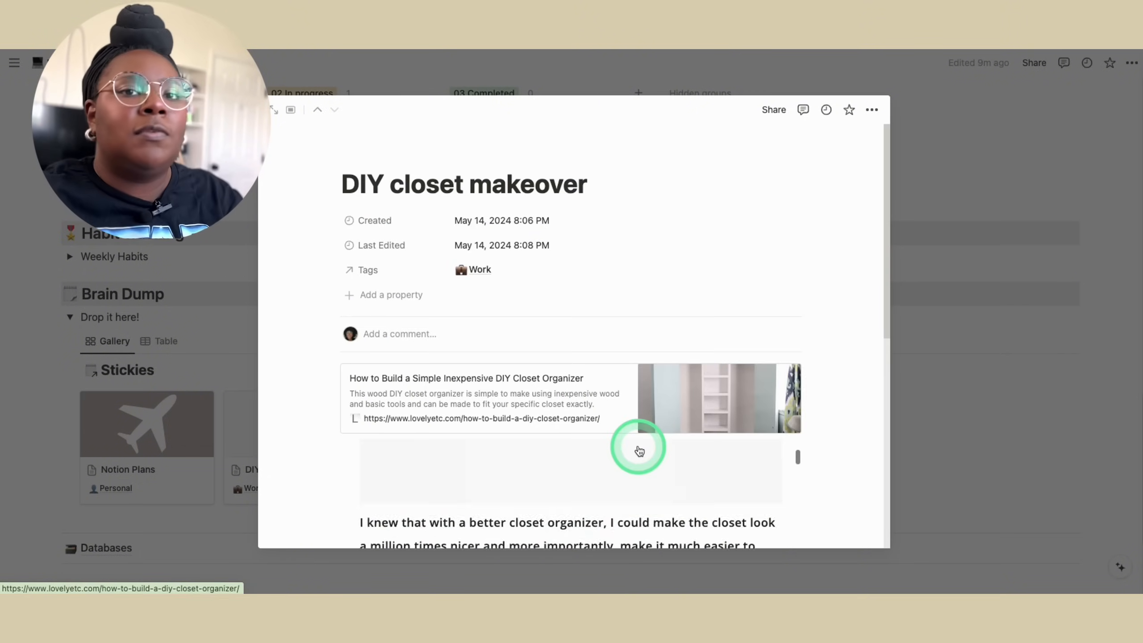
scroll(788, 458, down, 1)
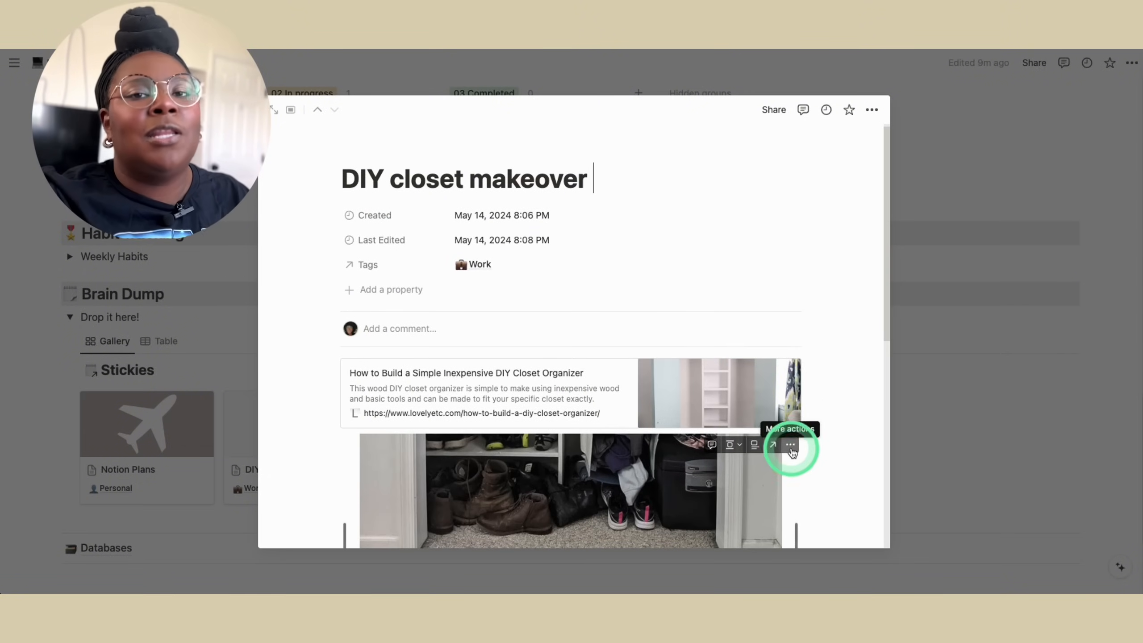
Close the DIY closet makeover sticky, and collapse and re-expand the "Drop it here!" toggle under Brain Dump
click(966, 426)
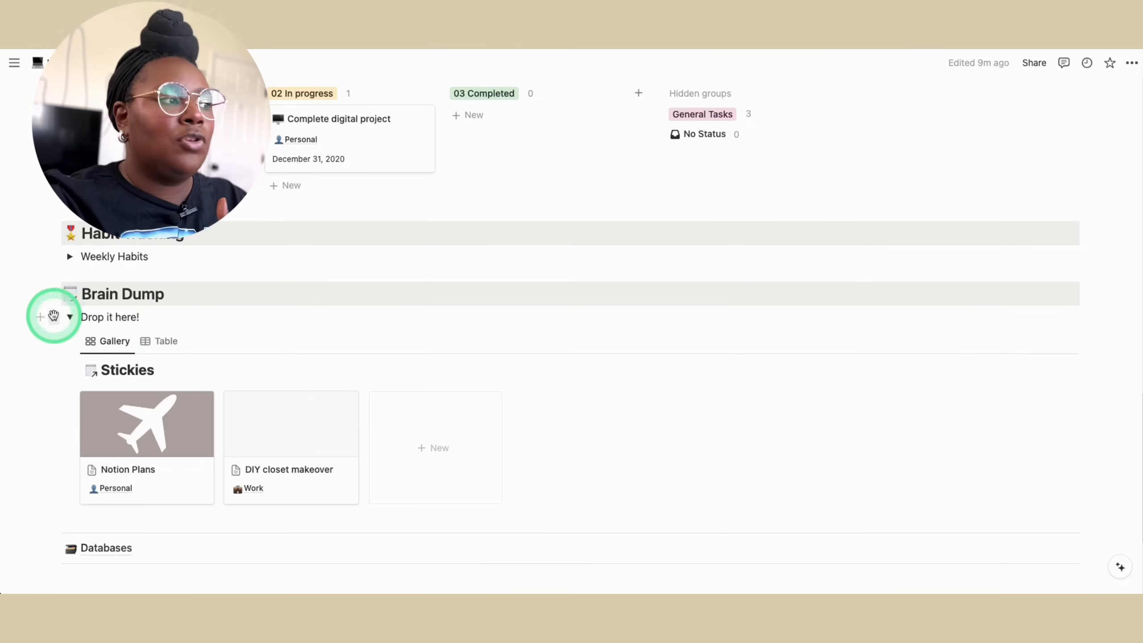
click(70, 318)
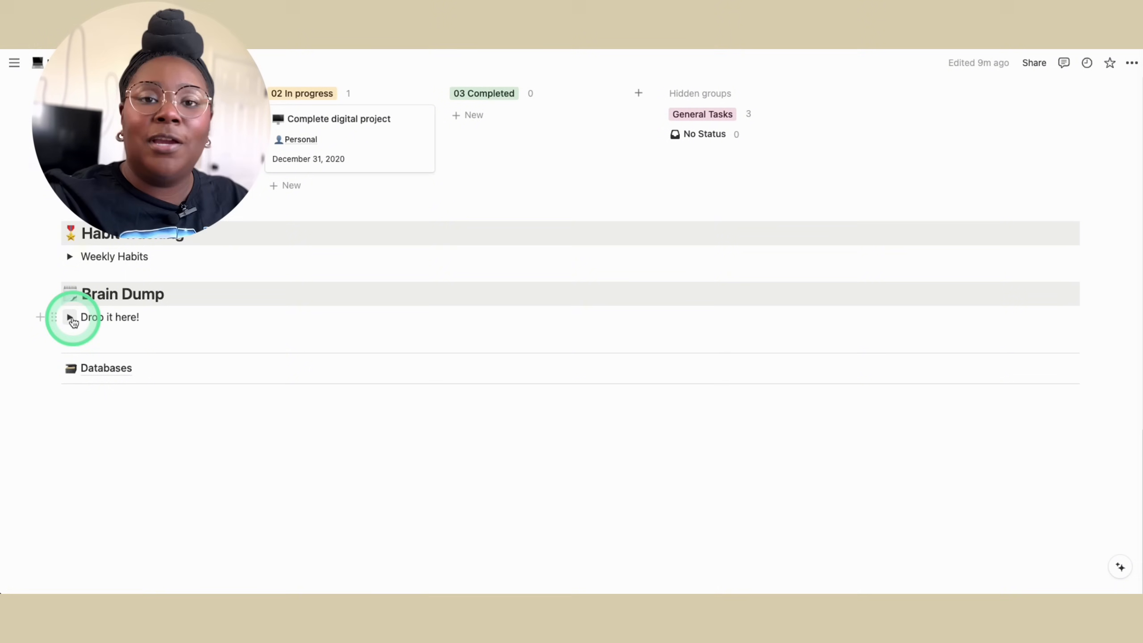
click(70, 317)
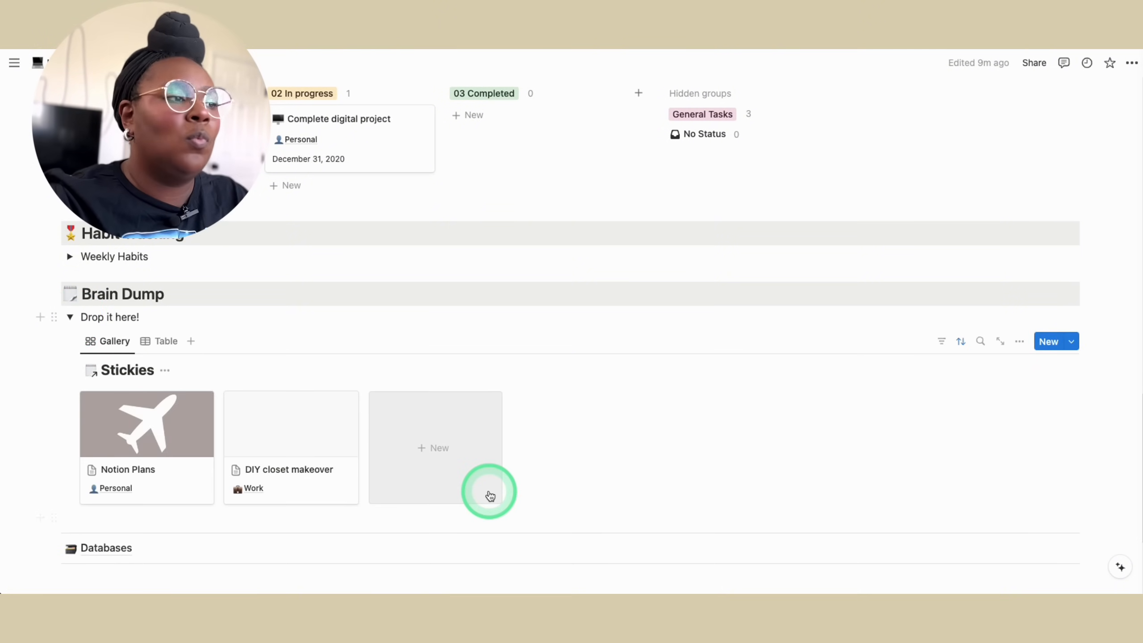